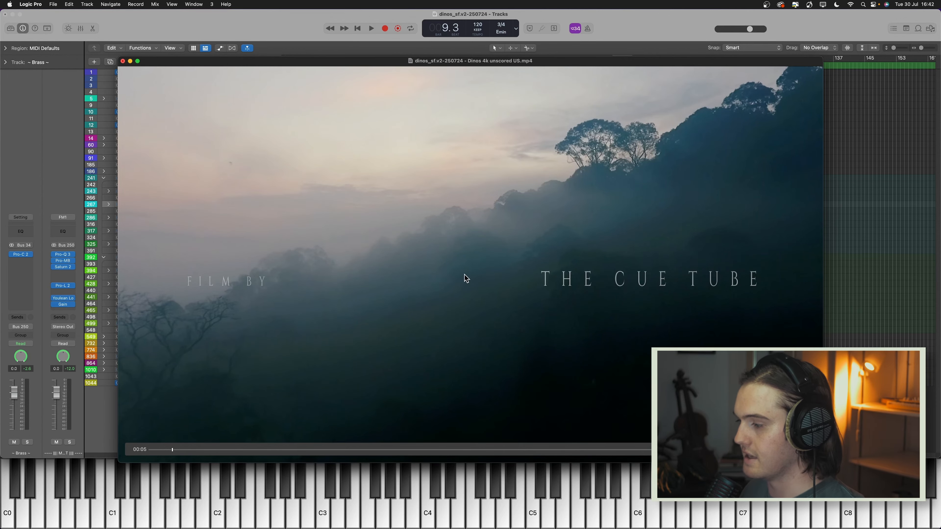
Step: Scrub the movie ahead to 00:16 and close its floating window
drag(184, 450, 221, 449)
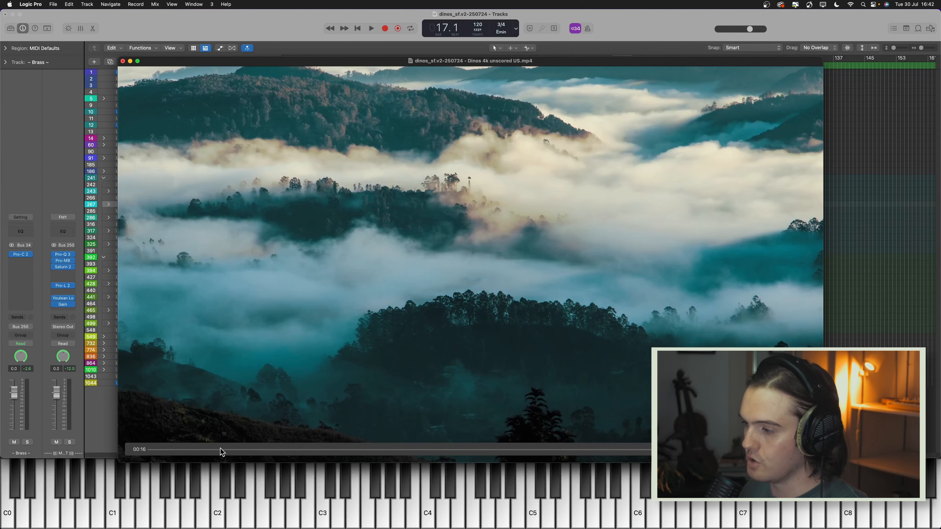
key(super+w)
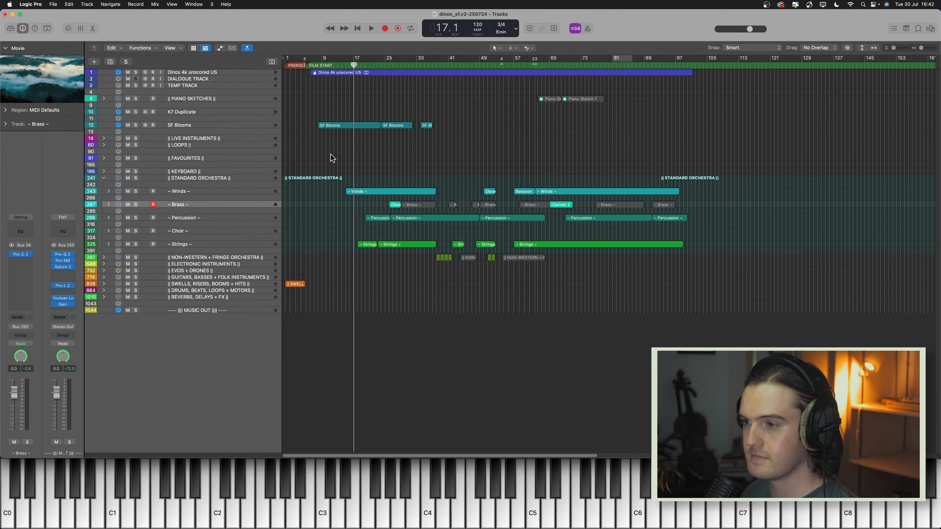
key(super+Down)
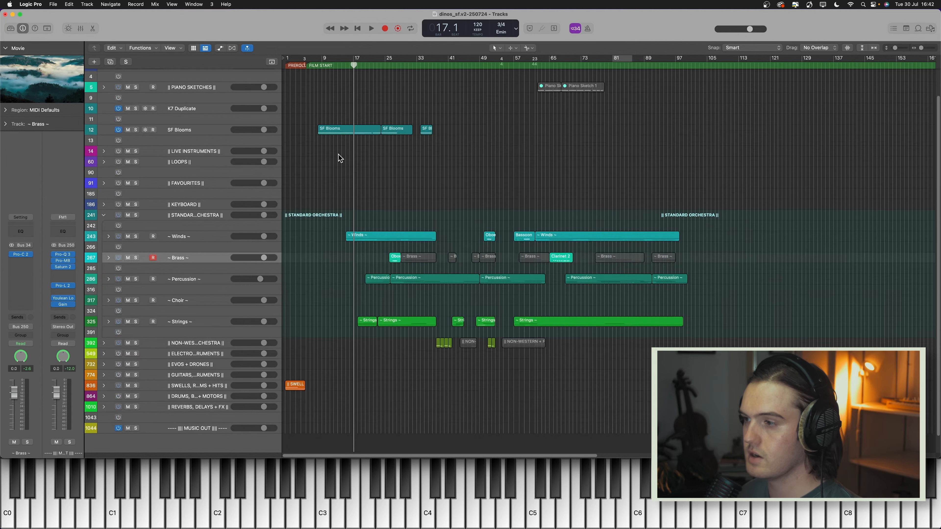
Step: Return the film to its opening forest shot and move the reduced movie window clear of the early regions
drag(321, 65, 320, 65)
drag(320, 65, 317, 65)
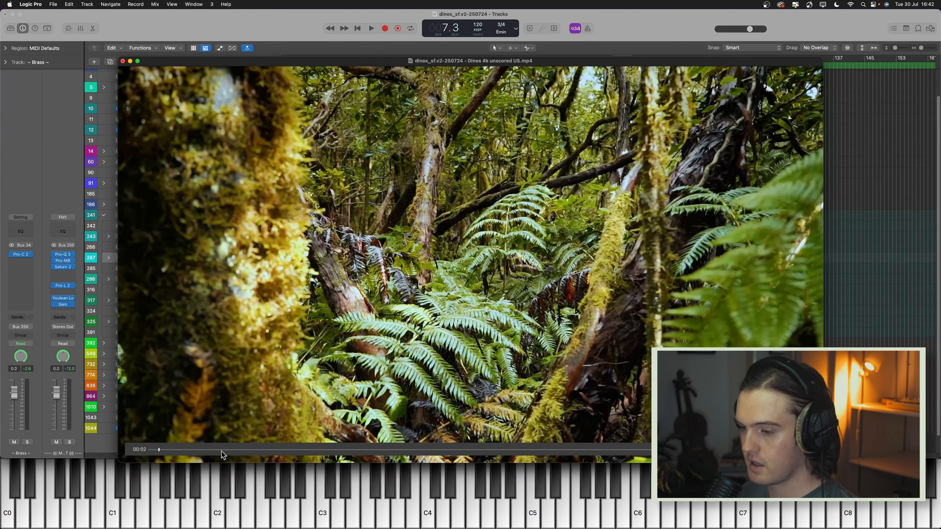
drag(158, 450, 117, 456)
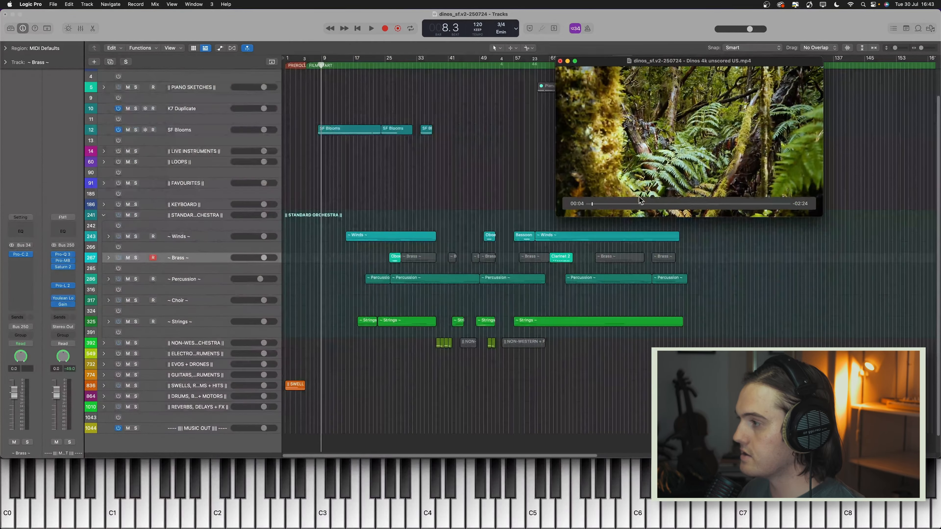
drag(647, 196, 713, 180)
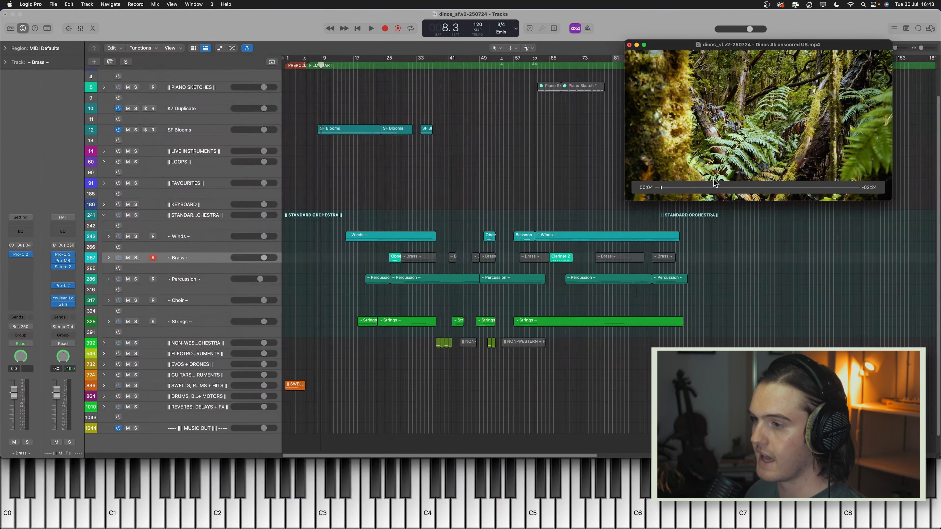
Step: Select and solo the SF Blooms track, and show its Kontakt 7 instrument window clear of the track's regions
click(169, 133)
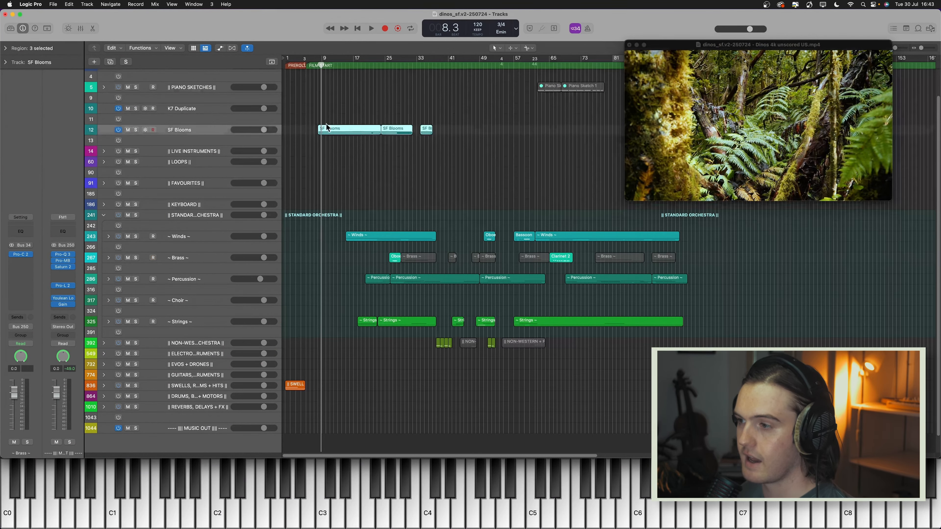
key(super+Down)
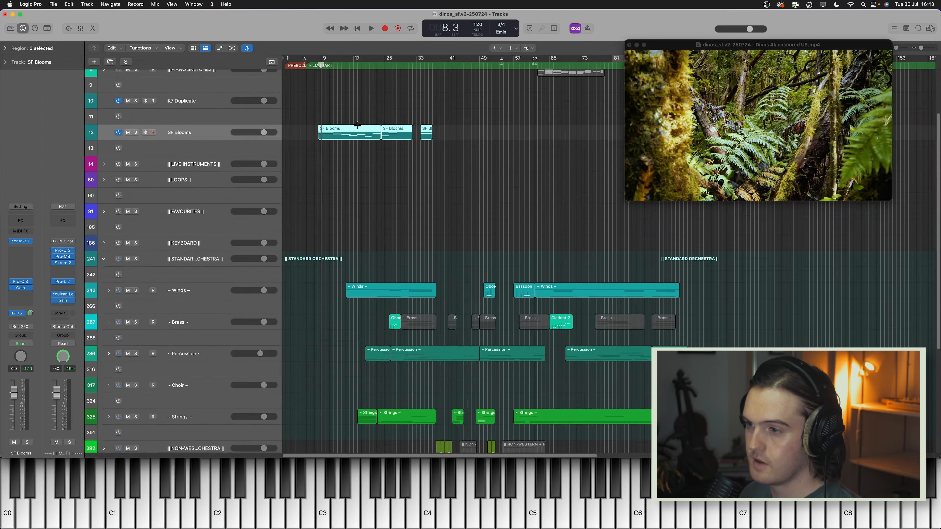
key(super+Right)
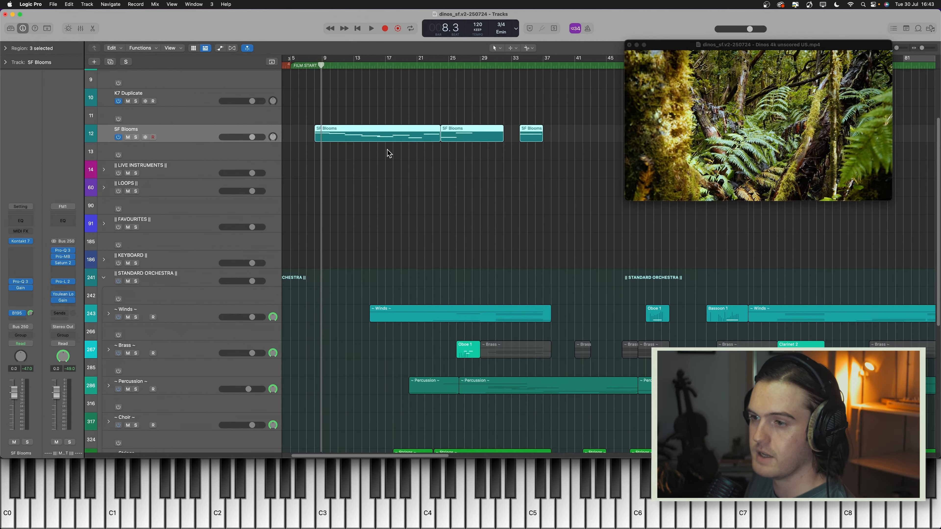
key(v)
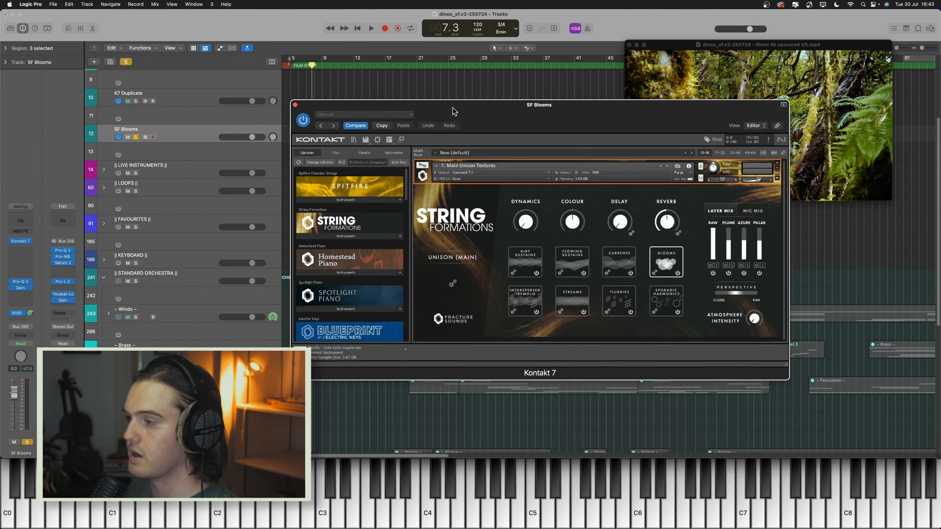
drag(452, 108, 551, 181)
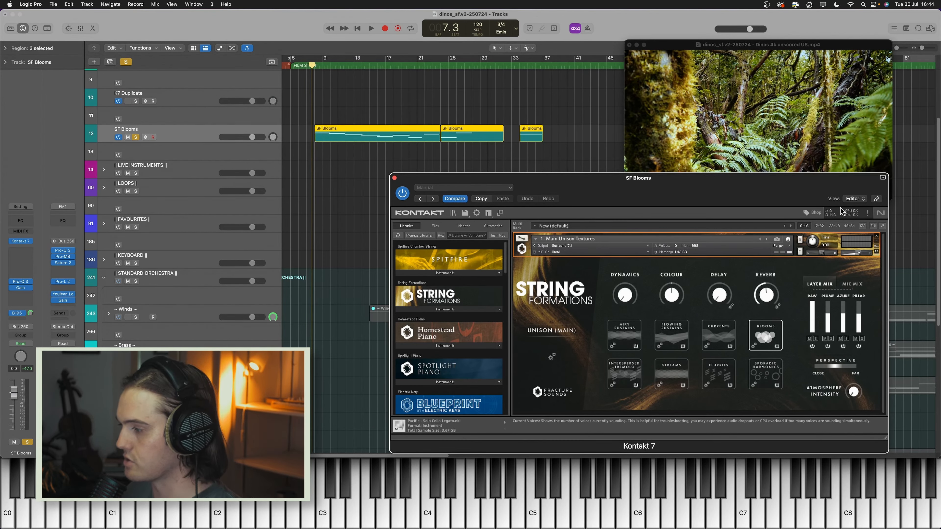
Step: Play the soloed SF Blooms part from bar 7 to bar 20 and close the Kontakt 7 window
key(space)
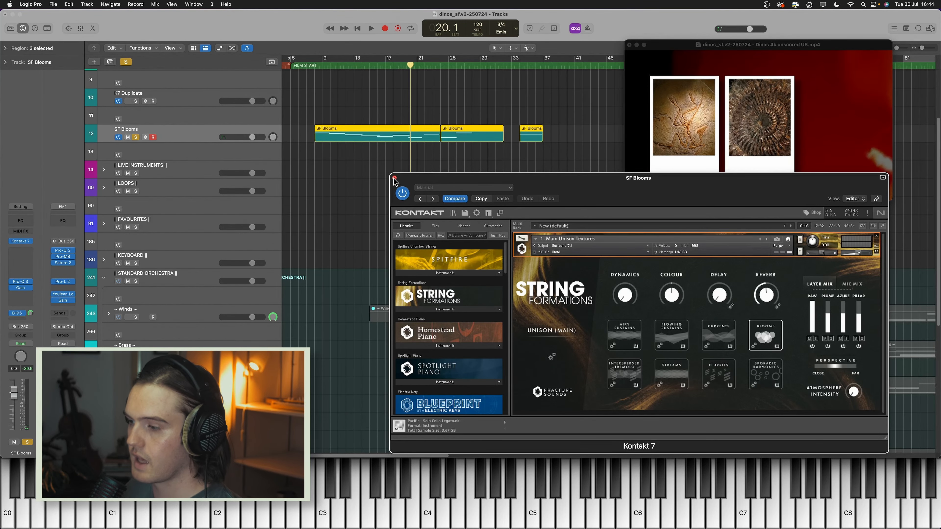
key(space)
key(super+w)
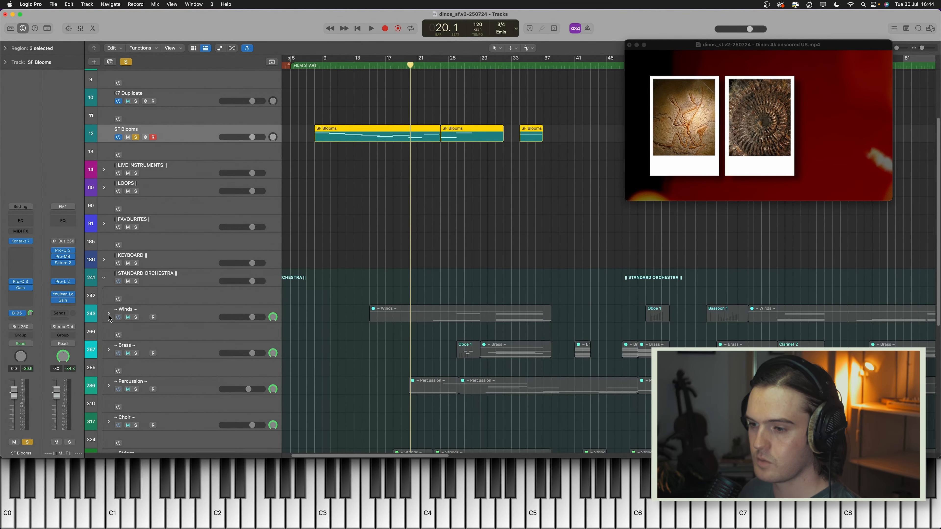
Step: Expand the Winds track stack and solo the Flute 1 track
click(108, 313)
scroll(316, 313, down, 3)
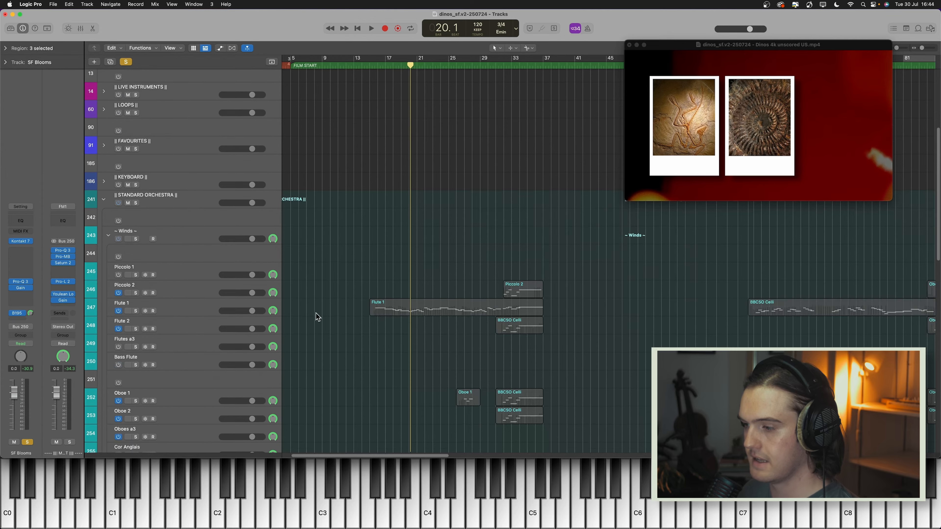
click(134, 312)
scroll(385, 130, up, 1)
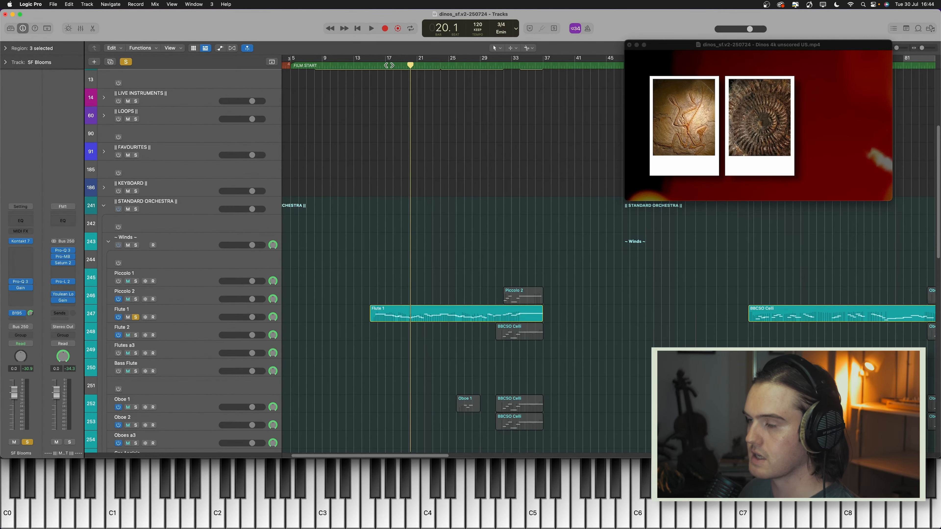
Step: Play the soloed Flute 1 line up to about bar 21 and expand the Strings stack
key(shift+Return)
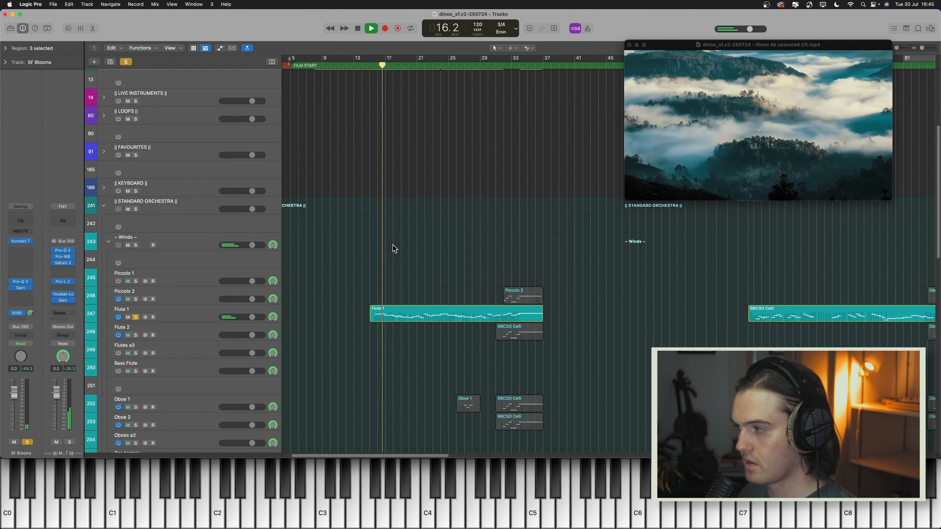
scroll(410, 264, down, 15)
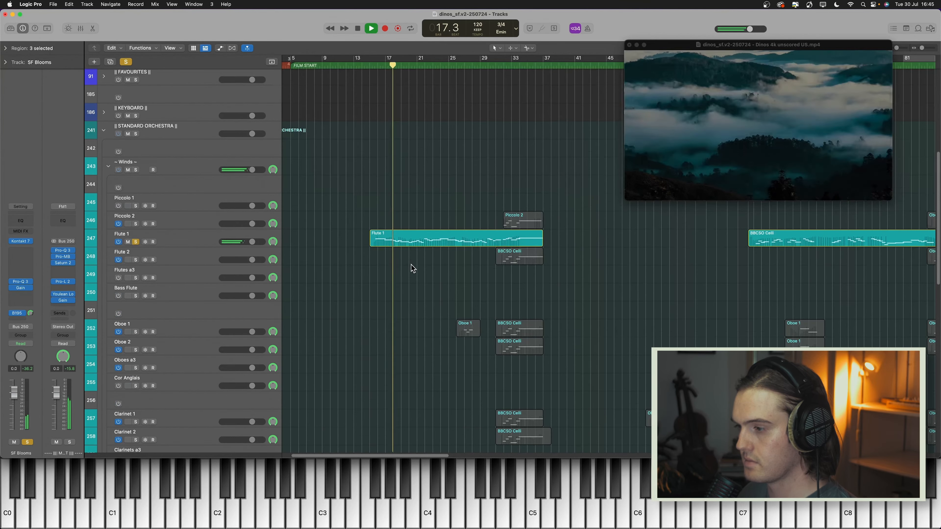
scroll(410, 265, down, 8)
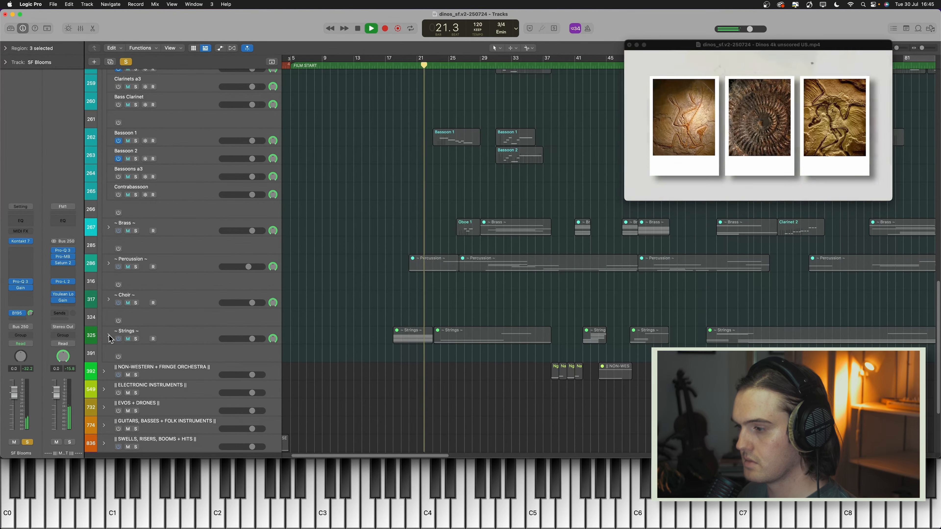
key(space)
Step: Select the first Flute 1 region, inspect the track's BBC Symphony Orchestra instrument and close its window
scroll(368, 254, up, 10)
scroll(368, 254, up, 9)
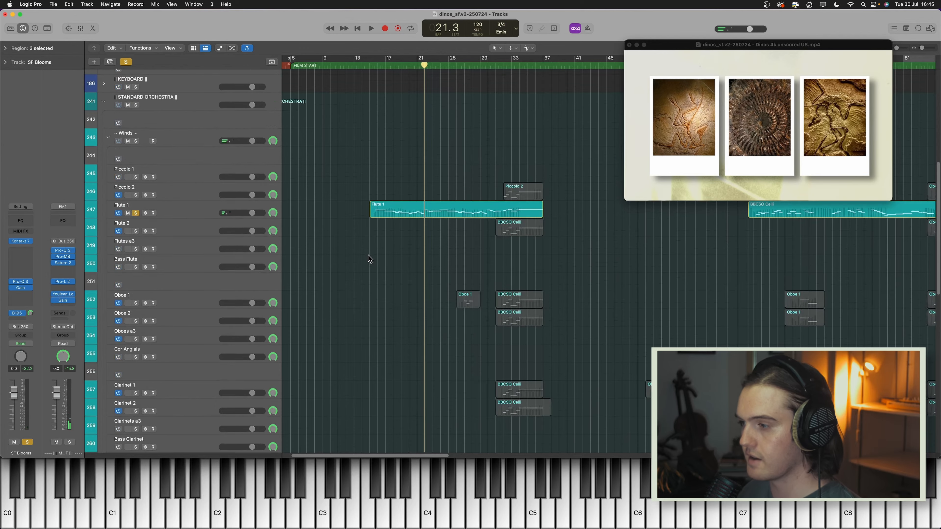
click(386, 242)
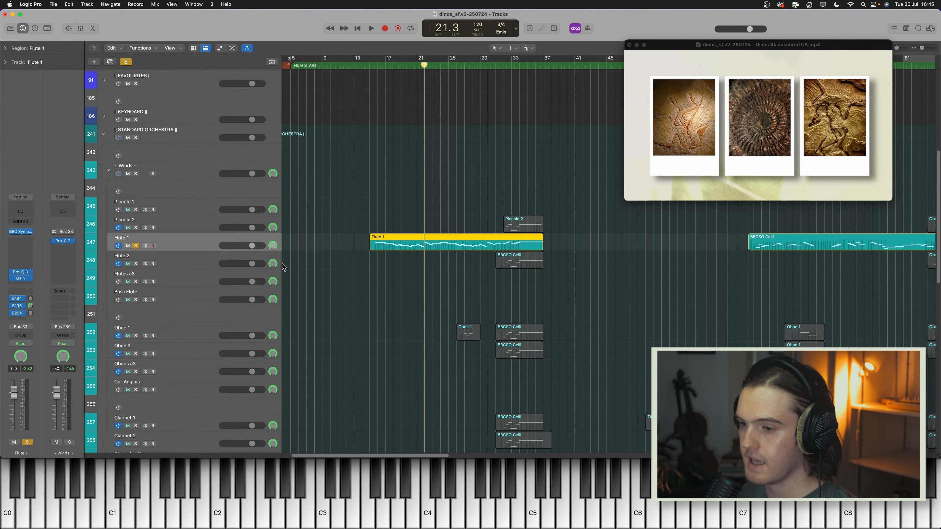
click(21, 231)
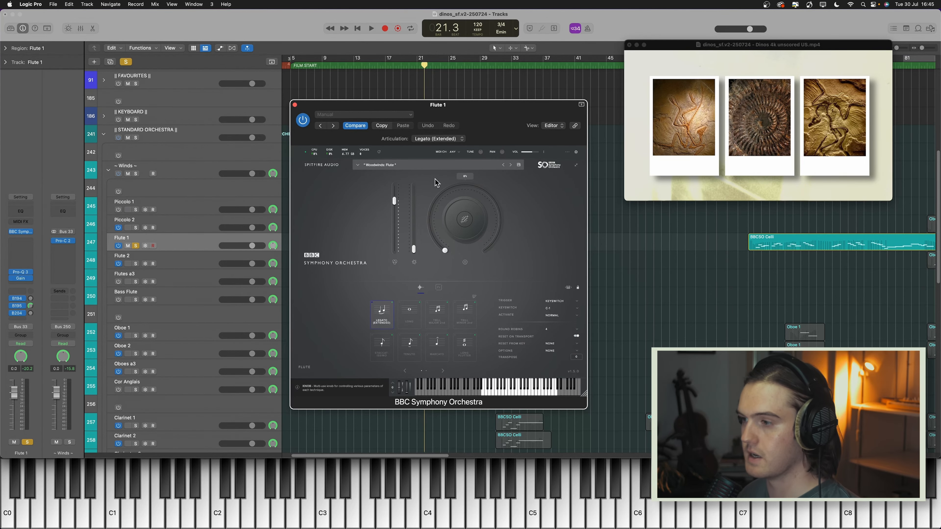
key(super+w)
Step: Select the first regions on both BBCSO Celli tracks in the Strings stack and solo both tracks
scroll(406, 202, down, 15)
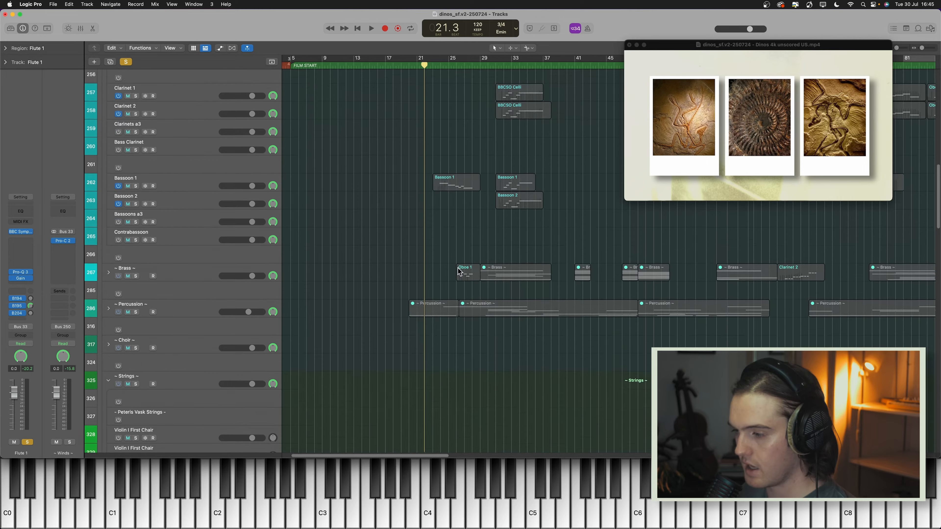
scroll(460, 275, down, 20)
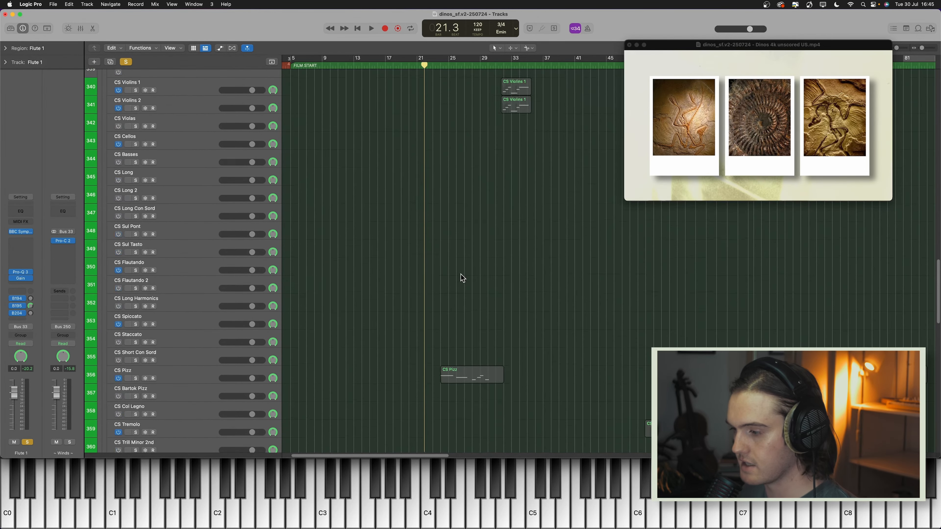
drag(412, 222, 412, 230)
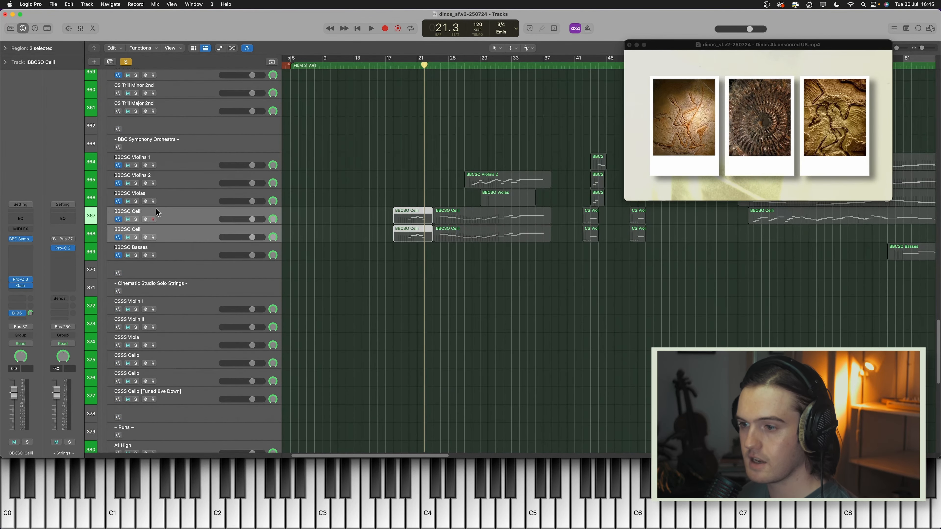
click(136, 220)
Step: Position the playhead at bar 17, just before the first Celli regions, and play the soloed Celli through bar 22
scroll(429, 201, up, 3)
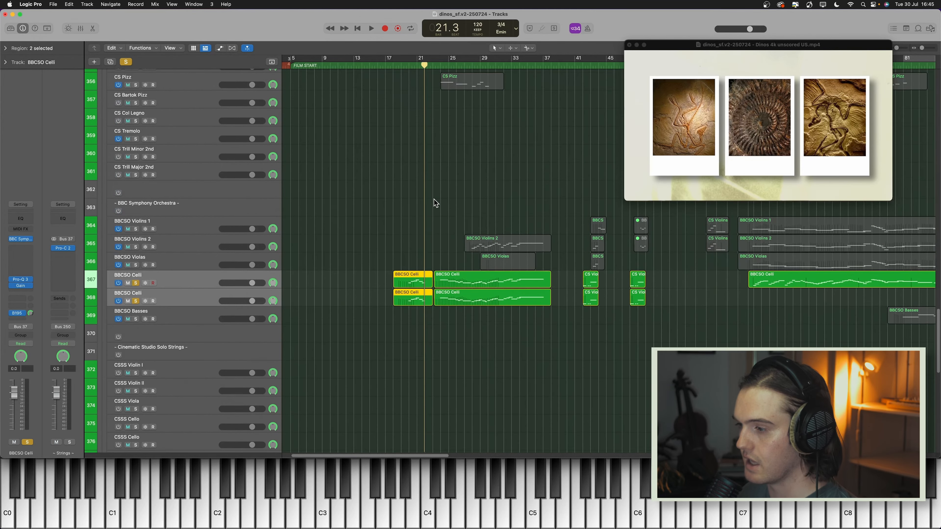
scroll(435, 203, up, 4)
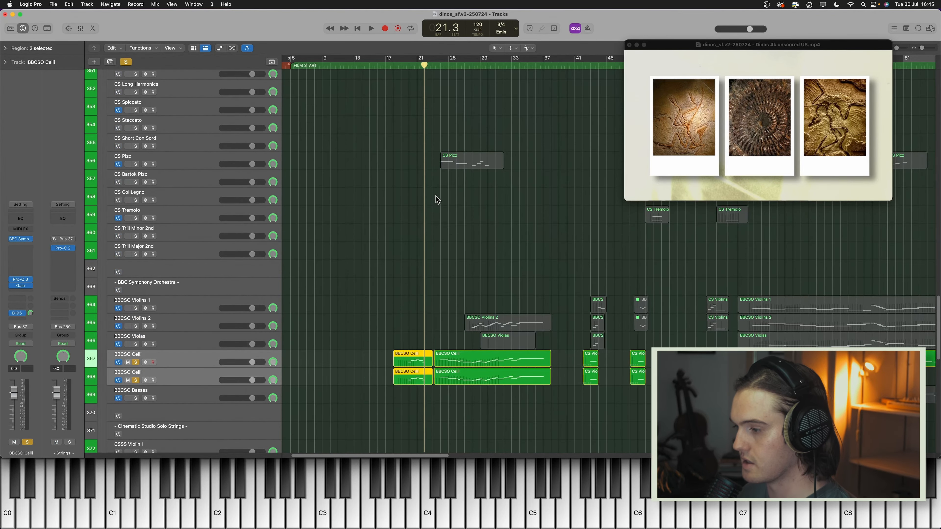
scroll(434, 185, up, 20)
drag(395, 67, 390, 73)
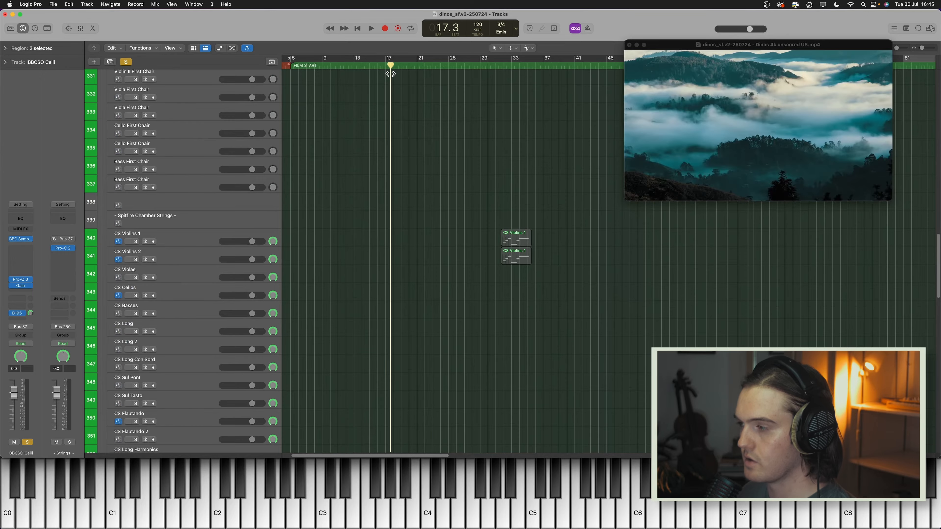
scroll(418, 226, down, 15)
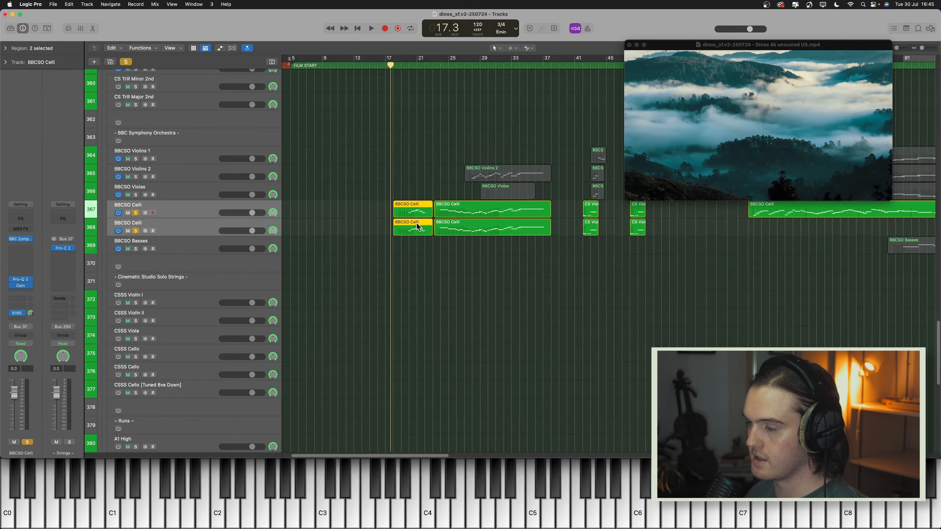
key(space)
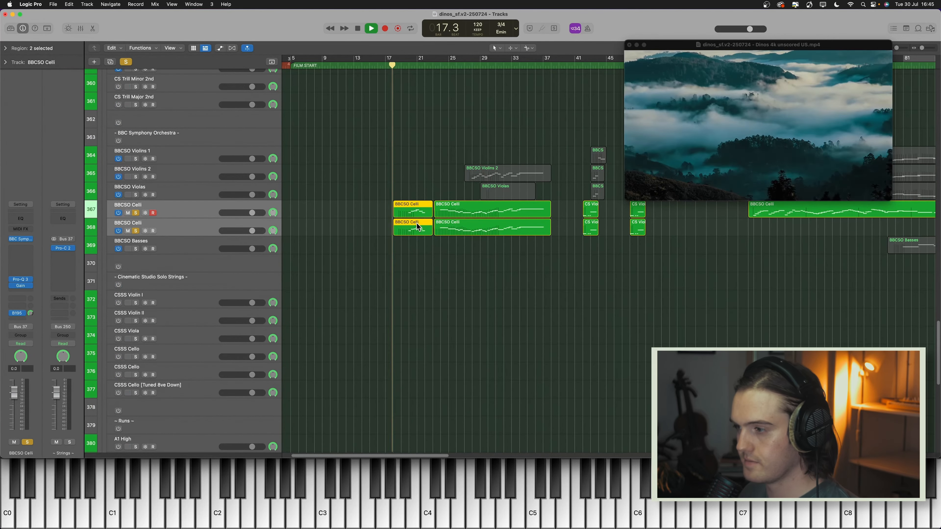
scroll(406, 236, up, 1)
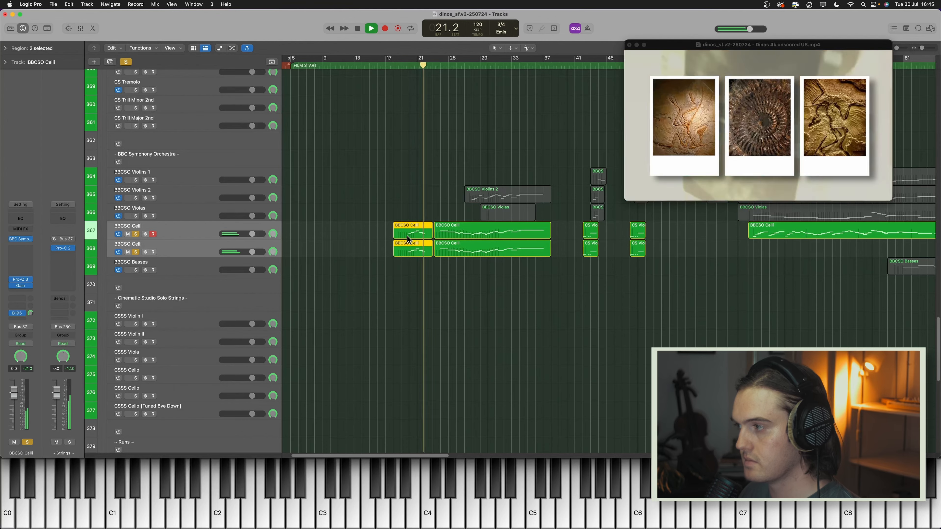
key(space)
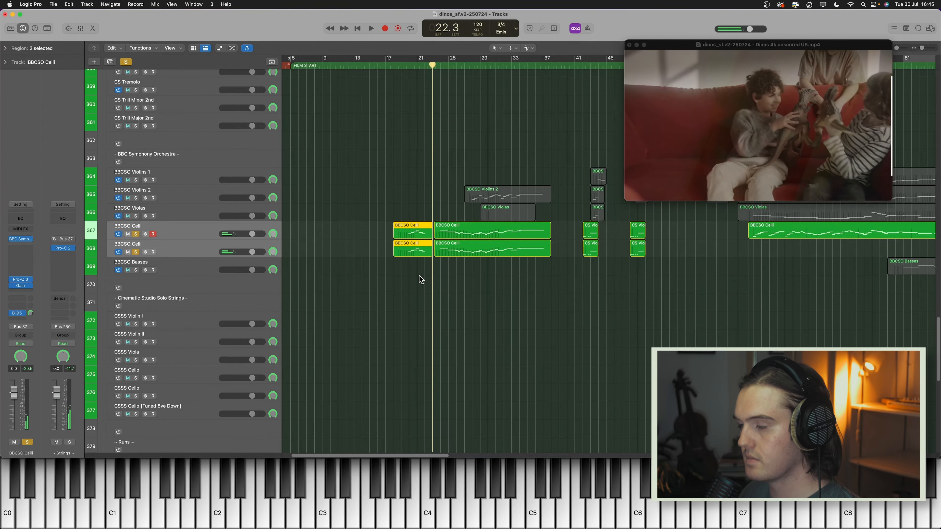
Step: Deselect the Celli regions and clear all track solos
click(420, 276)
scroll(422, 267, up, 1)
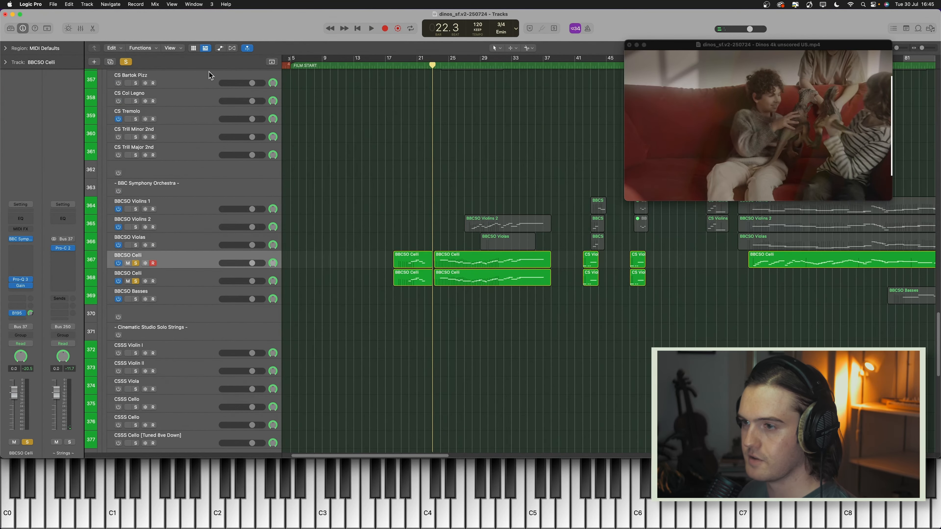
key(ctrl+alt+super+s)
Step: Position the playhead near the end of bar 23 and select the first Bassoon 1 region in the Winds stack
drag(432, 77, 311, 126)
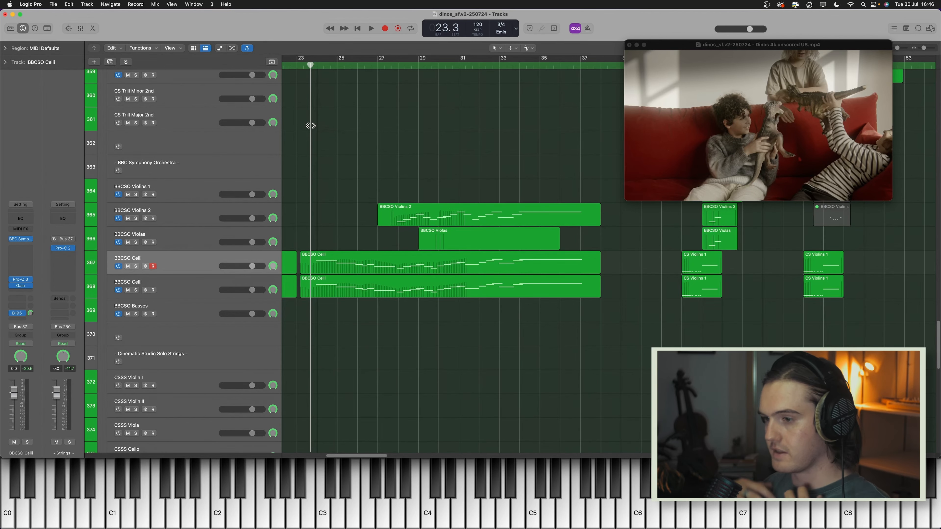
scroll(448, 181, up, 15)
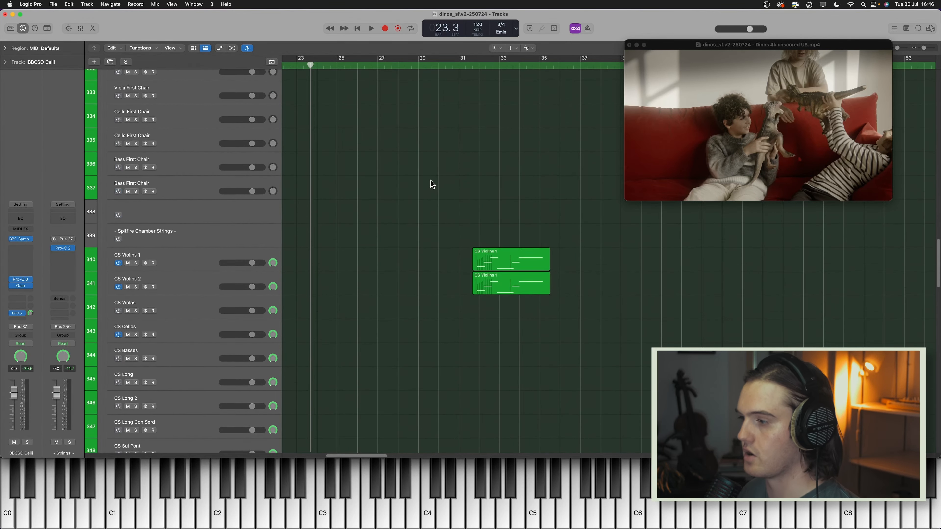
scroll(427, 184, up, 15)
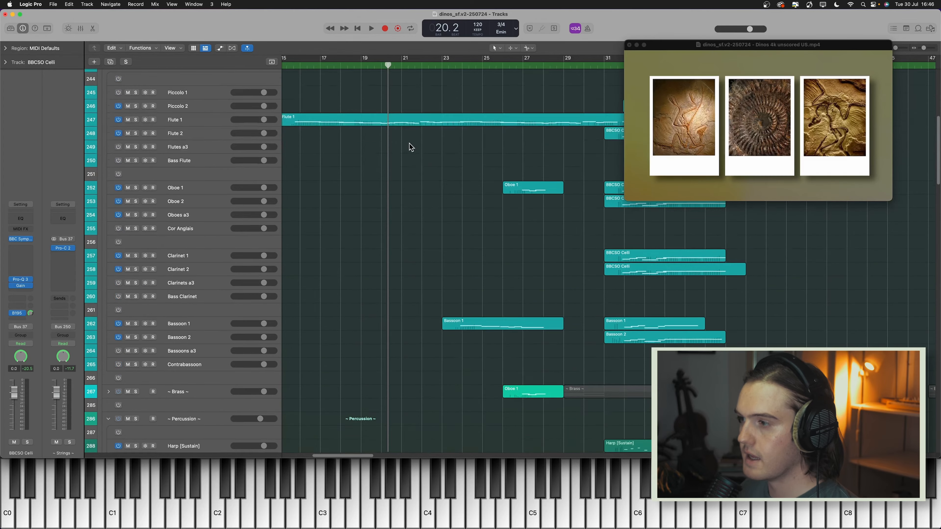
scroll(417, 172, down, 1)
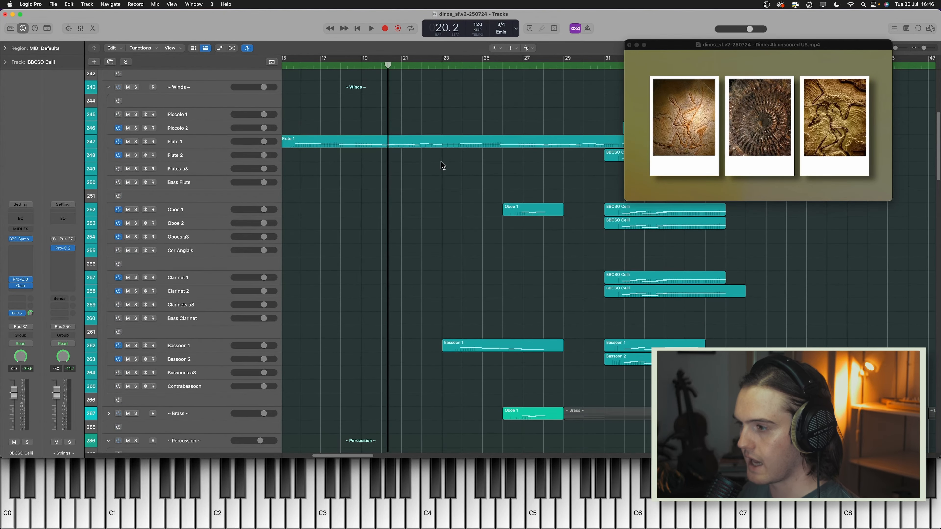
scroll(443, 165, down, 3)
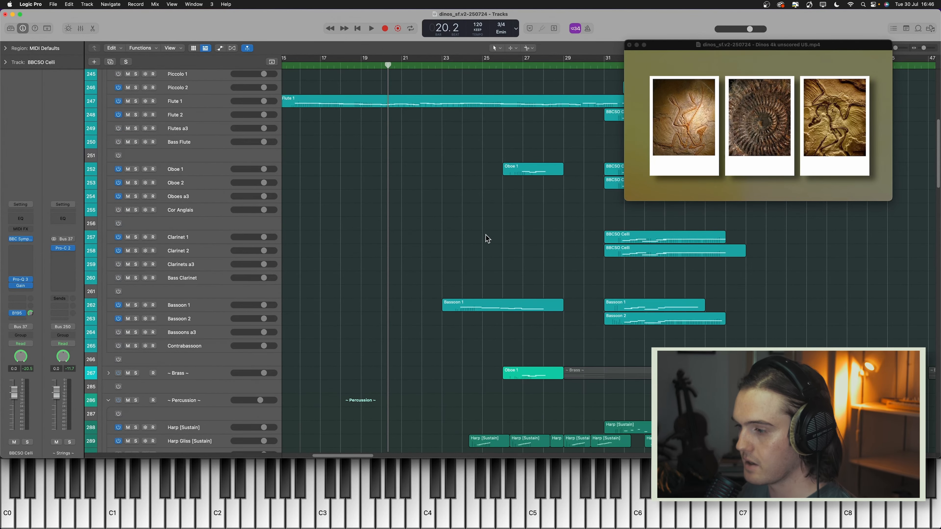
scroll(470, 245, down, 2)
double_click(551, 279)
key(e)
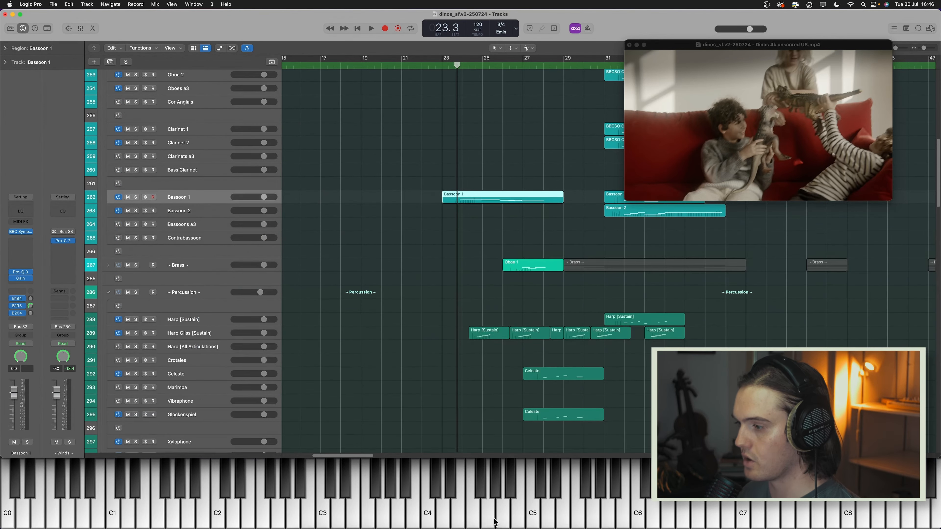
Step: Review the harp, celeste and timpani regions, and play the full arrangement from bar 21 to bar 31 against the picture
scroll(519, 285, down, 10)
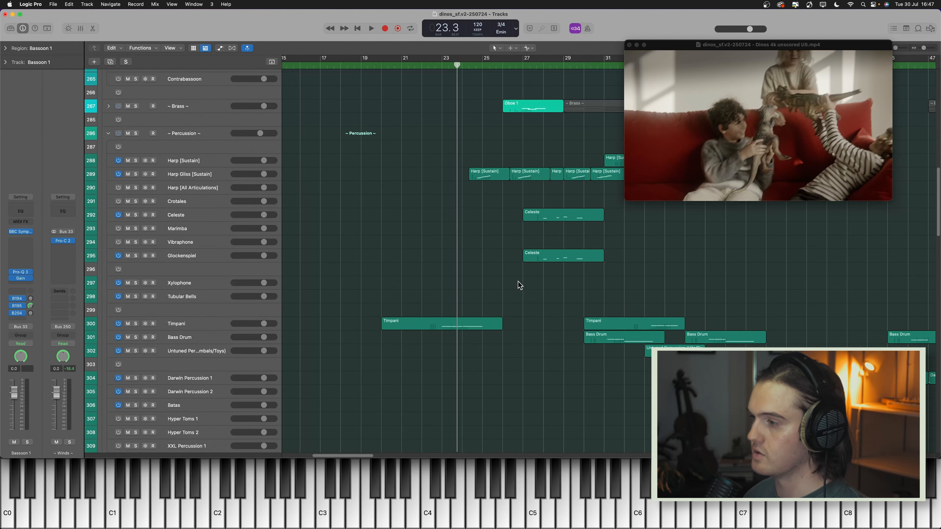
scroll(518, 284, up, 5)
scroll(516, 283, down, 3)
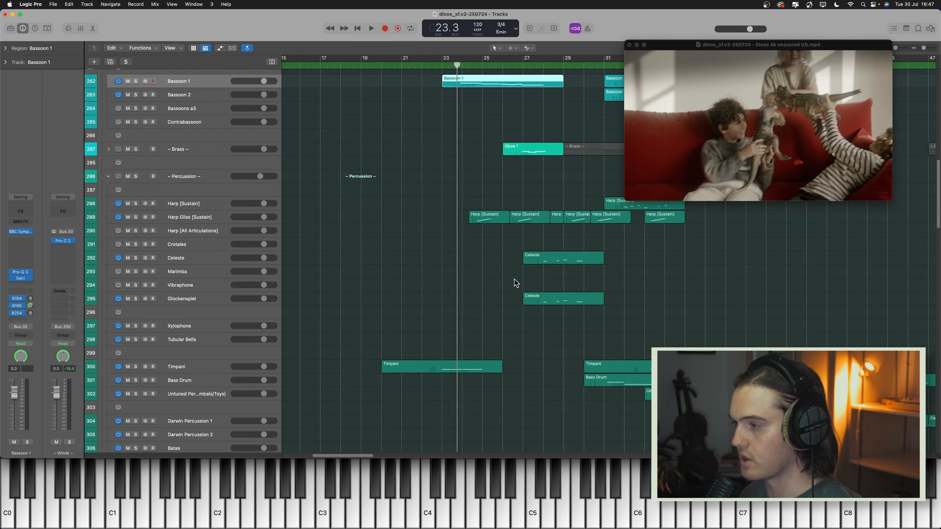
scroll(490, 270, down, 2)
scroll(448, 329, down, 3)
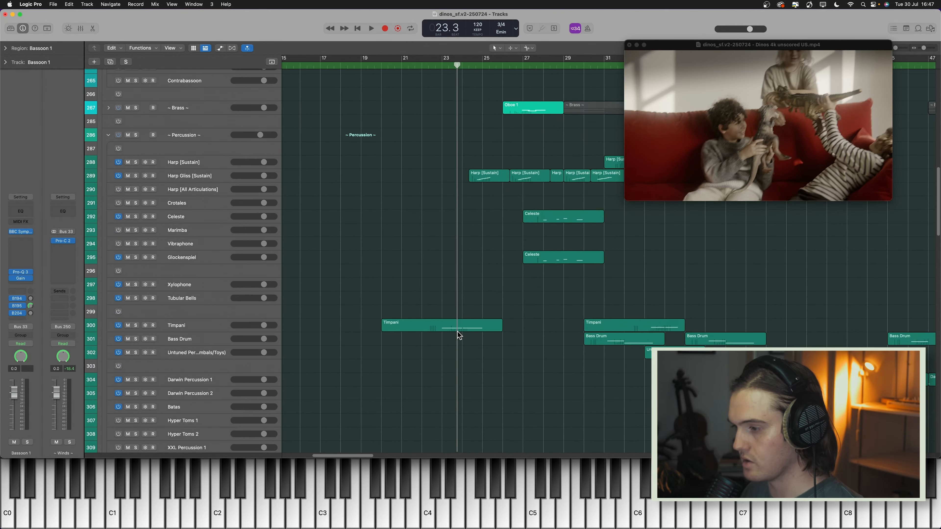
scroll(443, 249, up, 3)
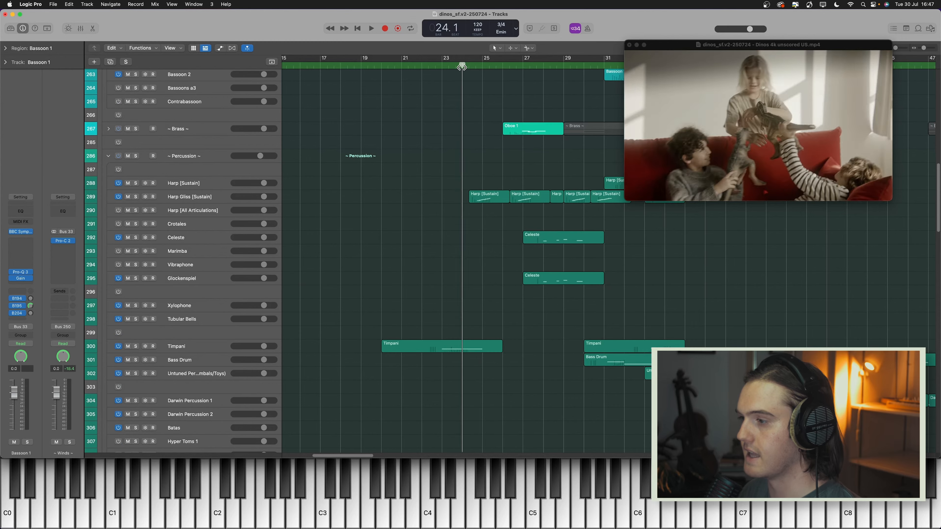
scroll(434, 253, up, 6)
scroll(435, 256, up, 15)
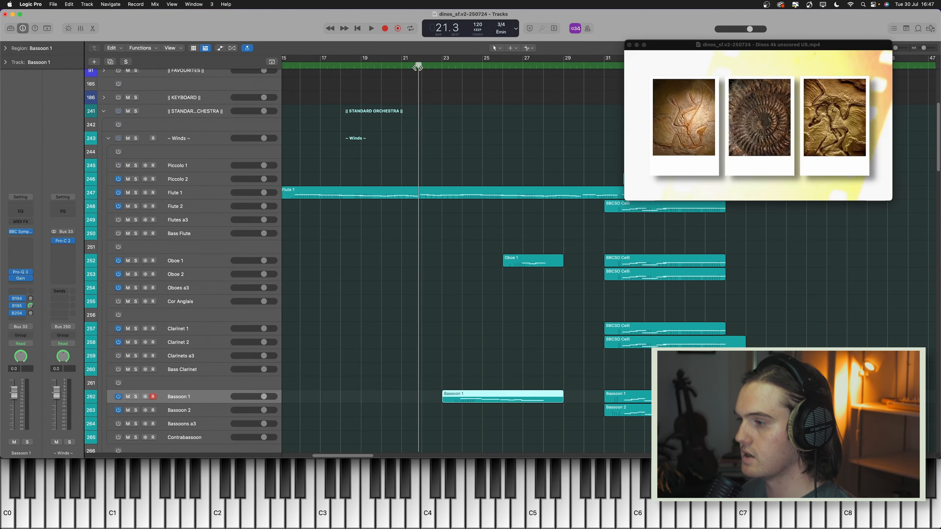
scroll(498, 334, down, 2)
scroll(498, 340, down, 20)
key(space)
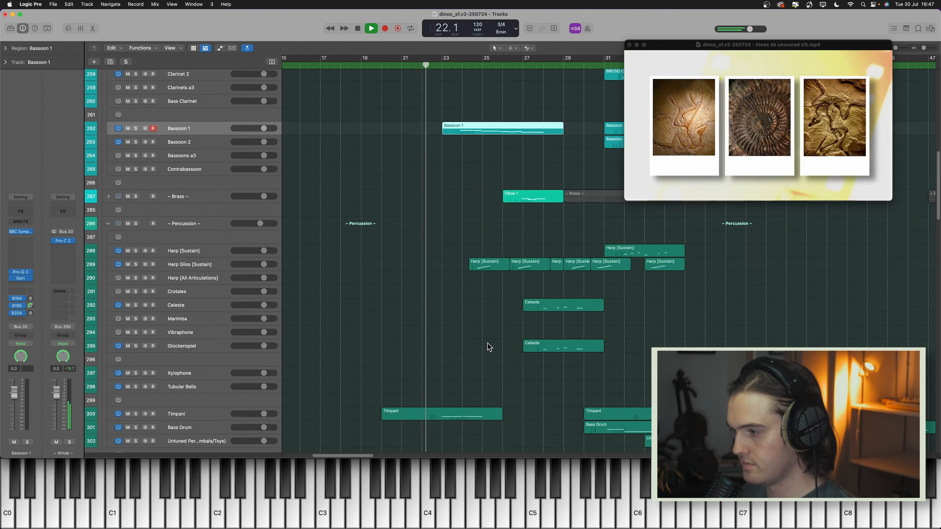
scroll(489, 347, down, 1)
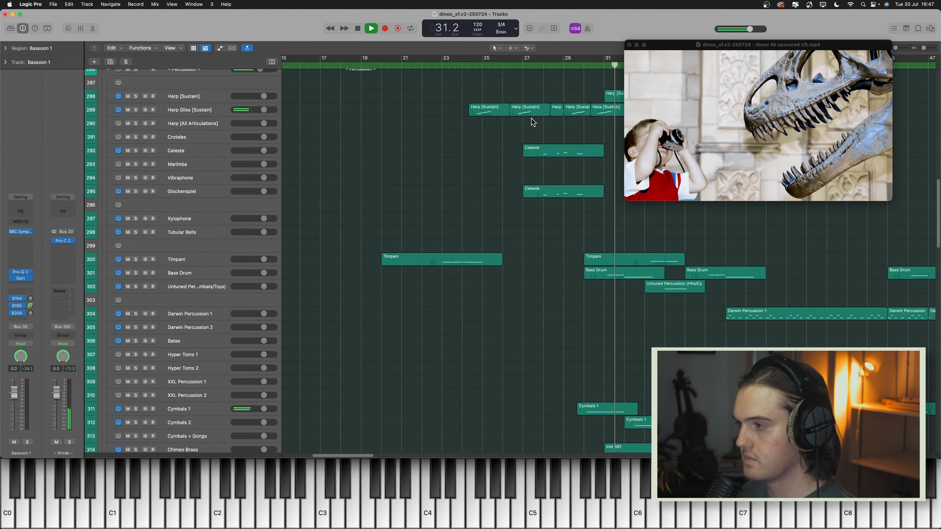
Step: Stop playback in bar 31 and select the first BBCSO Violins 2 region in the Strings stack
scroll(499, 159, down, 8)
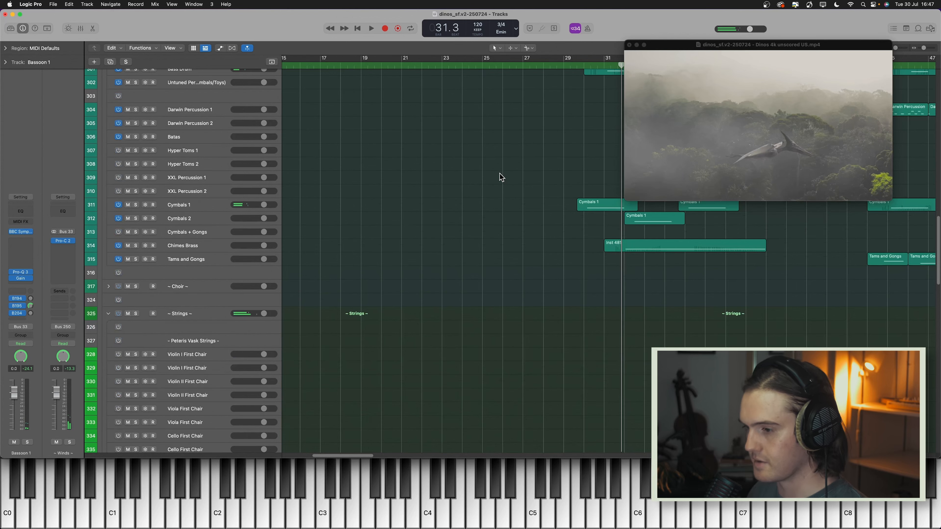
scroll(521, 274, down, 20)
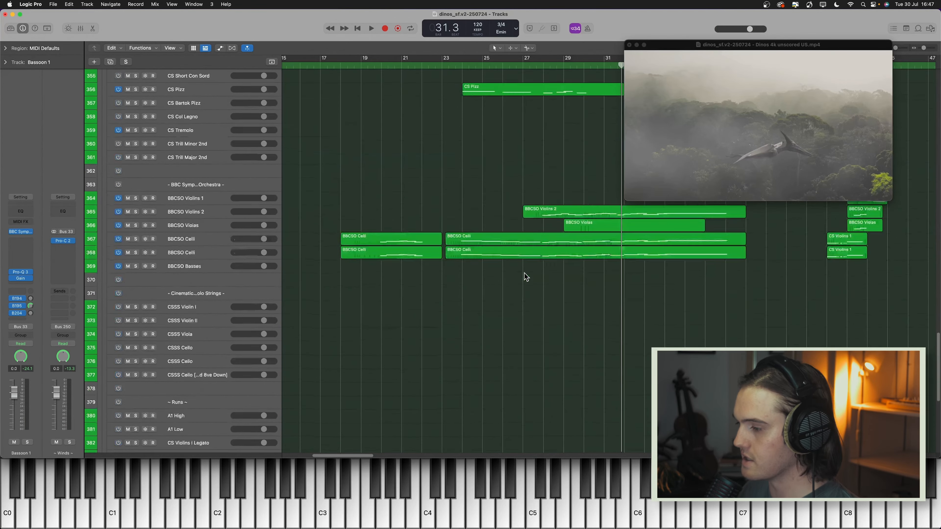
scroll(532, 268, up, 3)
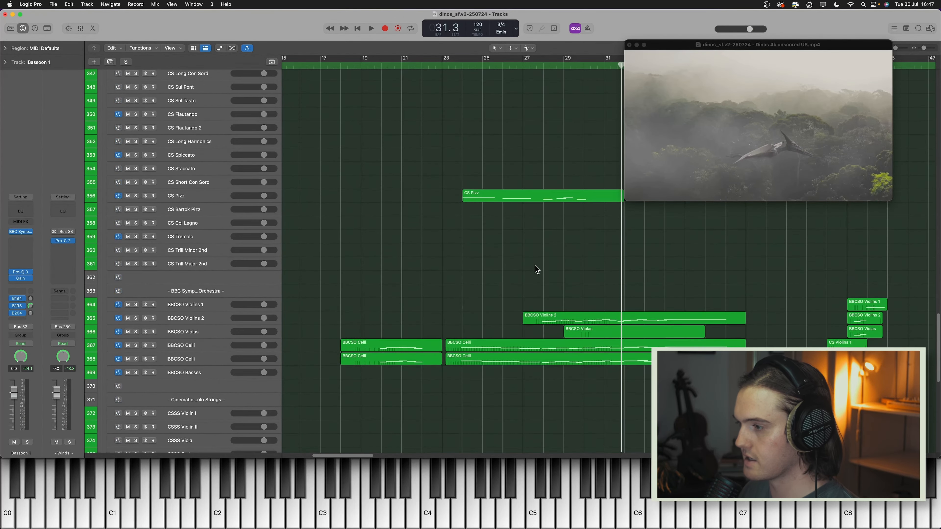
click(533, 318)
Step: Play the full arrangement from the end of bar 23 to bar 37, stop, and expand the Brass stack
scroll(453, 325, right, 3)
scroll(467, 304, up, 7)
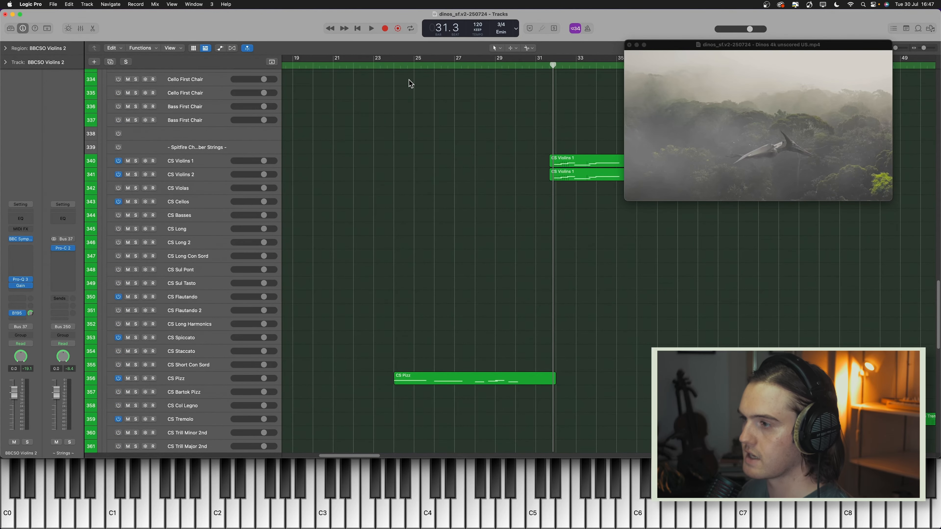
drag(407, 65, 394, 65)
scroll(467, 258, up, 20)
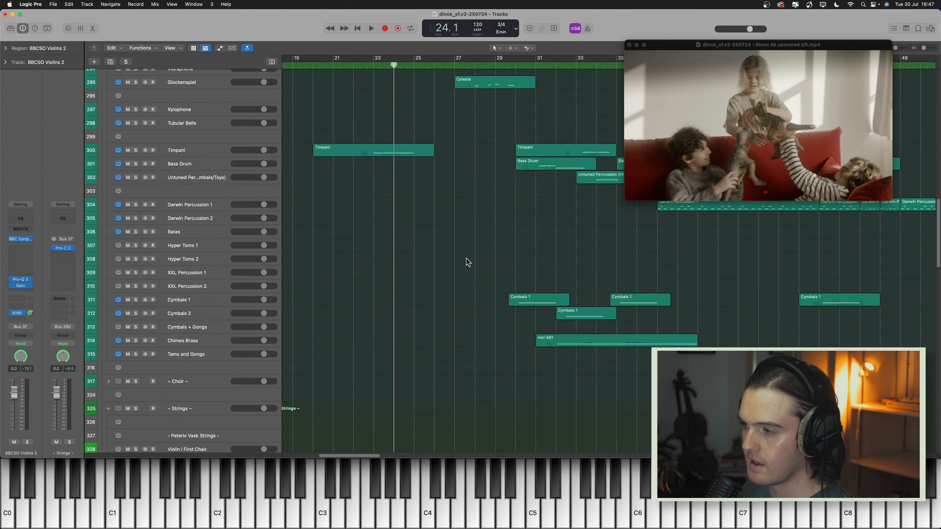
scroll(466, 261, down, 3)
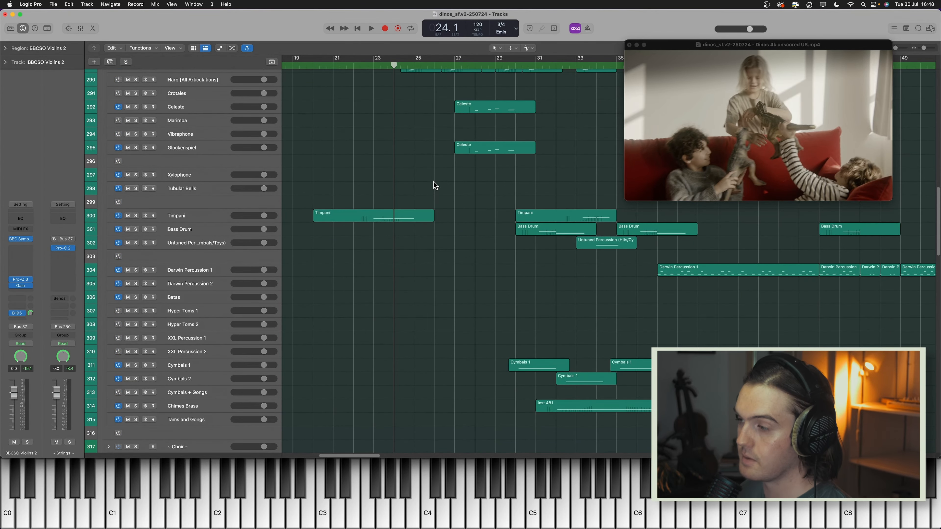
click(387, 68)
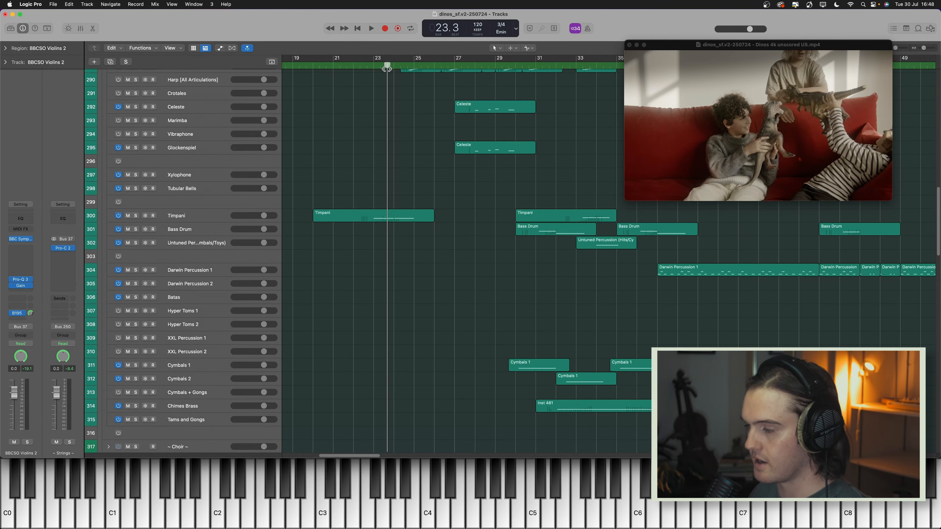
scroll(503, 231, up, 1)
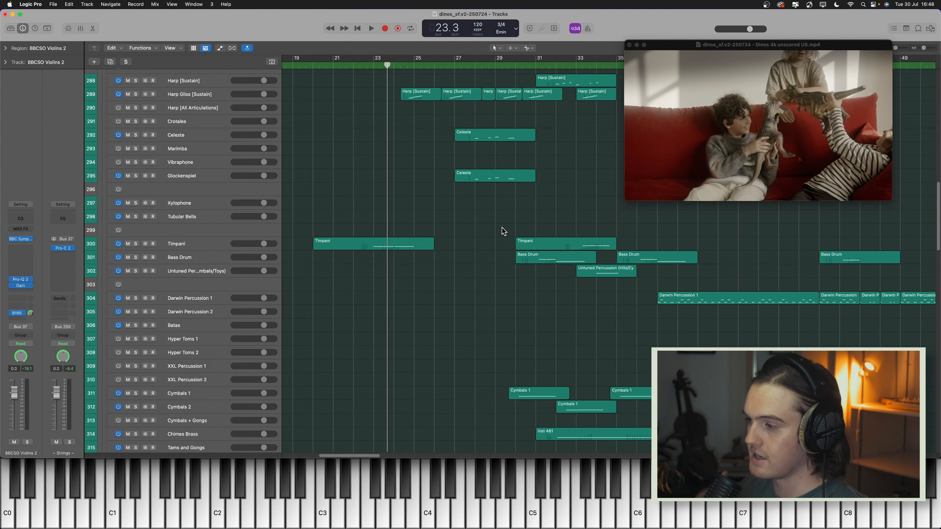
key(space)
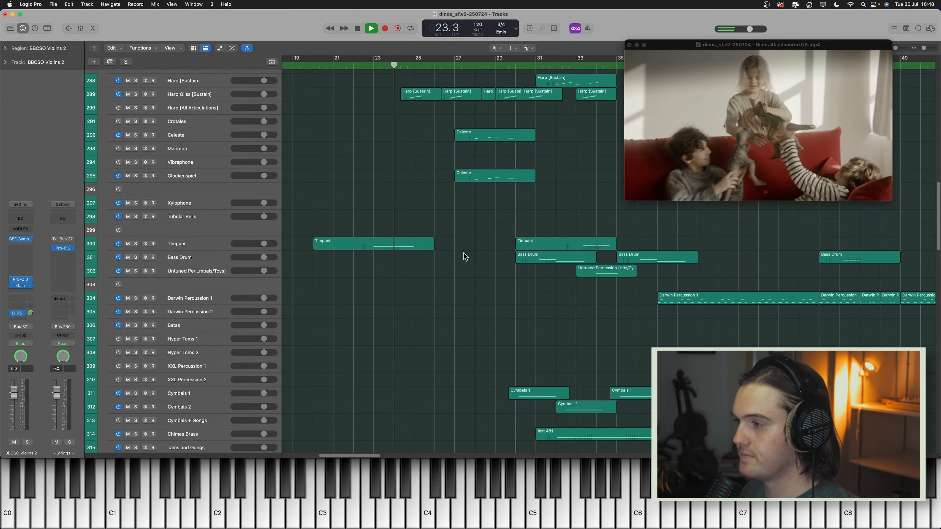
scroll(454, 233, up, 1)
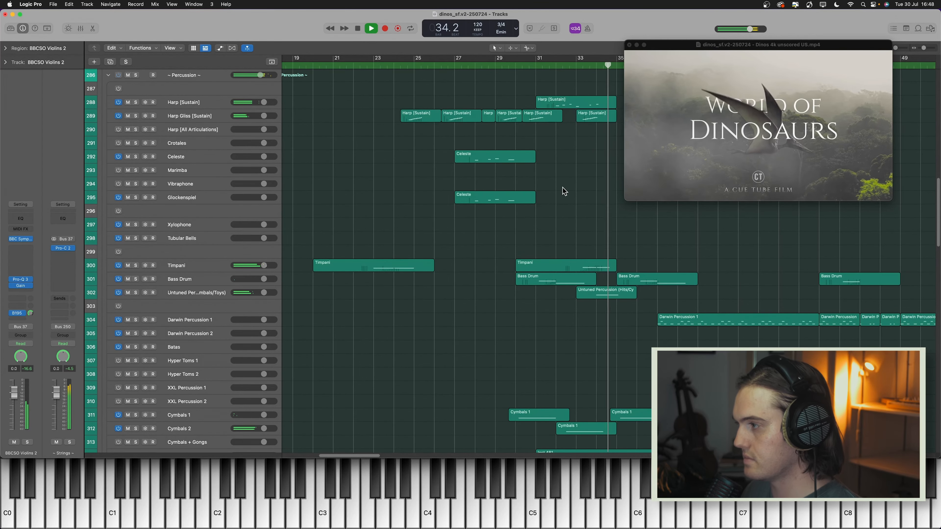
scroll(570, 200, up, 7)
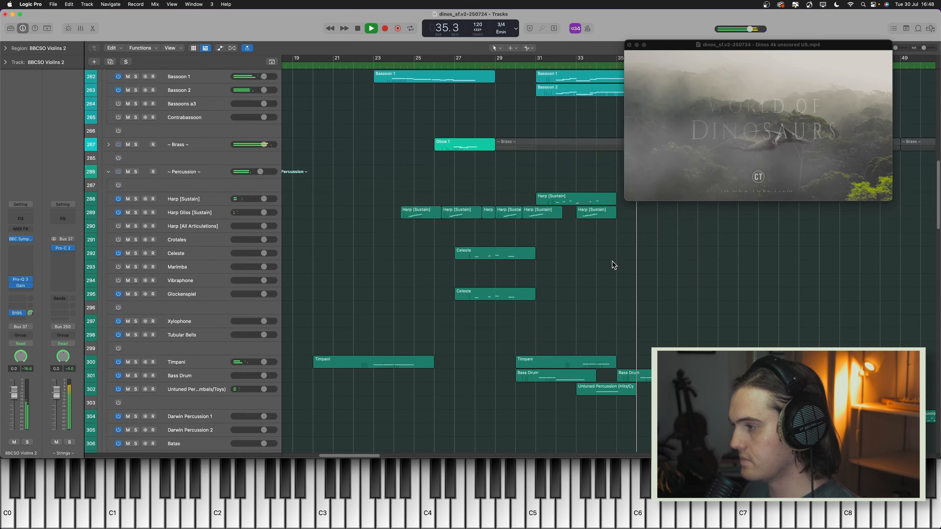
scroll(613, 264, up, 6)
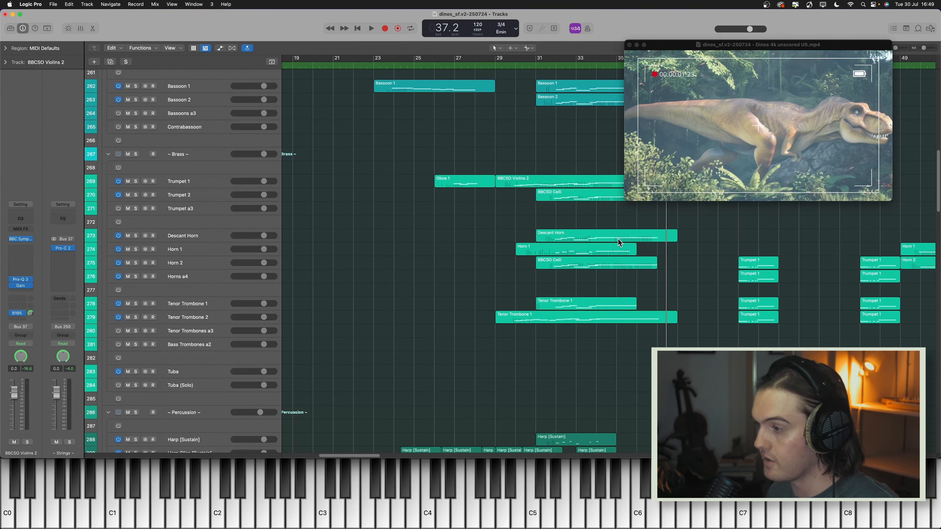
Step: Select the Bassoon 1 track, look over the woodwind parts, and select the Horn 1 track to audition its sound
click(213, 89)
scroll(471, 246, up, 6)
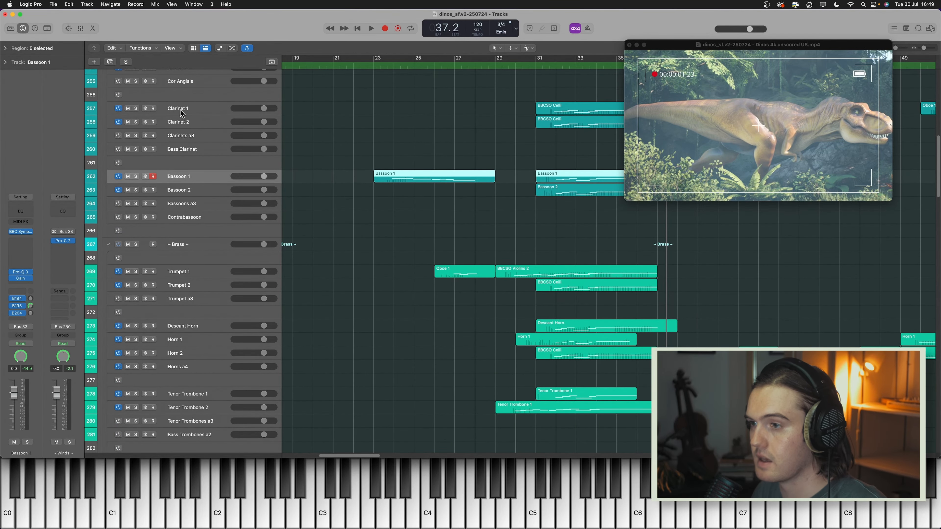
scroll(180, 109, up, 10)
scroll(248, 289, down, 12)
click(236, 287)
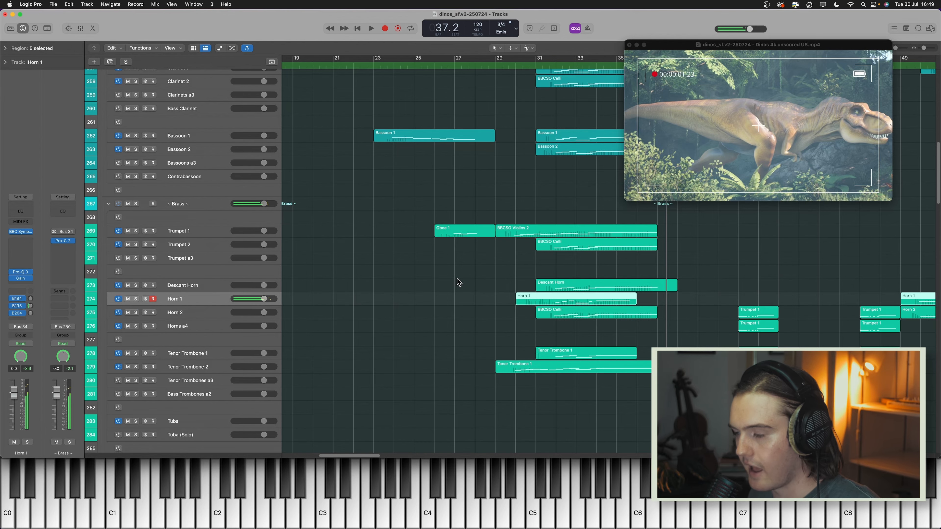
Step: Solo the Brass stack, position the playhead in bar 29 and deselect the Tenor Trombone 2 regions
click(549, 67)
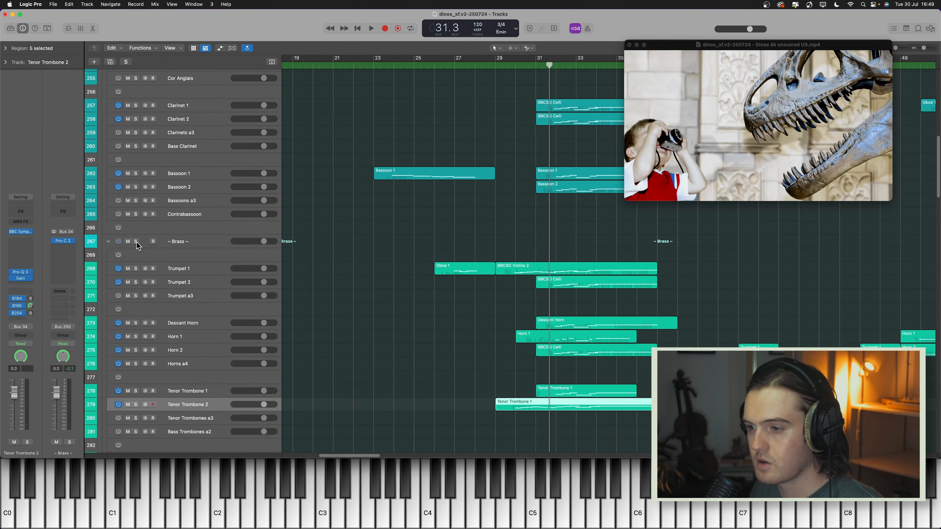
click(136, 242)
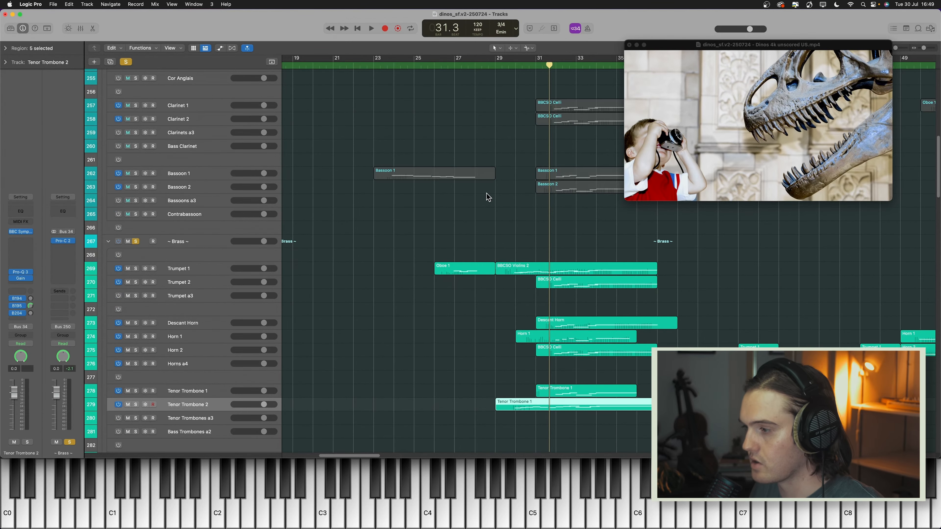
scroll(534, 163, down, 1)
click(502, 65)
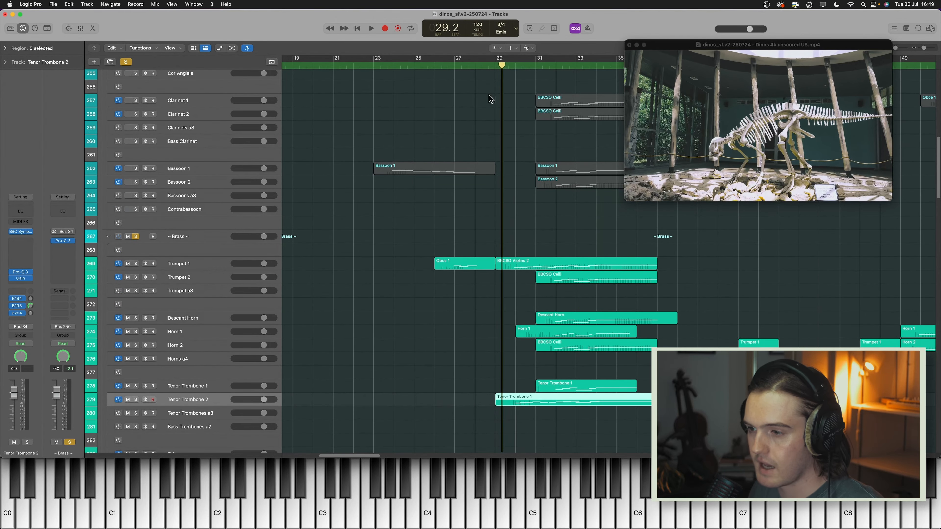
scroll(306, 281, down, 1)
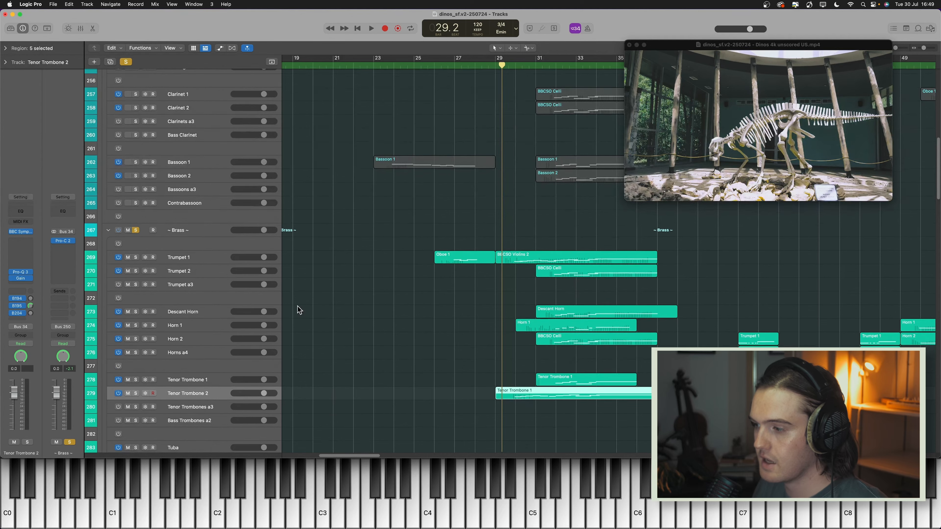
click(362, 236)
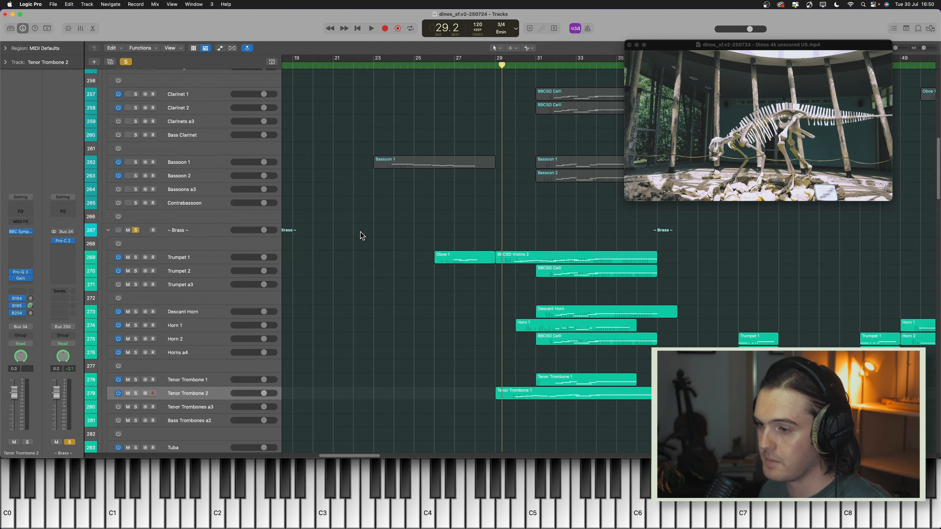
Step: Solo the Winds stack together with the Brass stack
scroll(391, 283, up, 10)
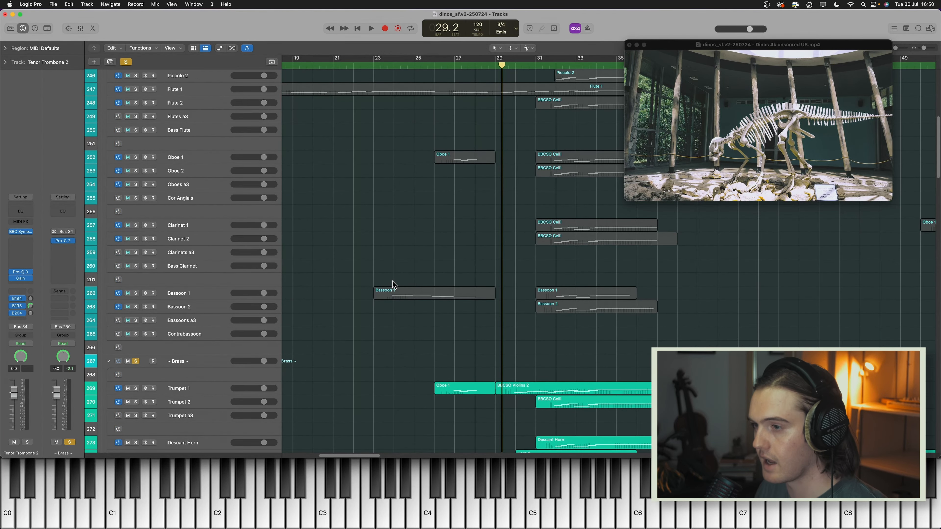
scroll(164, 144, up, 7)
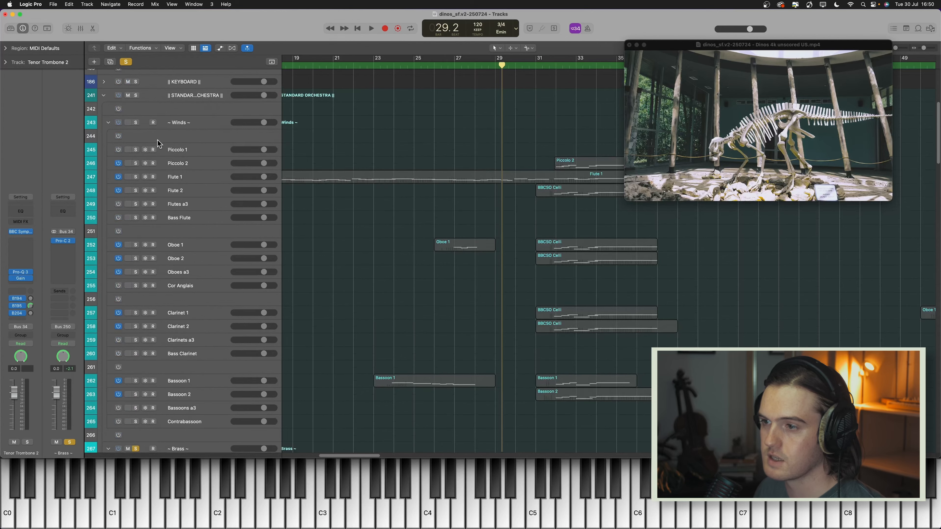
click(136, 122)
scroll(515, 123, down, 15)
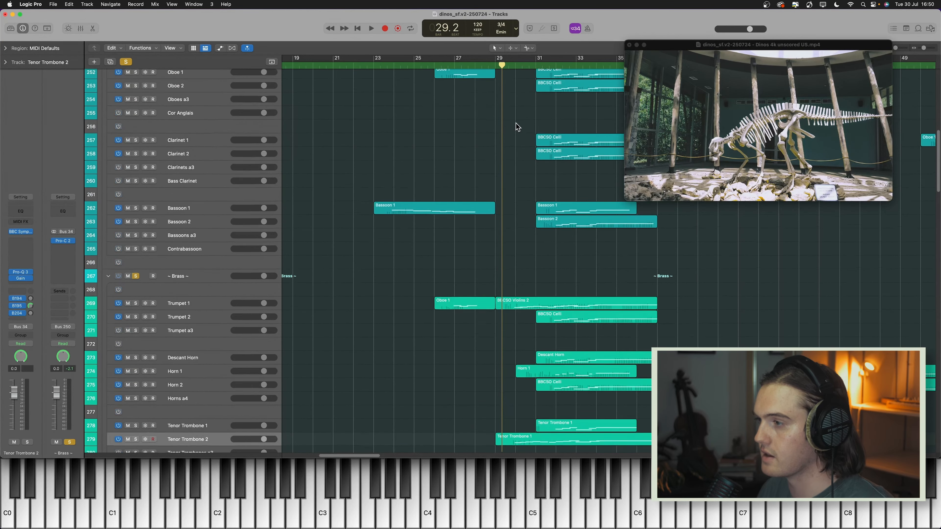
Step: Play the soloed winds and brass against the picture from bar 29 to bar 37, and stop
key(space)
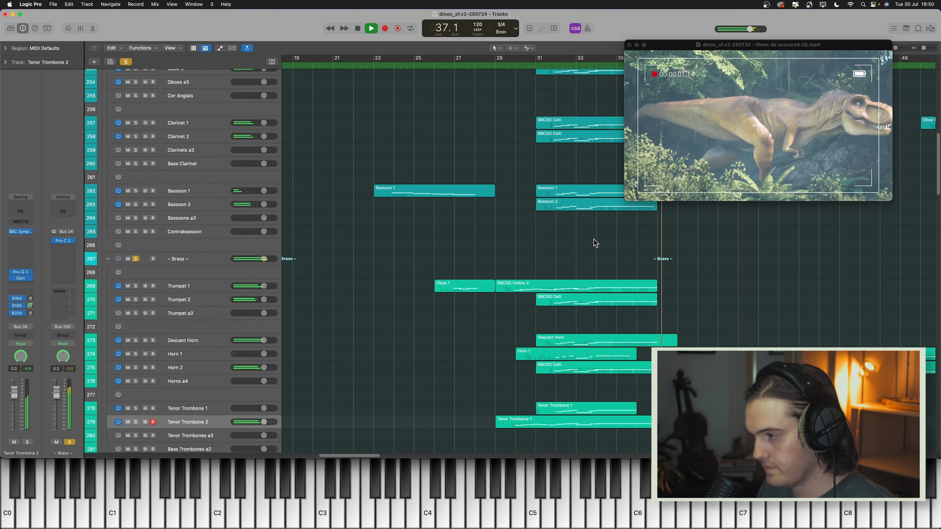
key(space)
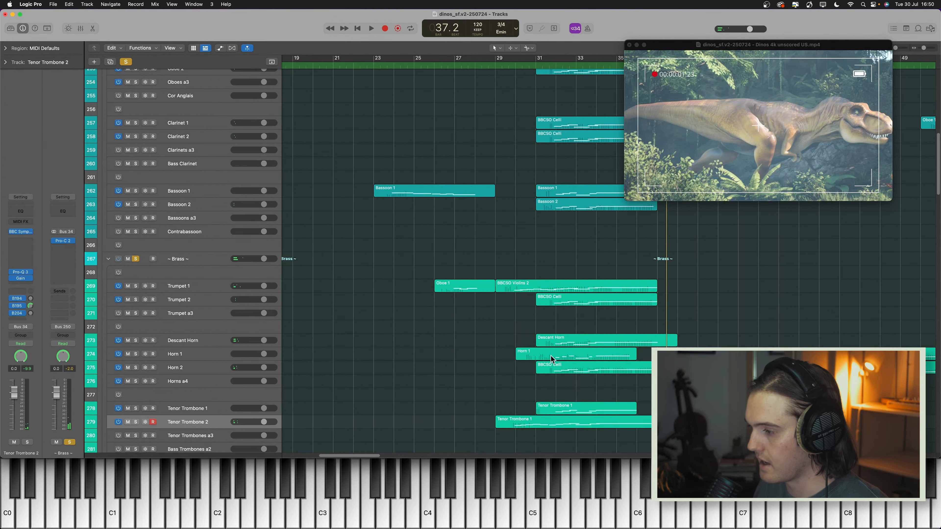
Step: Open the Horn 1 region in the Piano Roll, look over its notes and modulation while auditioning the long note, and close the editor
double_click(552, 359)
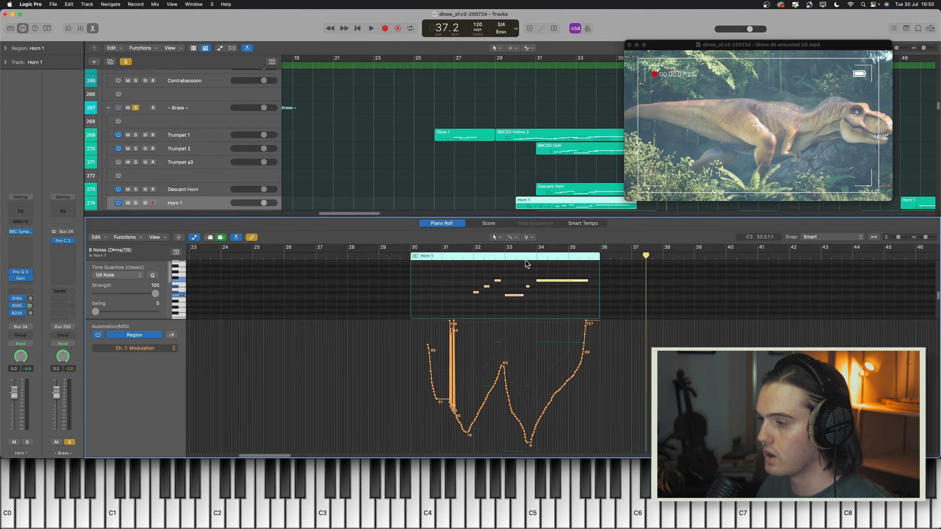
drag(459, 294, 588, 276)
click(554, 303)
mouse_move(545, 282)
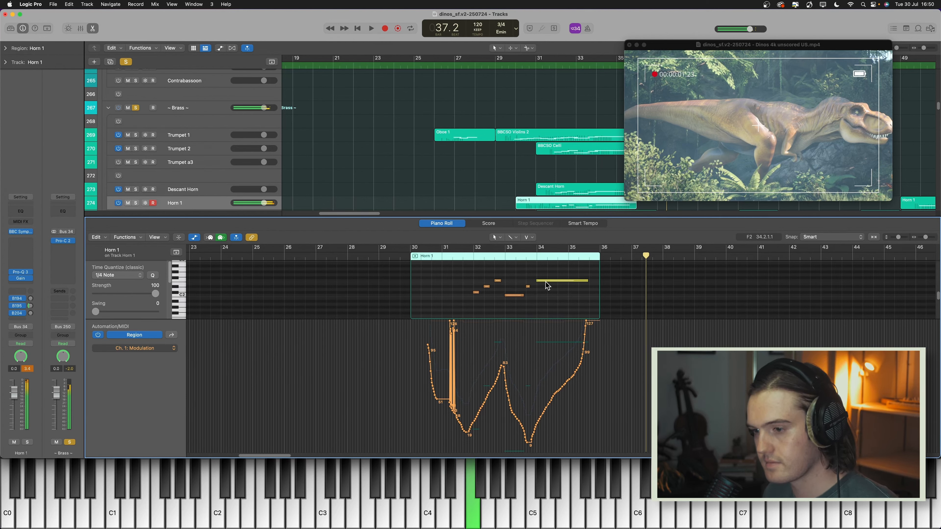
drag(568, 216, 516, 339)
click(516, 339)
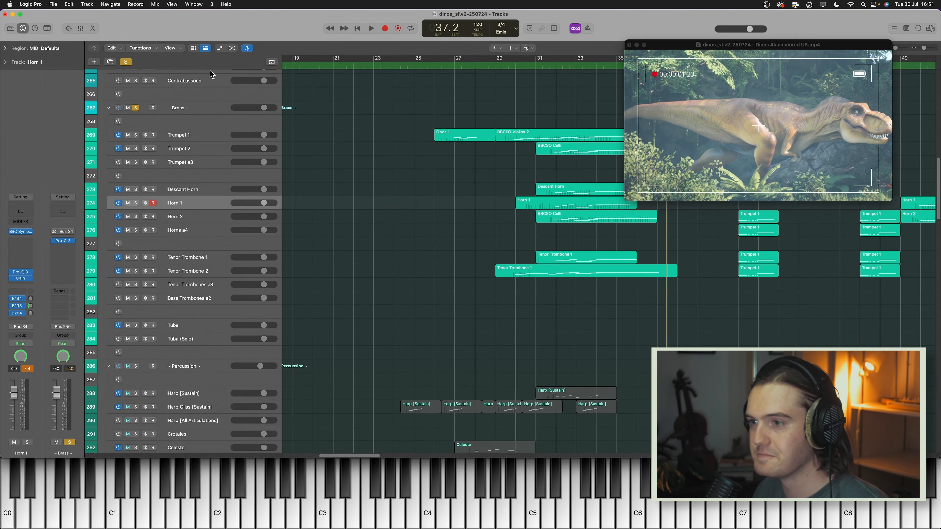
Step: Clear the existing solos, solo the Chimes Brass track among the percussion, and look at its Opus instrument
scroll(342, 319, down, 10)
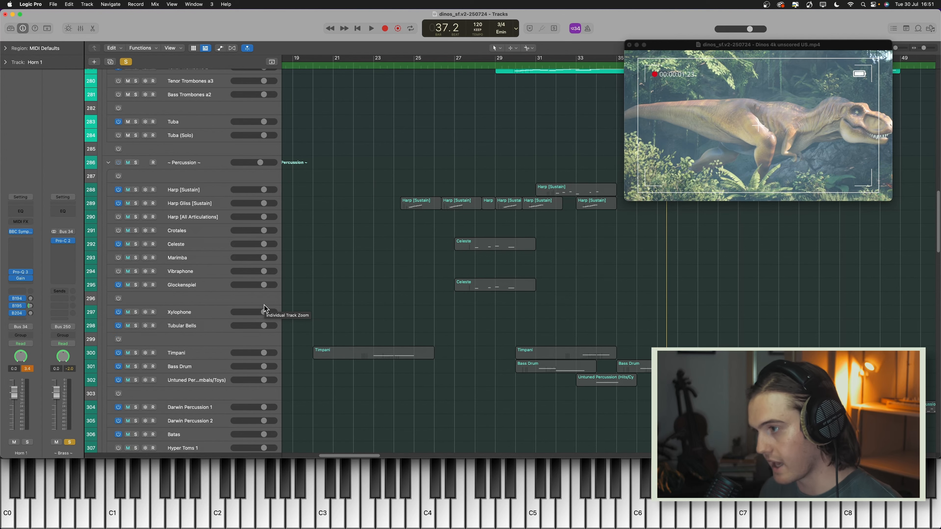
scroll(553, 315, down, 7)
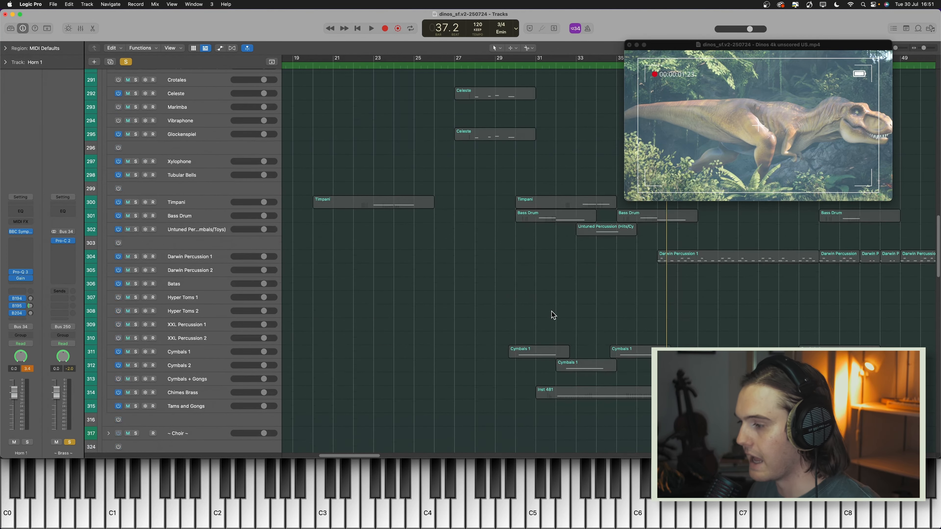
scroll(551, 313, down, 3)
click(216, 327)
click(126, 62)
key(ctrl+s)
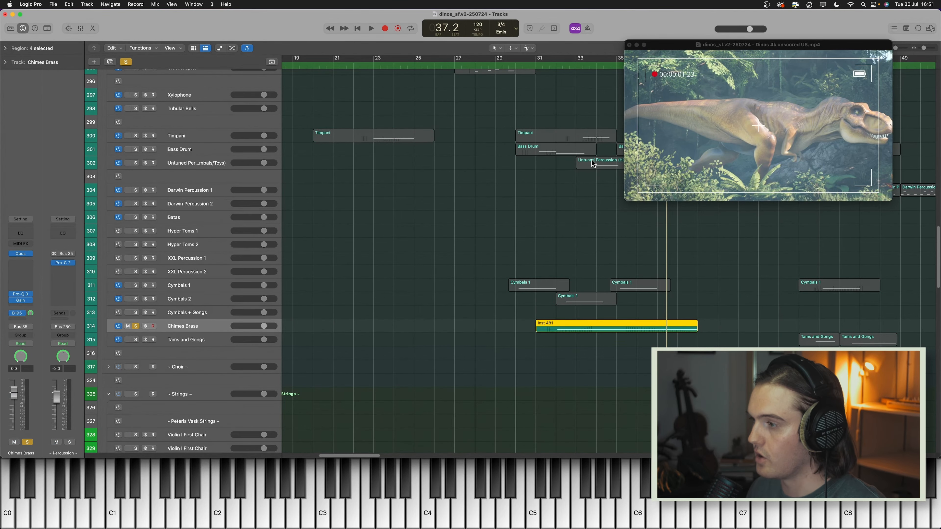
key(v)
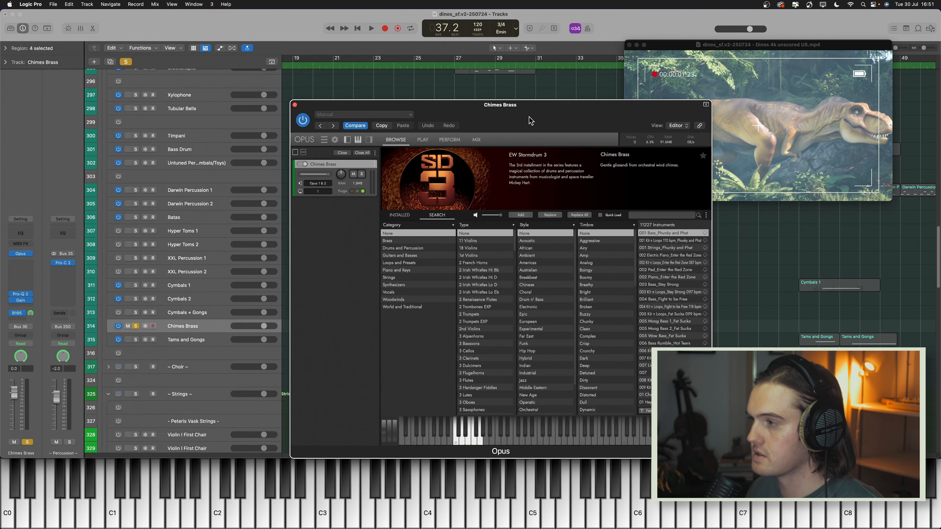
key(v)
Step: Play the soloed Chimes Brass part from bar 31 to bar 35, stop, and unsolo the track
click(536, 67)
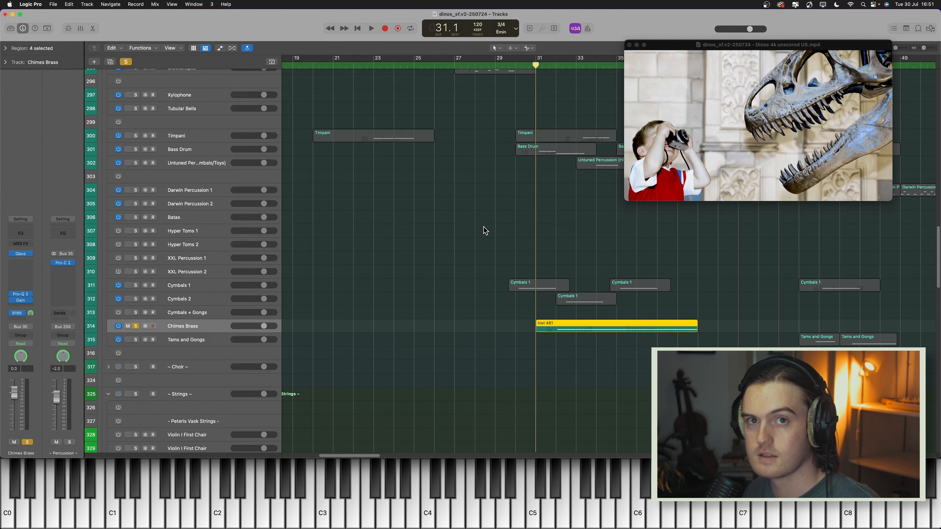
key(space)
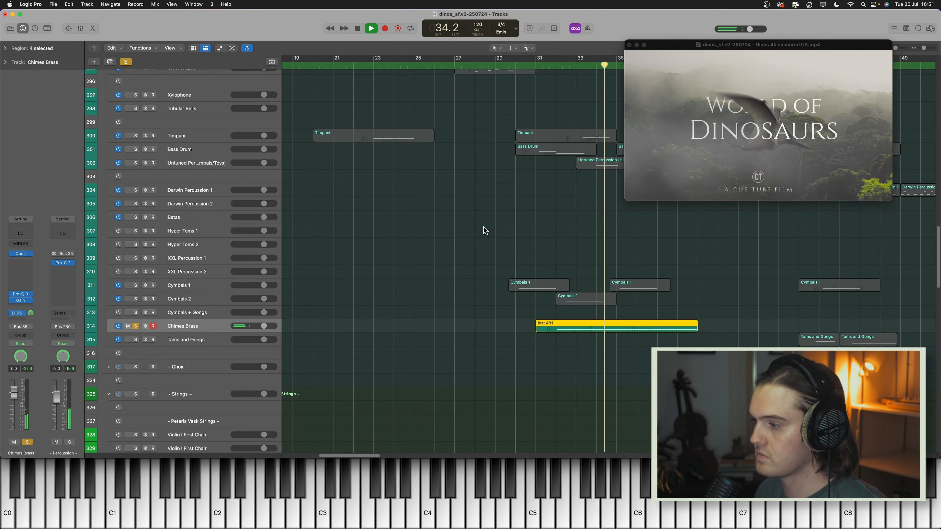
key(space)
key(s)
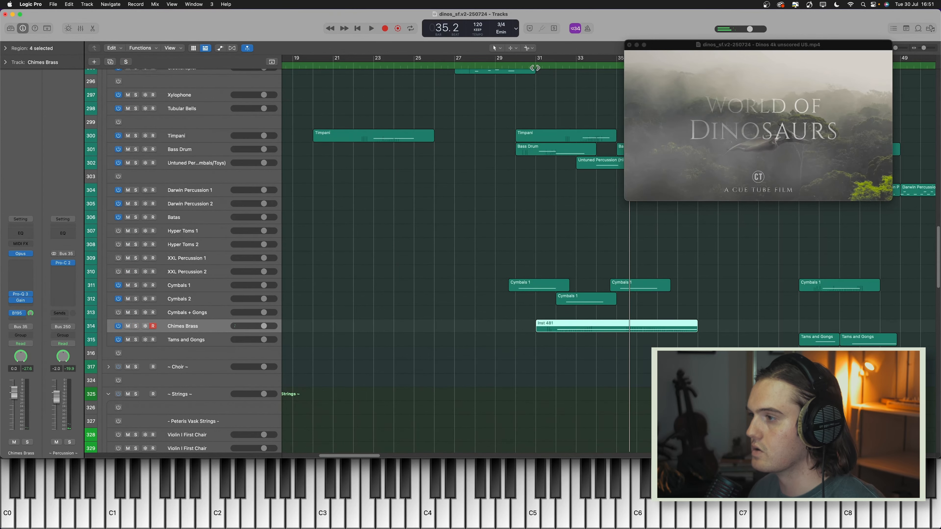
Step: Play the full arrangement from bar 27 to bar 39 while looking over the percussion and string parts, and stop
click(476, 66)
key(space)
scroll(483, 252, up, 10)
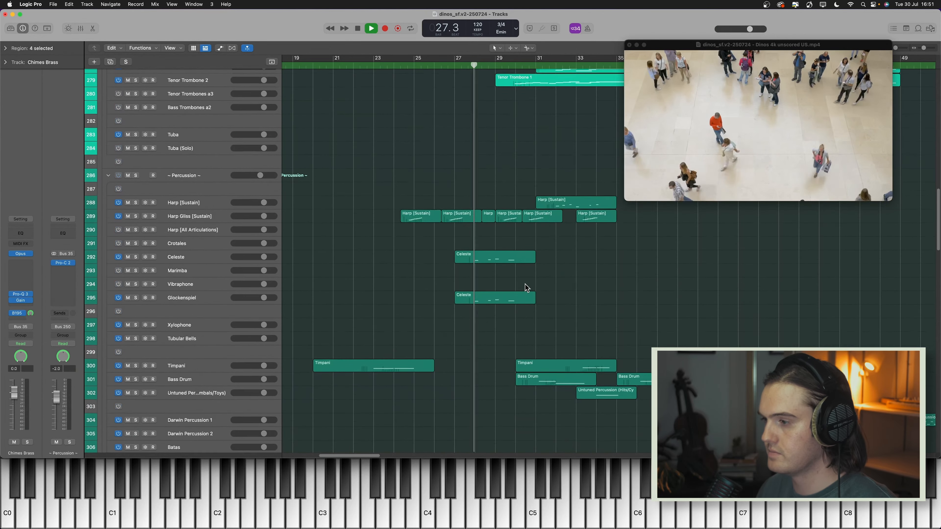
scroll(526, 287, down, 10)
scroll(528, 299, down, 15)
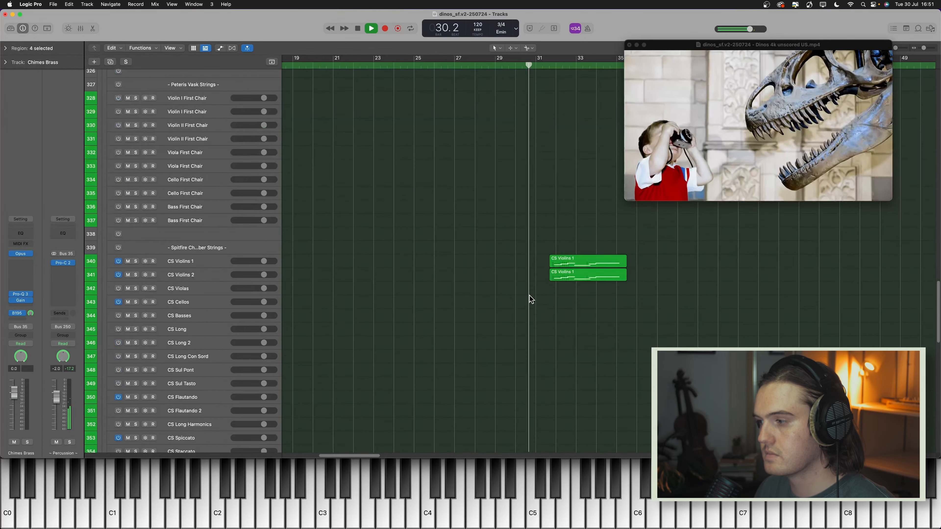
scroll(529, 295, down, 12)
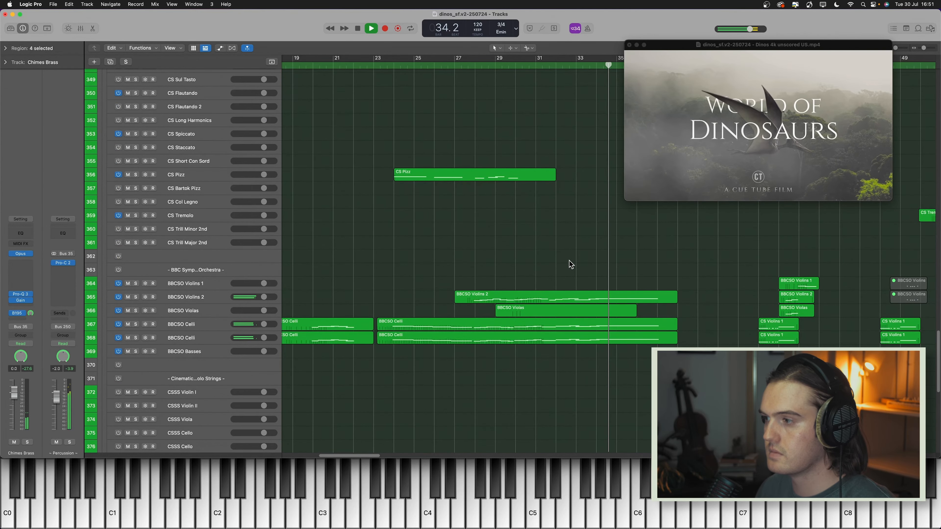
scroll(570, 264, up, 20)
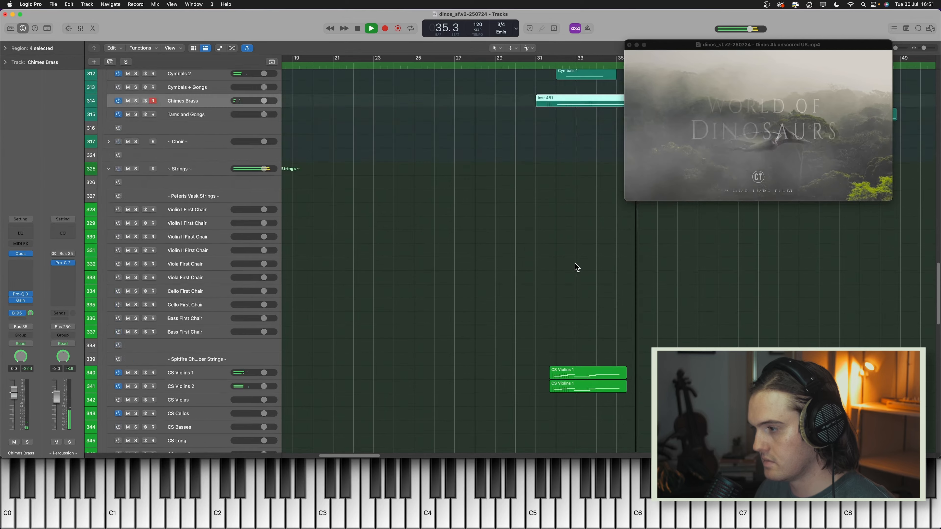
scroll(574, 266, up, 3)
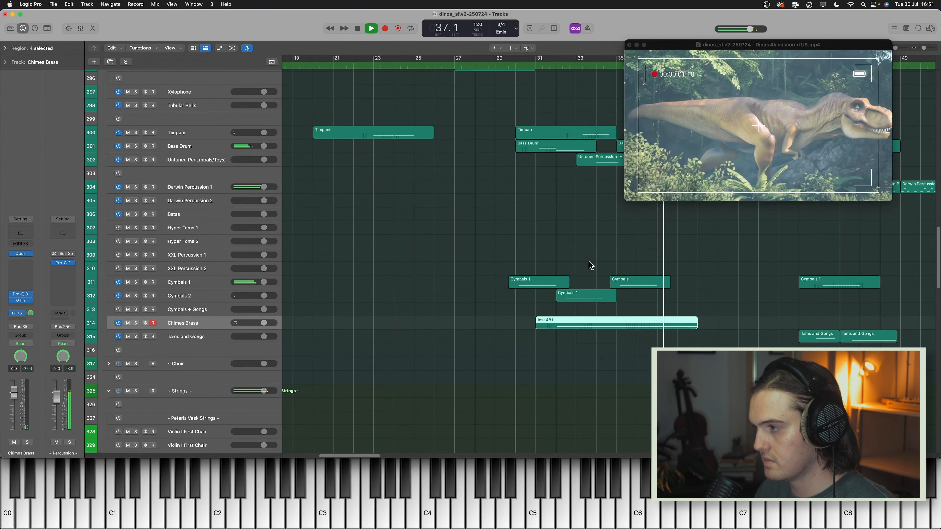
scroll(600, 270, up, 4)
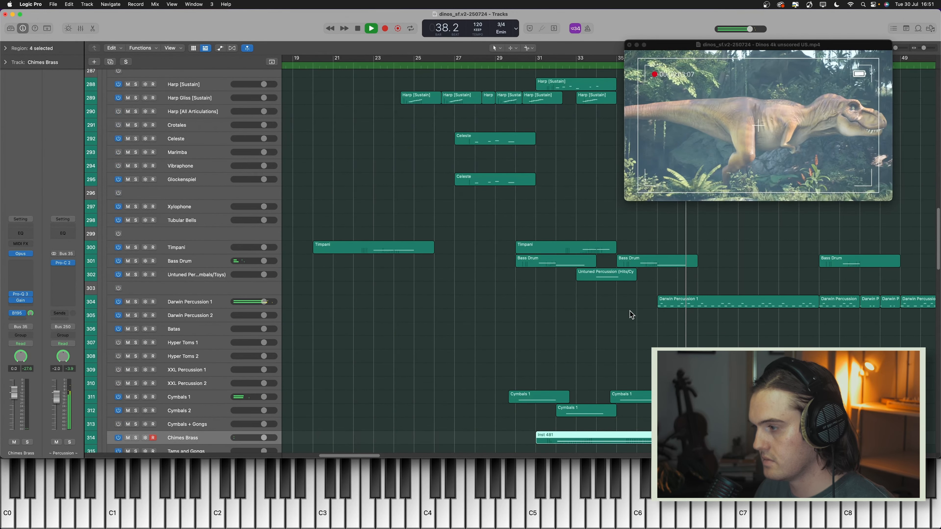
click(531, 312)
key(space)
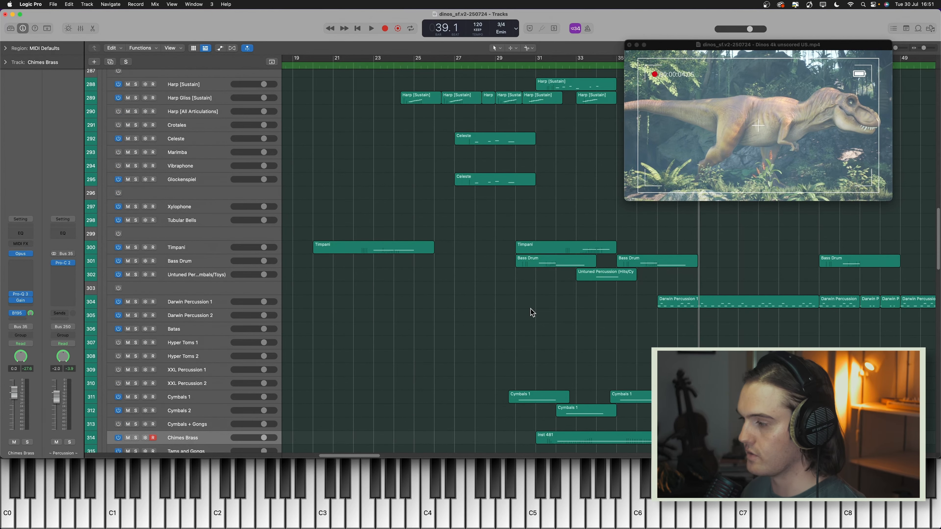
Step: Move and shrink the movie window to uncover more of the arrangement, and place the playhead at bar 37
drag(712, 103, 750, 87)
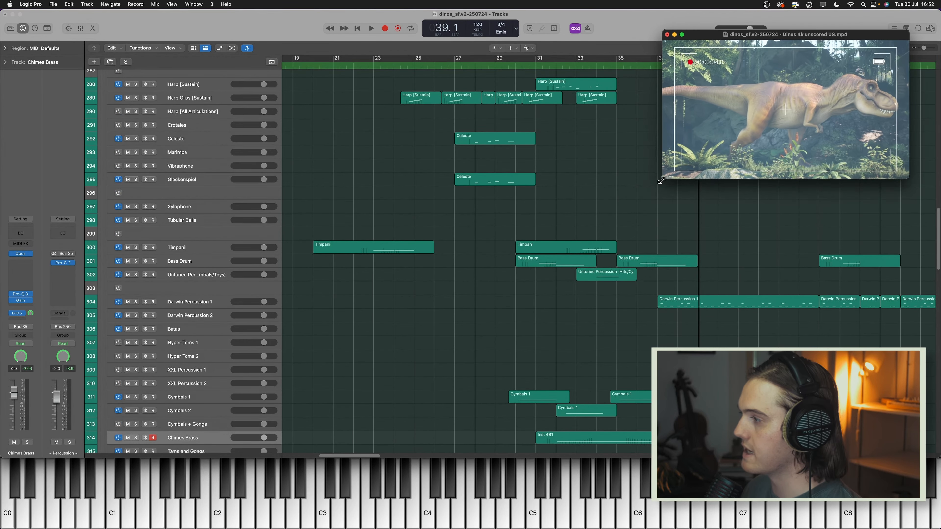
drag(664, 179, 678, 164)
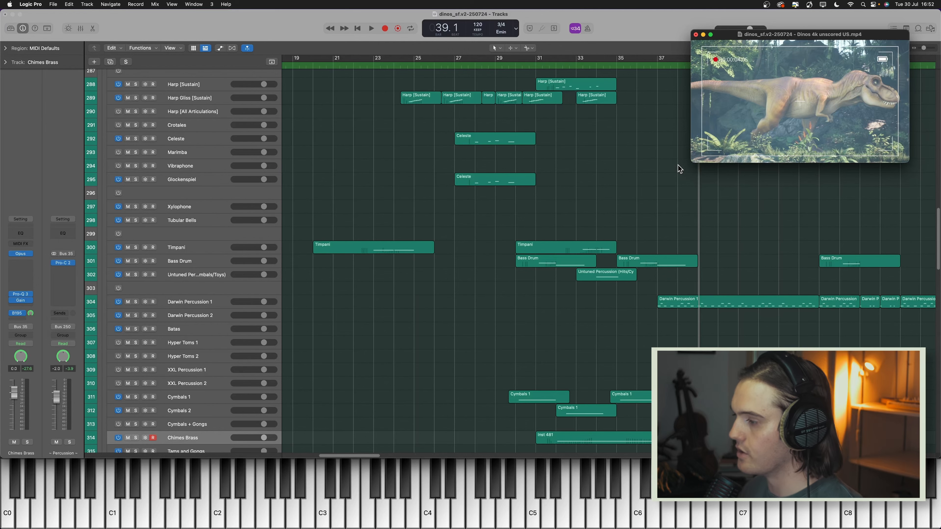
click(654, 66)
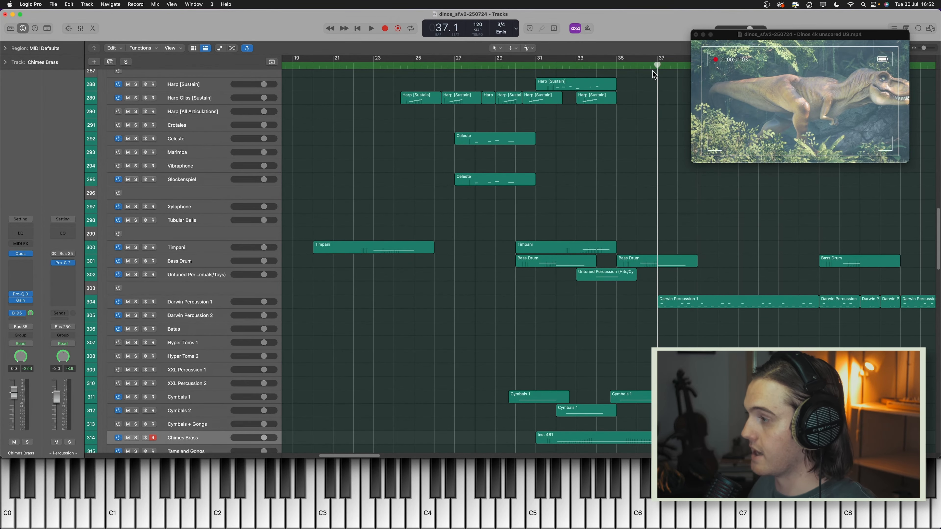
Step: Solo the Darwin Percussion 1 track and open its Kontakt instrument, moving the window clear of the regions
click(217, 303)
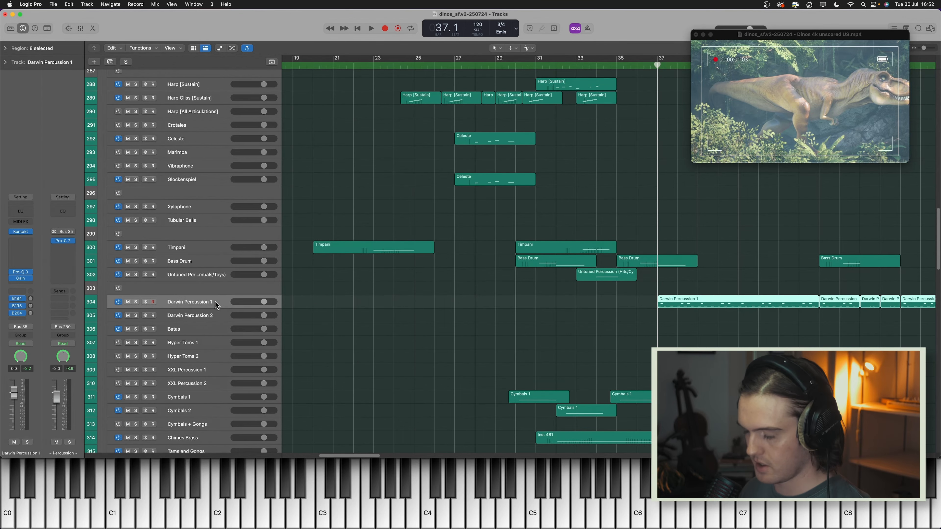
key(s)
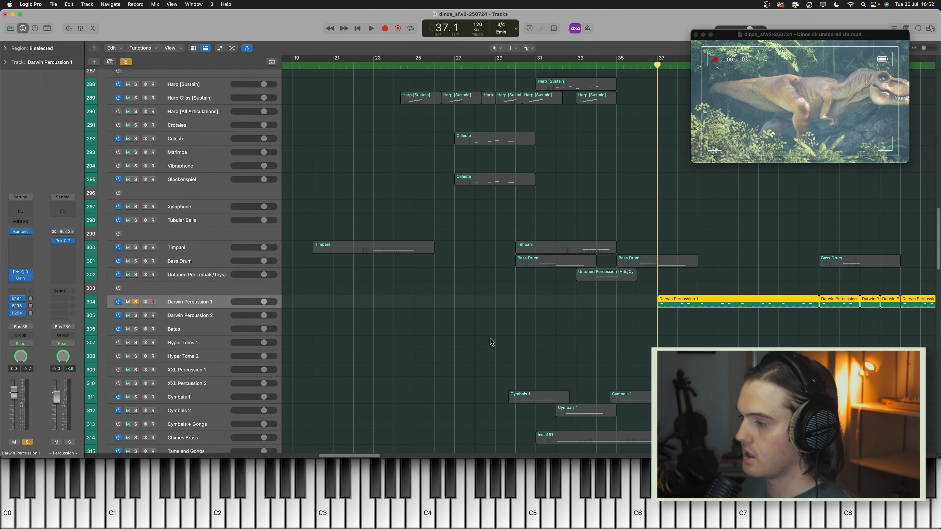
key(v)
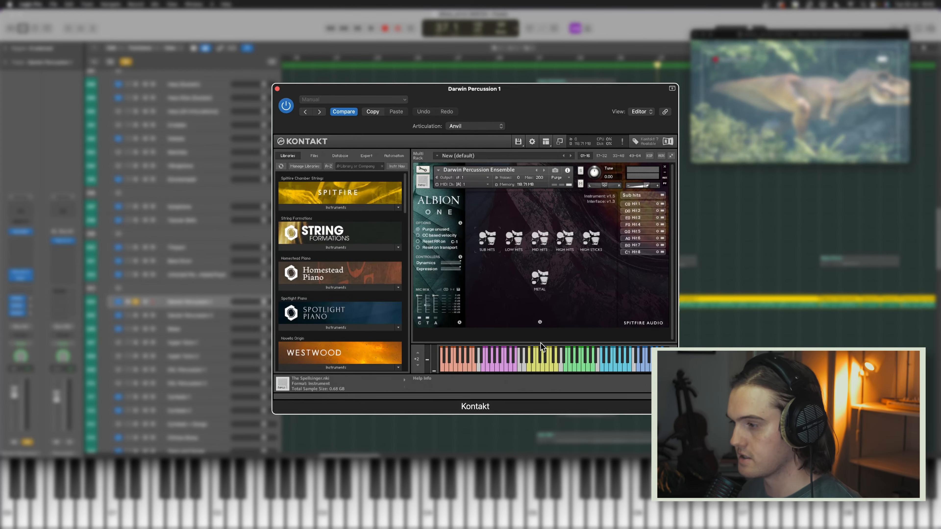
drag(492, 104, 351, 84)
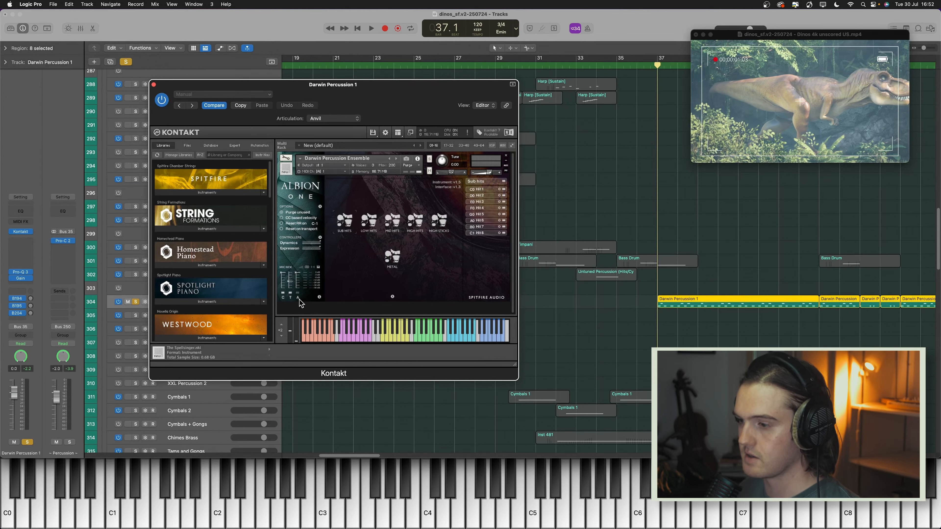
Step: Raise the T microphone level in the Darwin Percussion Ensemble and play the part from bar 36 to bar 40
drag(290, 285, 291, 273)
click(643, 66)
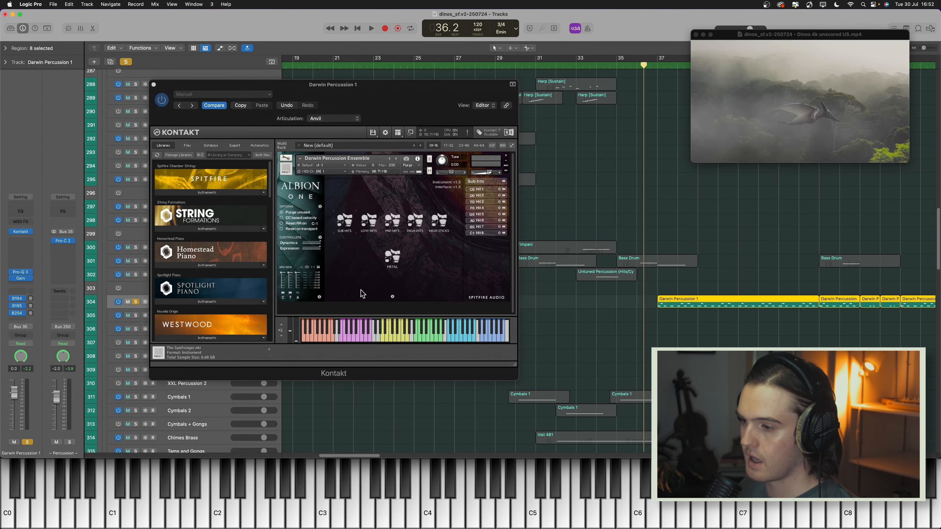
key(space)
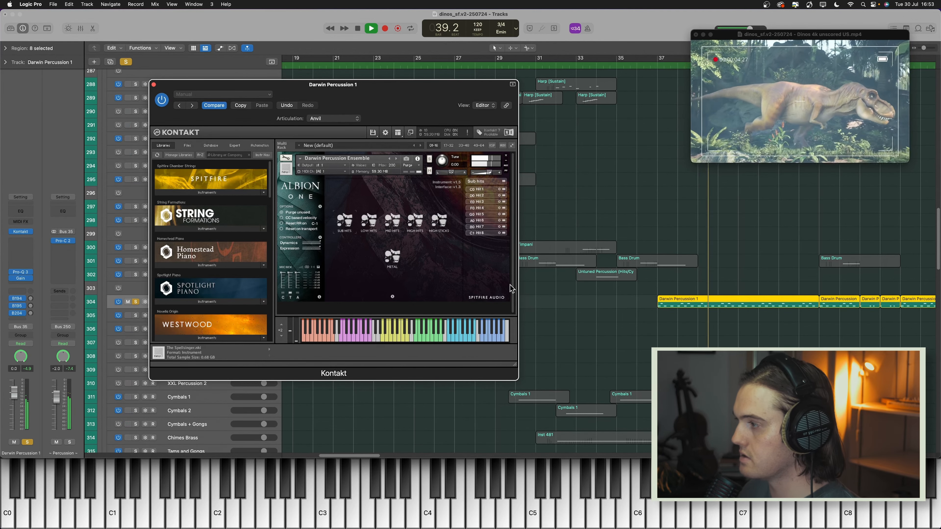
key(space)
Step: Toggle the C microphone, pull the T microphone level down, and replay the Darwin Percussion 1 part from about bar 37
click(282, 293)
drag(291, 277, 291, 293)
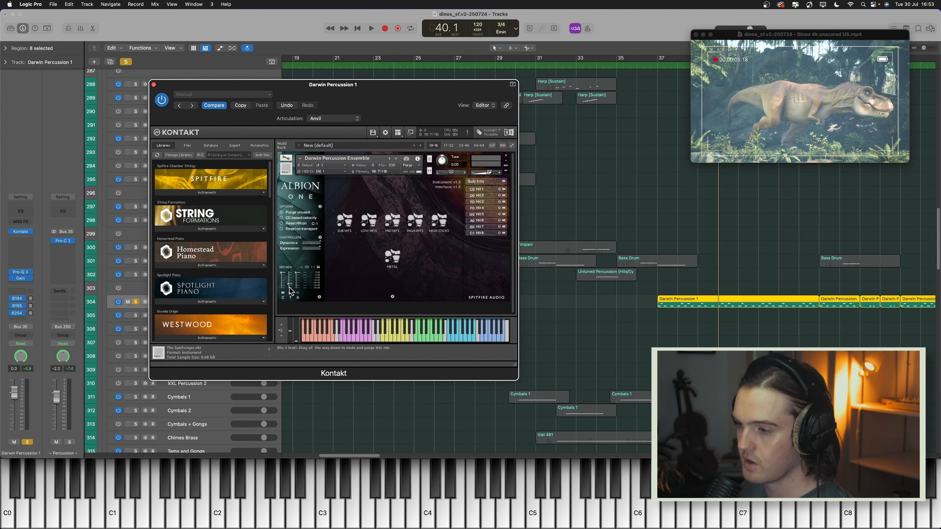
drag(672, 69, 653, 70)
key(space)
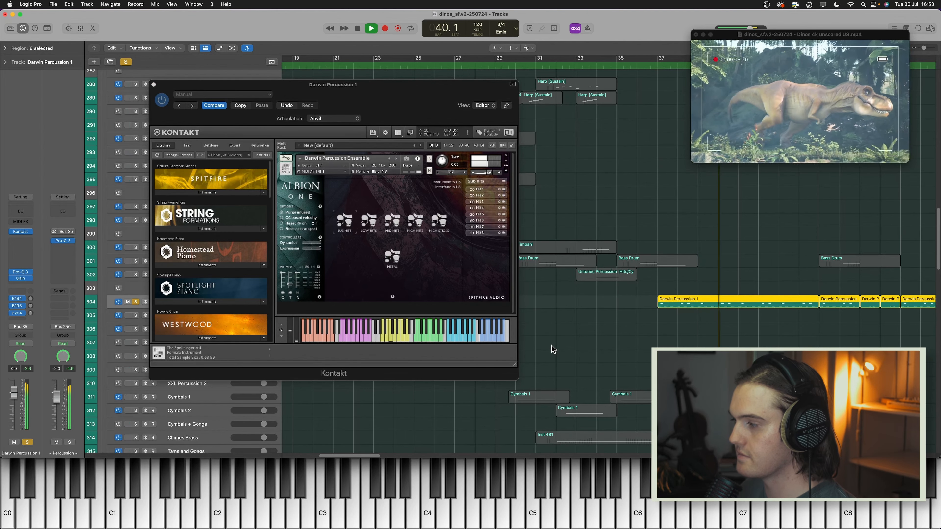
key(space)
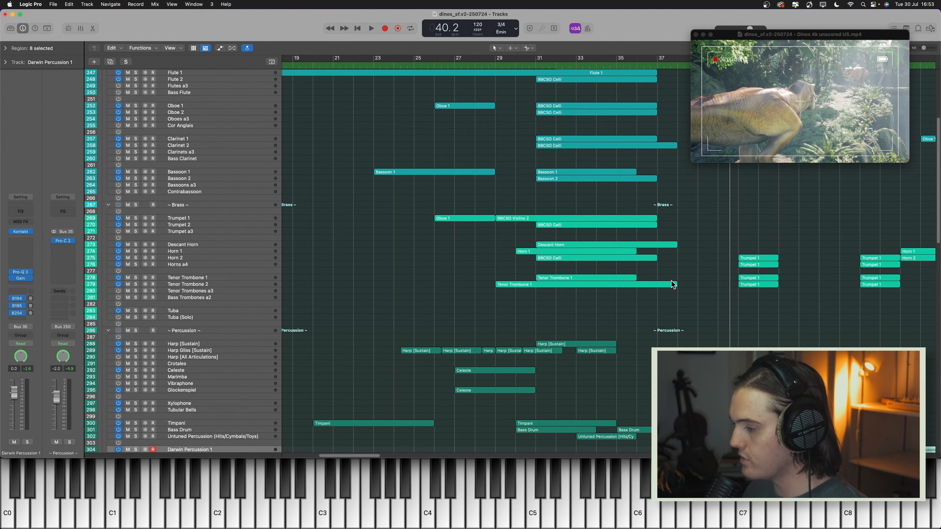
Step: Expand the NON-WESTERN + FRINGE ORCHESTRA stack below the strings and select its Winds stack
scroll(671, 280, down, 10)
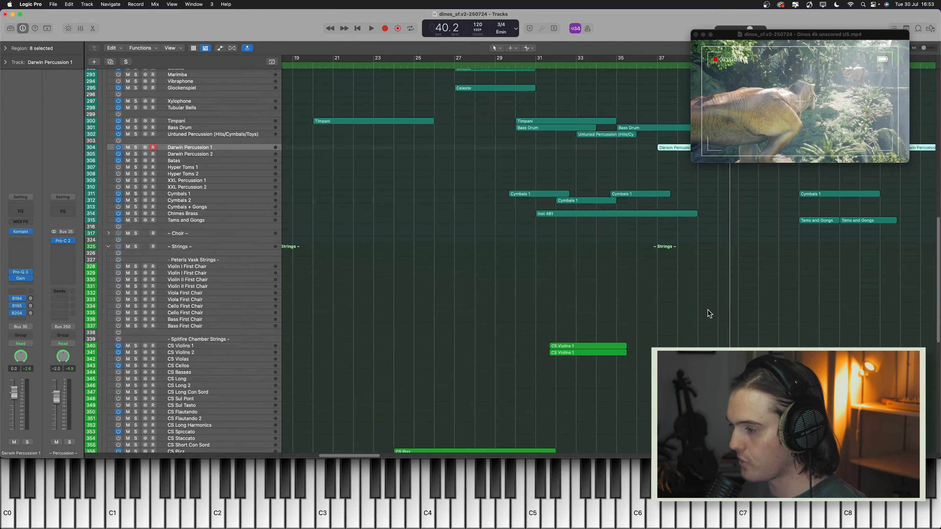
scroll(711, 311, down, 15)
click(265, 360)
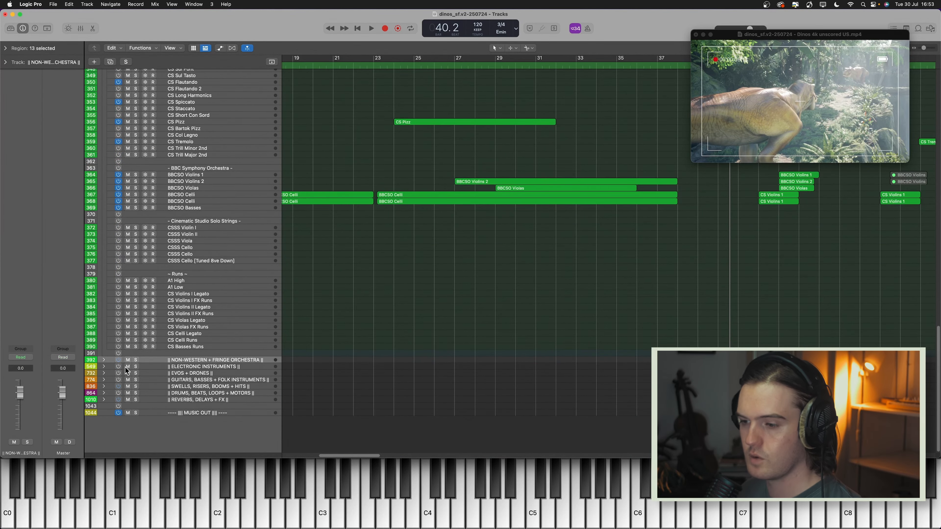
click(104, 360)
scroll(382, 355, down, 3)
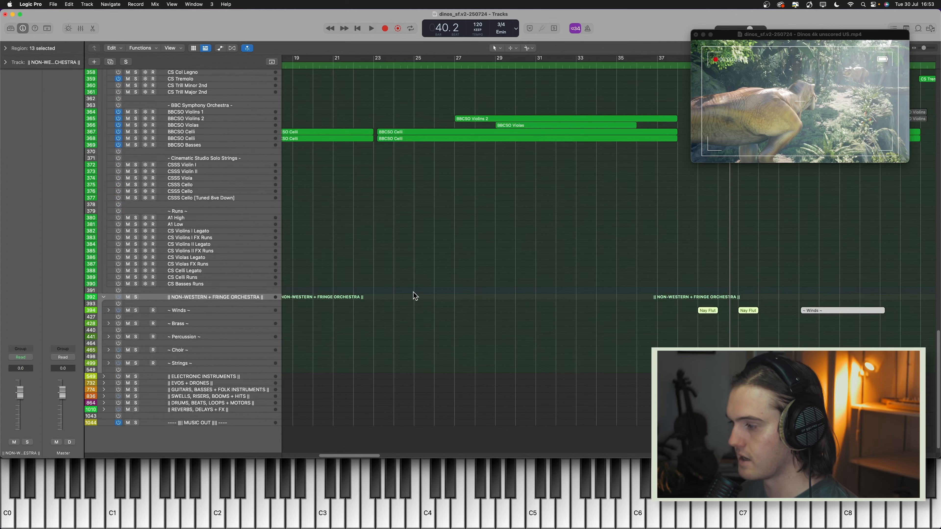
click(213, 311)
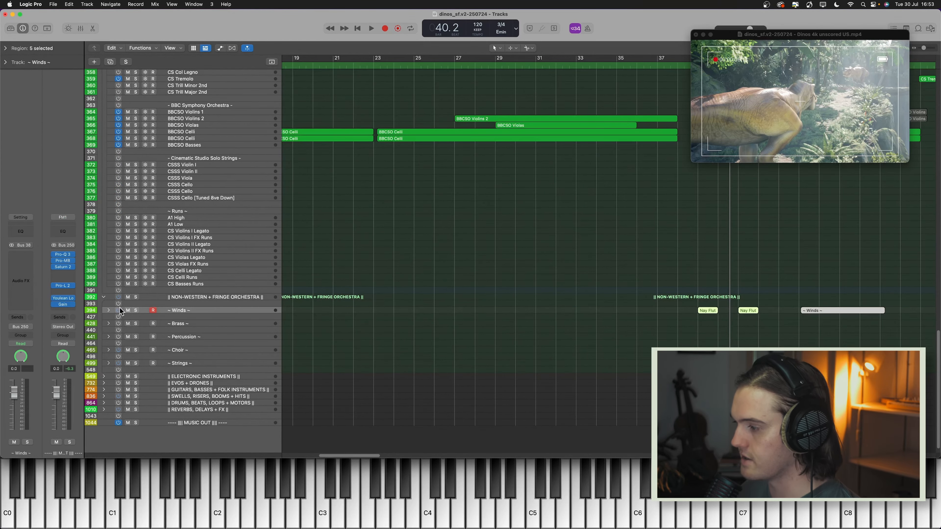
Step: Expand the Winds and Strings stacks inside the NON-WESTERN + FRINGE ORCHESTRA section
click(109, 310)
scroll(556, 319, down, 2)
scroll(558, 323, down, 8)
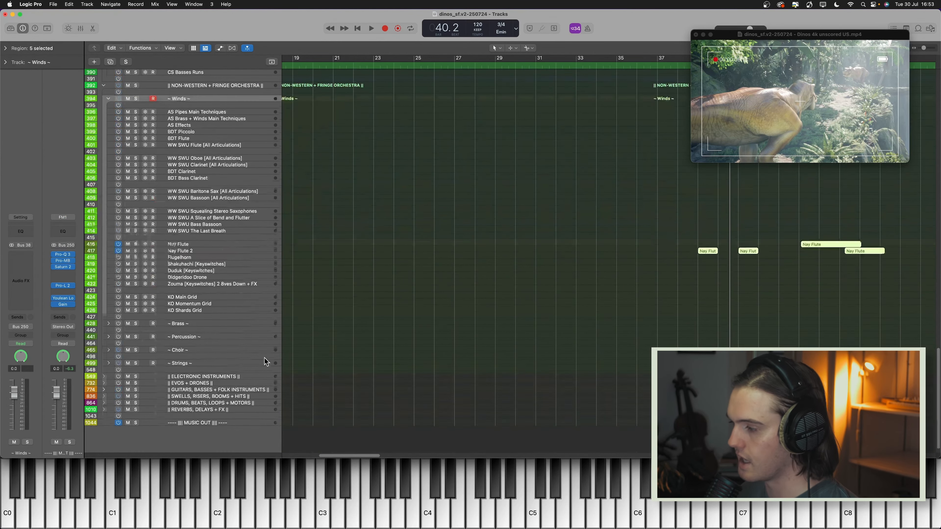
click(196, 350)
click(200, 363)
click(108, 363)
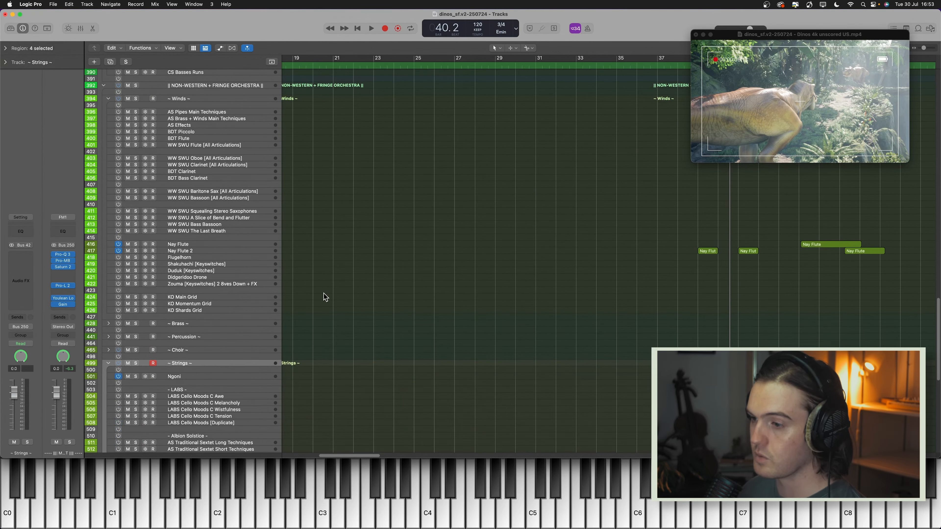
Step: Solo the Nay Flute and Nay Flute 2 tracks and play them from bar 38 to bar 48, moving the film window off their regions
click(217, 245)
key(s)
click(683, 67)
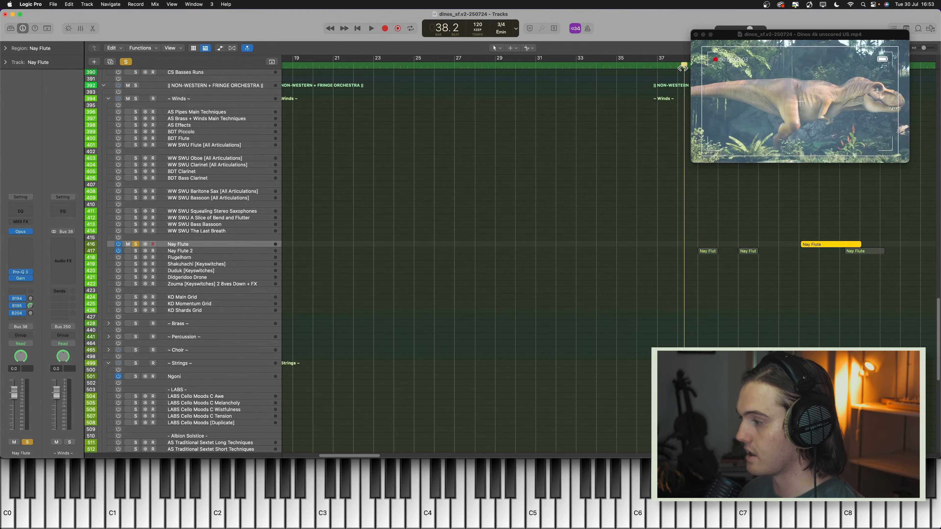
click(189, 252)
key(s)
key(space)
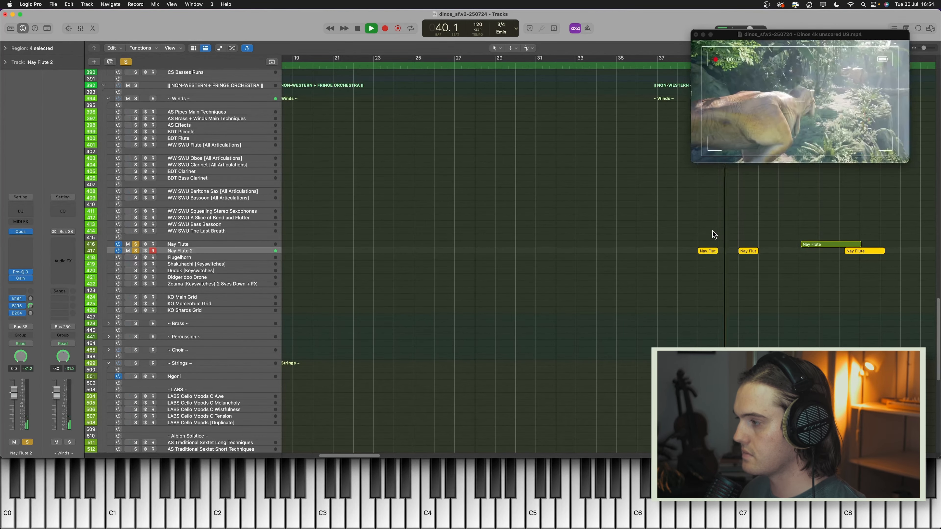
drag(579, 132, 522, 137)
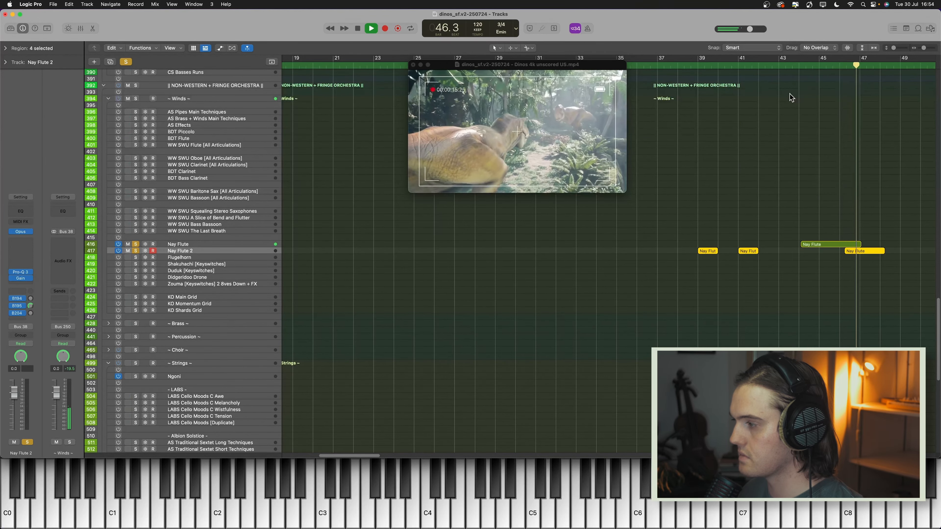
key(space)
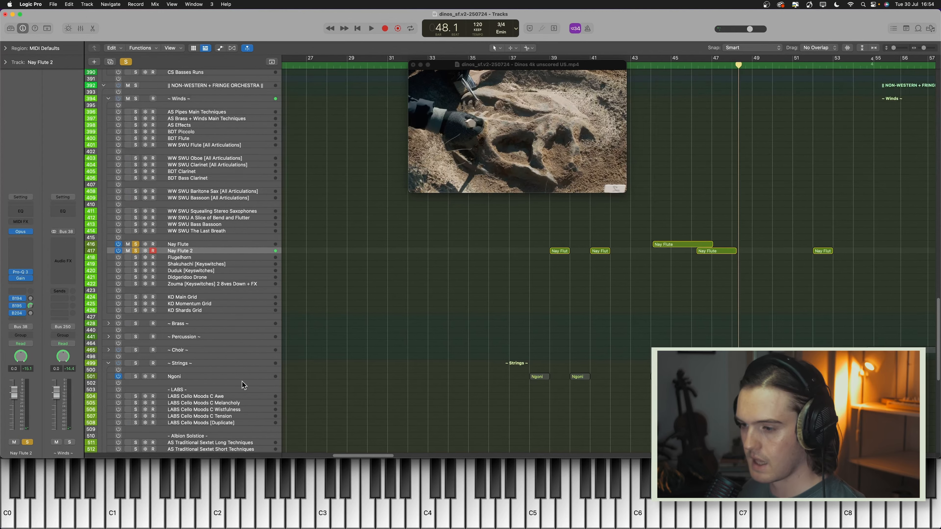
Step: Open the Ngoni track's Opus instrument to view its EW Ra library, and close the plug-in window
click(187, 376)
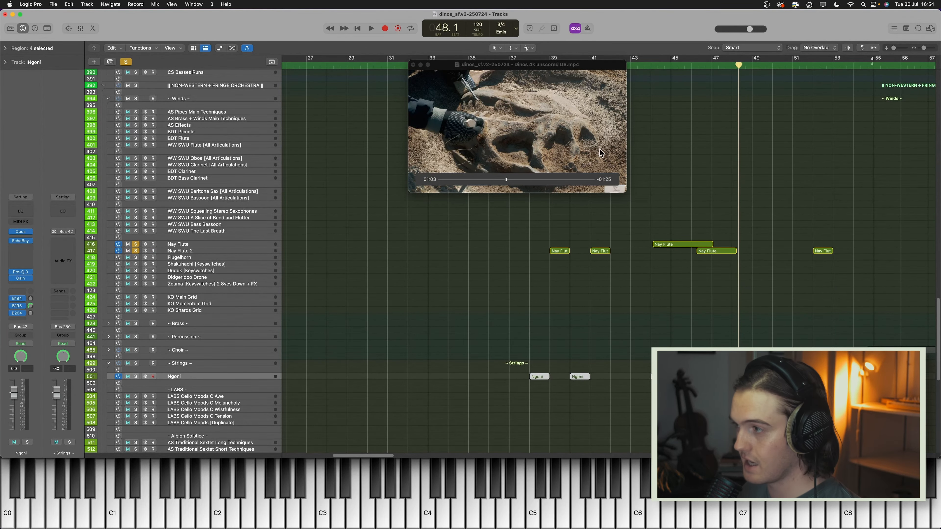
click(21, 232)
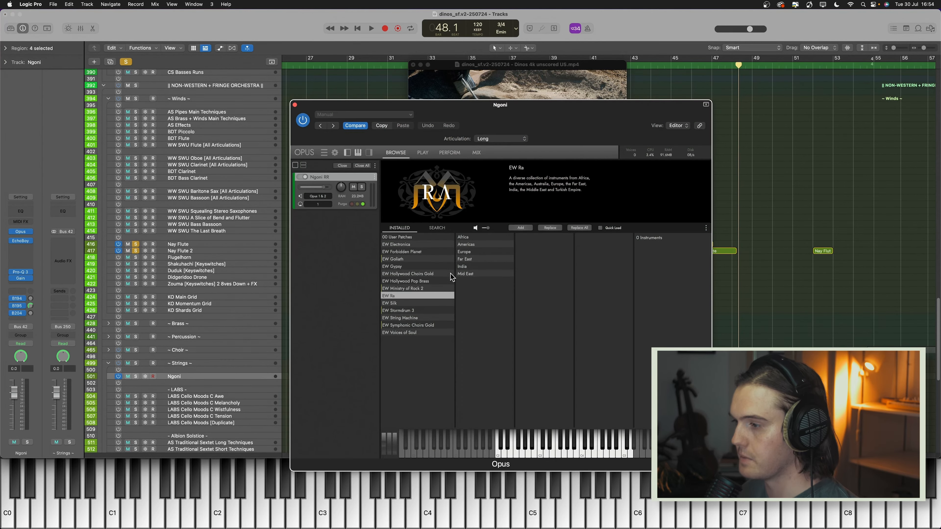
click(295, 105)
Step: Solo the Ngoni track and play its part from about bar 38 to bar 42
key(s)
click(637, 64)
drag(624, 69, 530, 68)
key(space)
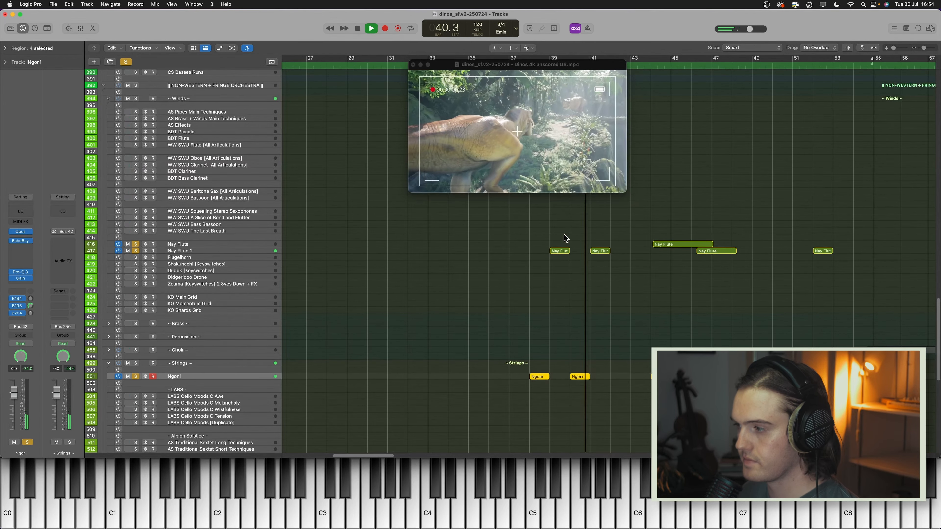
key(space)
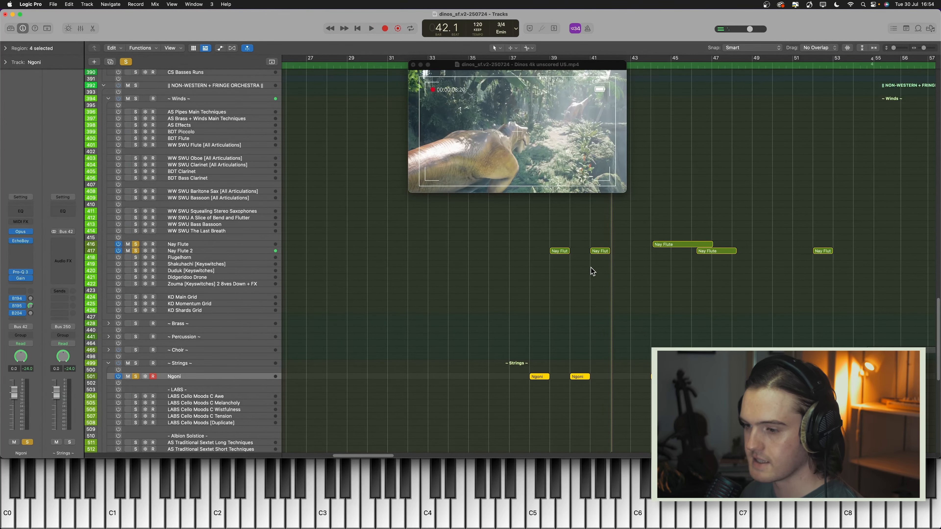
Step: Move the film window clear of the arrangement, clear the solos and reduce the track heights around the standard orchestra stacks
drag(561, 132, 838, 95)
scroll(592, 224, up, 10)
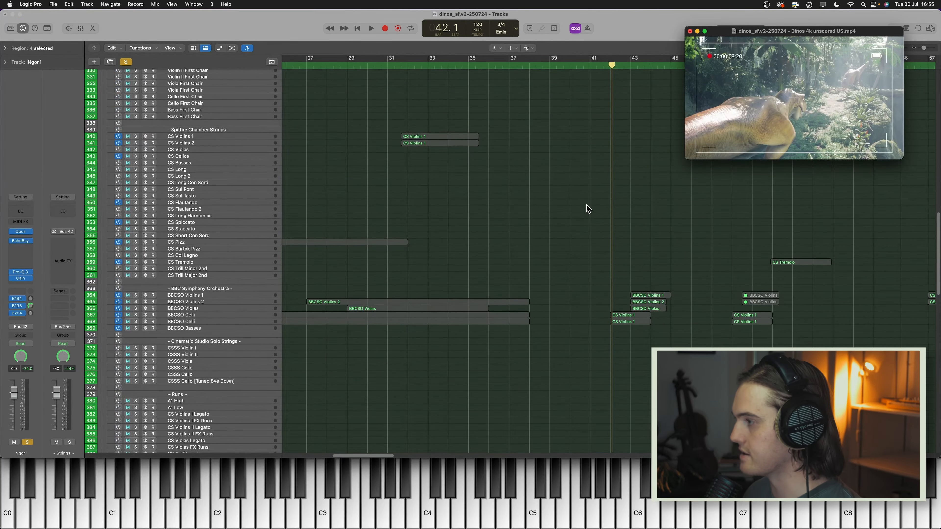
scroll(586, 205, up, 15)
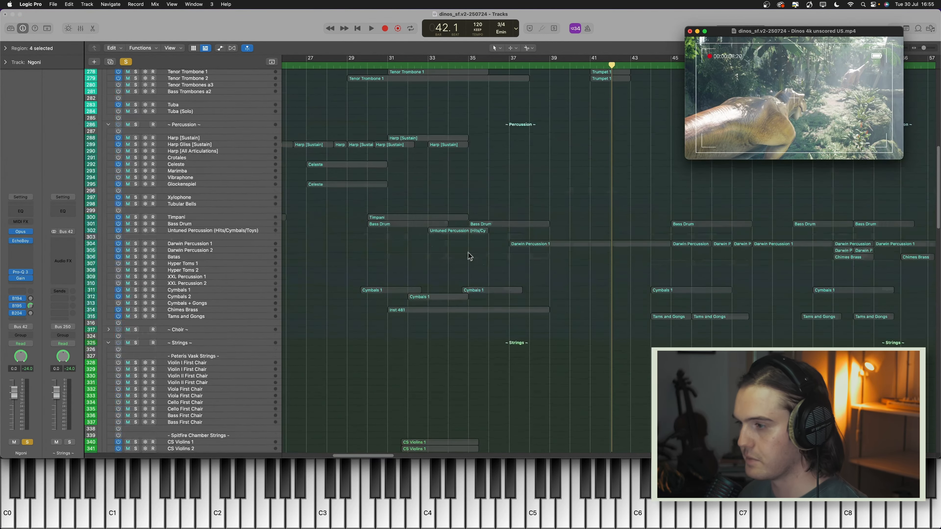
key(super+Up)
key(super+Up)
key(super+Up)
key(super+Up)
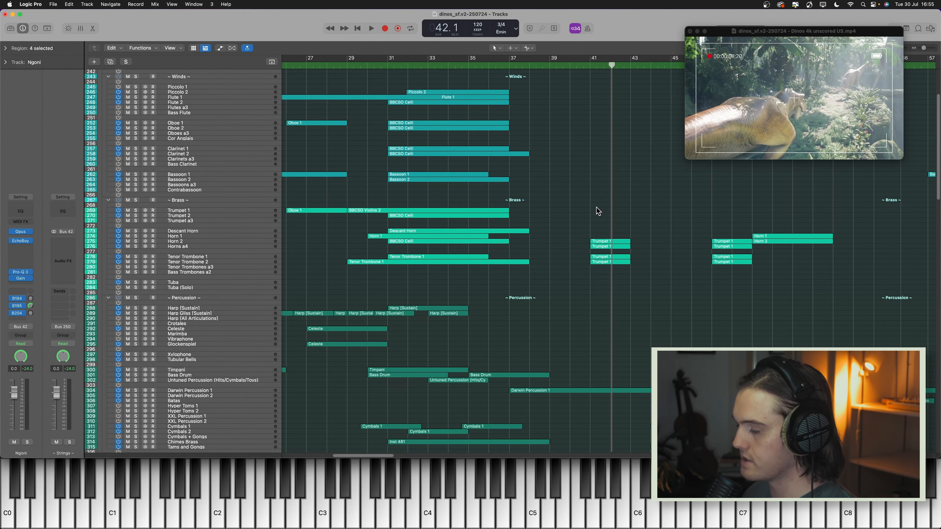
Step: Play the full arrangement from bar 36 to bar 44, following it from the brass and percussion down to the non-western tracks
scroll(643, 237, down, 3)
drag(549, 65, 501, 66)
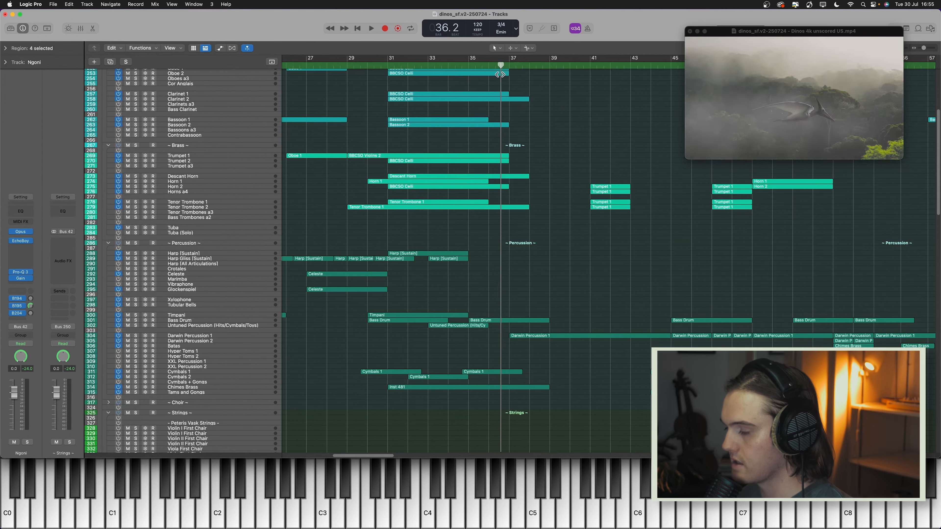
key(space)
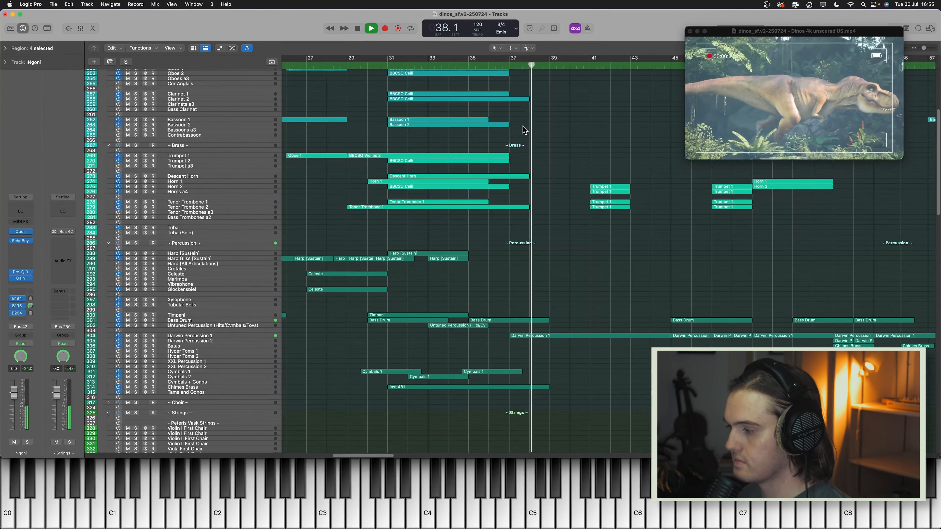
scroll(552, 174, down, 15)
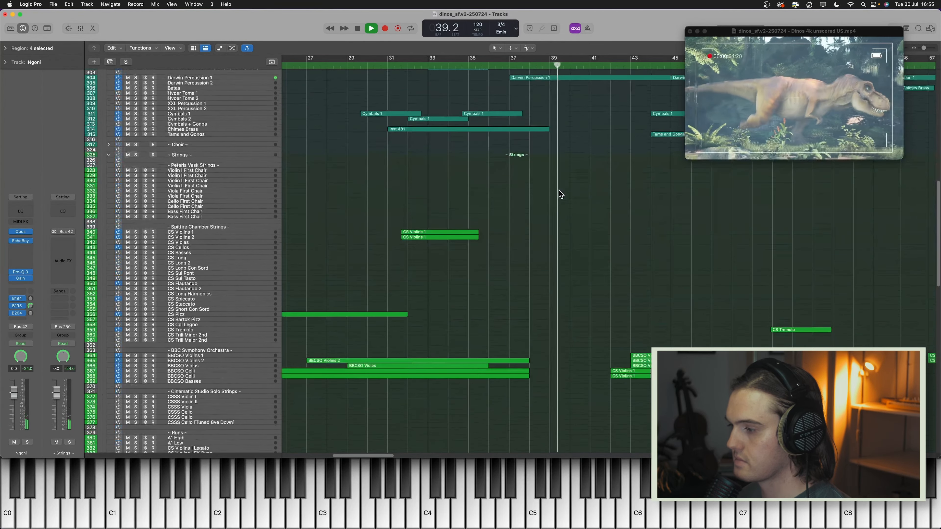
scroll(560, 194, down, 4)
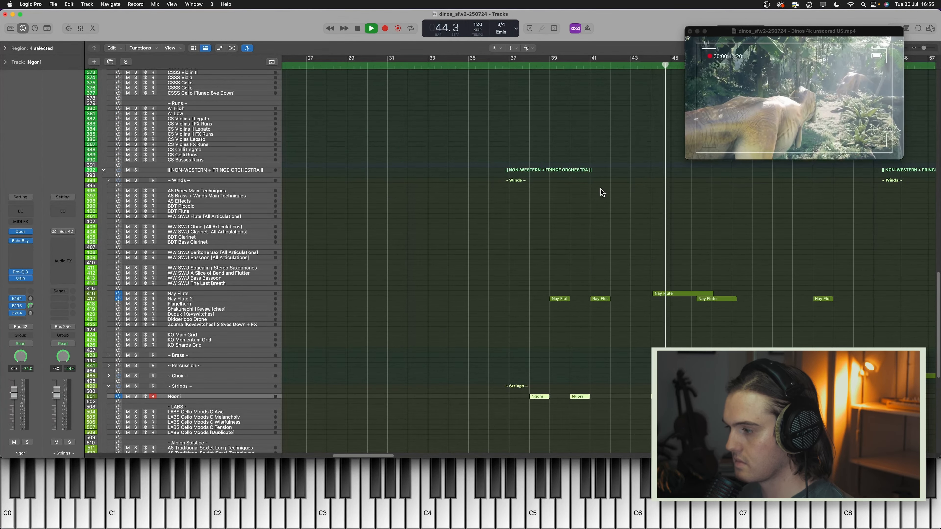
key(space)
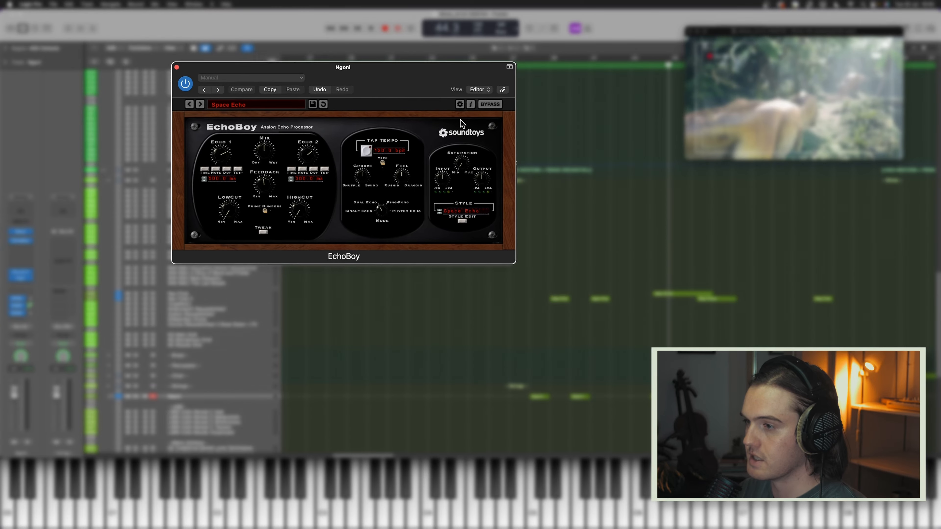
Step: Close the EchoBoy window and audition the soloed Ngoni twice from about bar 38, comparing it with EchoBoy bypassed and enabled
click(197, 81)
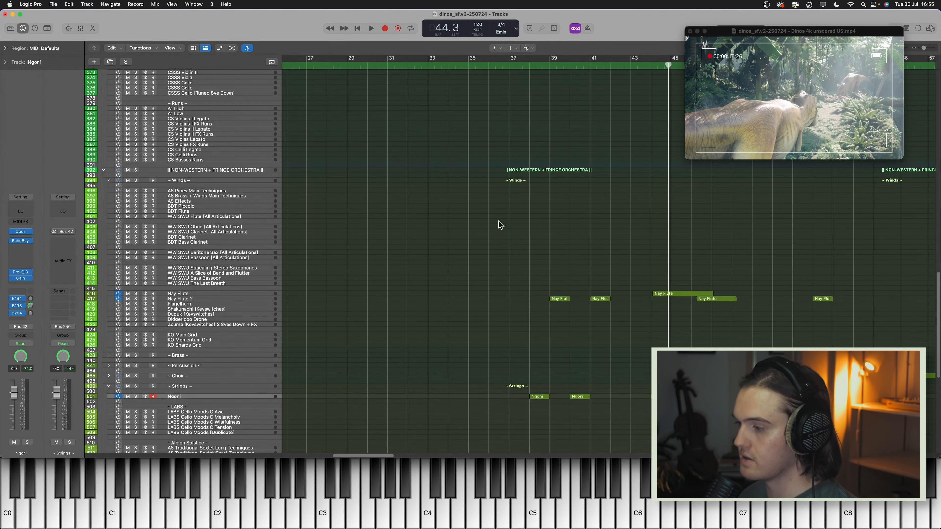
drag(549, 65, 529, 65)
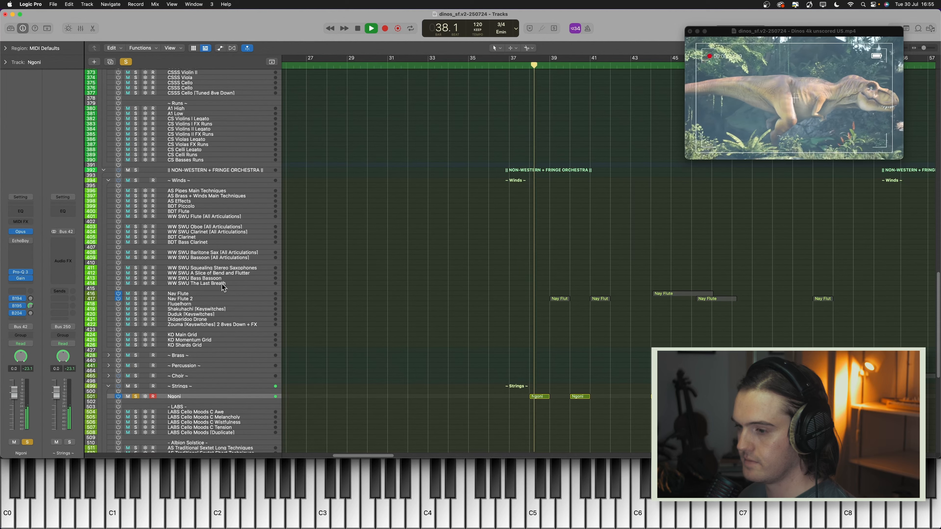
key(space)
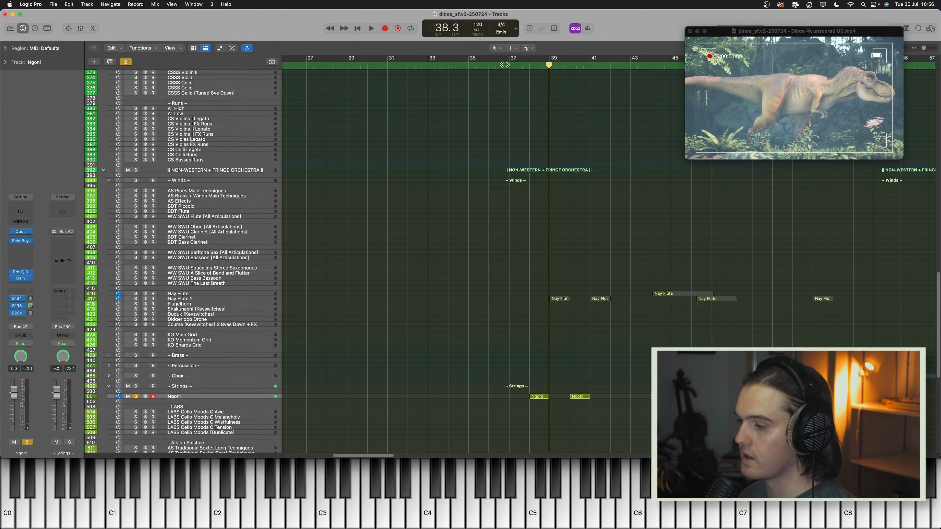
key(space)
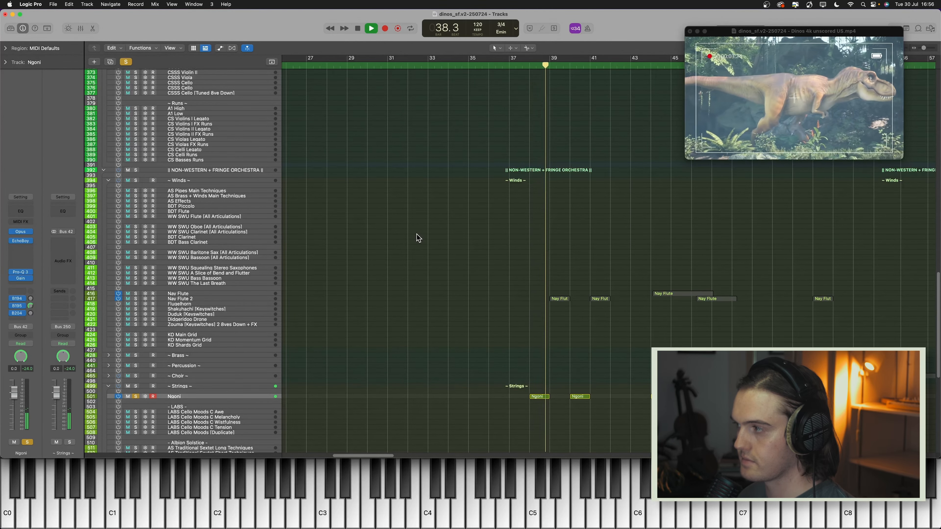
key(space)
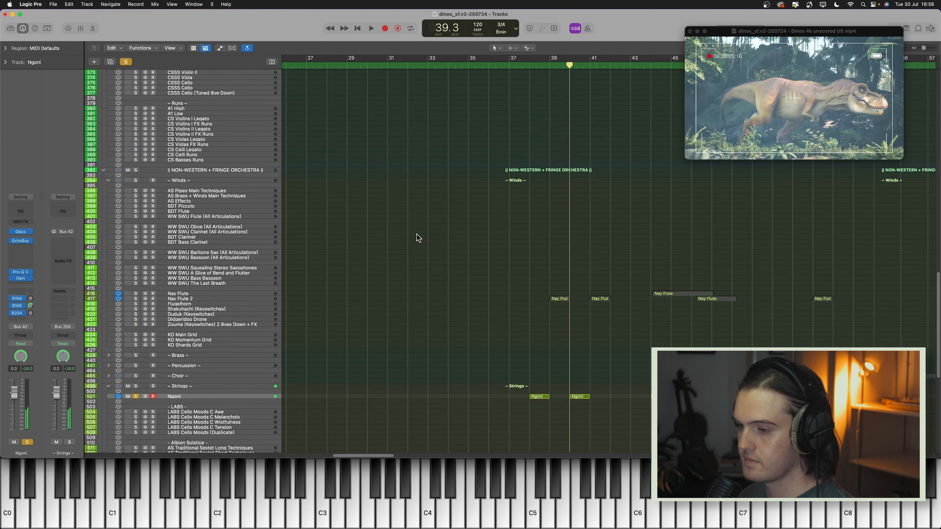
Step: Unsolo the Ngoni and play the full arrangement from bar 39 to bar 49, following the brass, percussion and string tracks
key(s)
scroll(422, 225, up, 15)
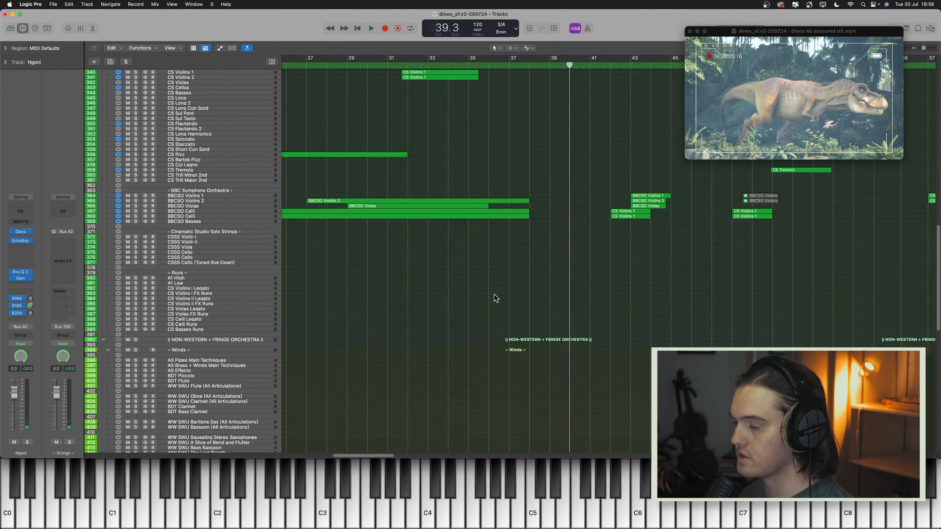
scroll(496, 301, up, 15)
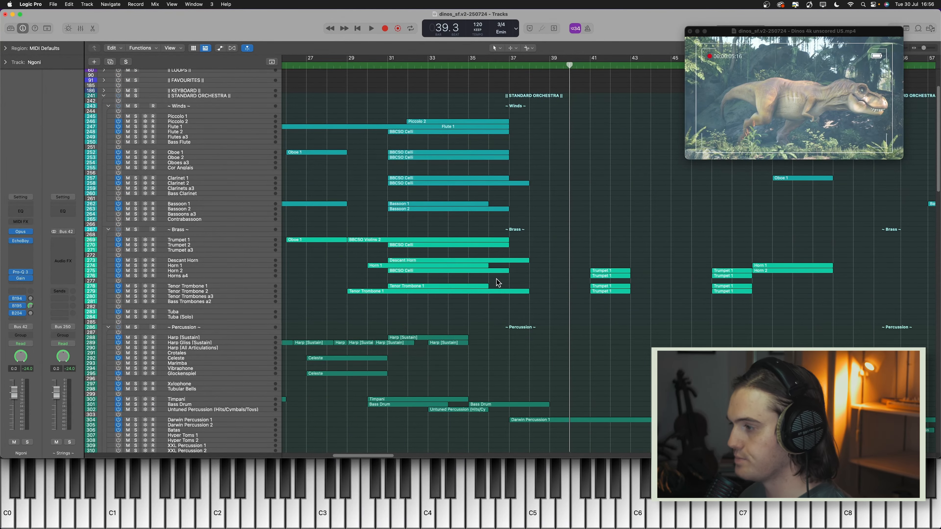
scroll(496, 279, up, 1)
key(space)
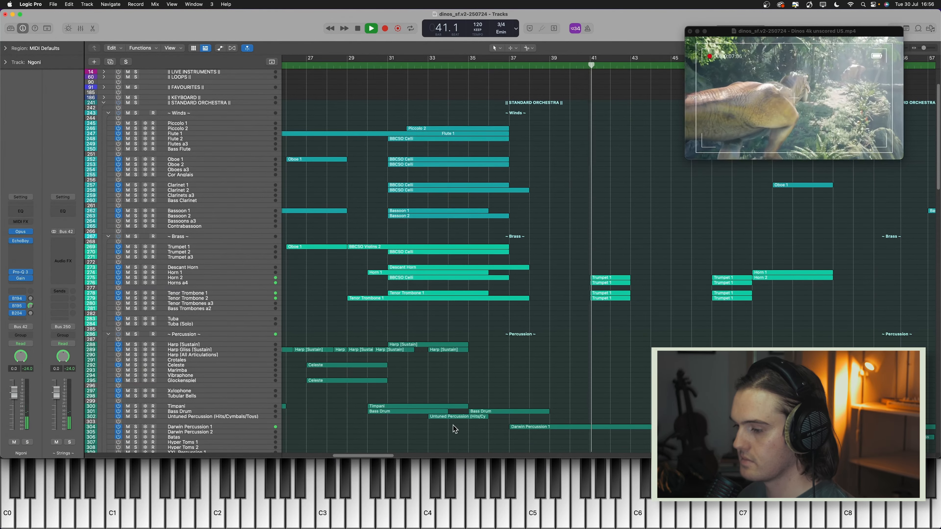
scroll(570, 339, down, 5)
scroll(569, 339, down, 4)
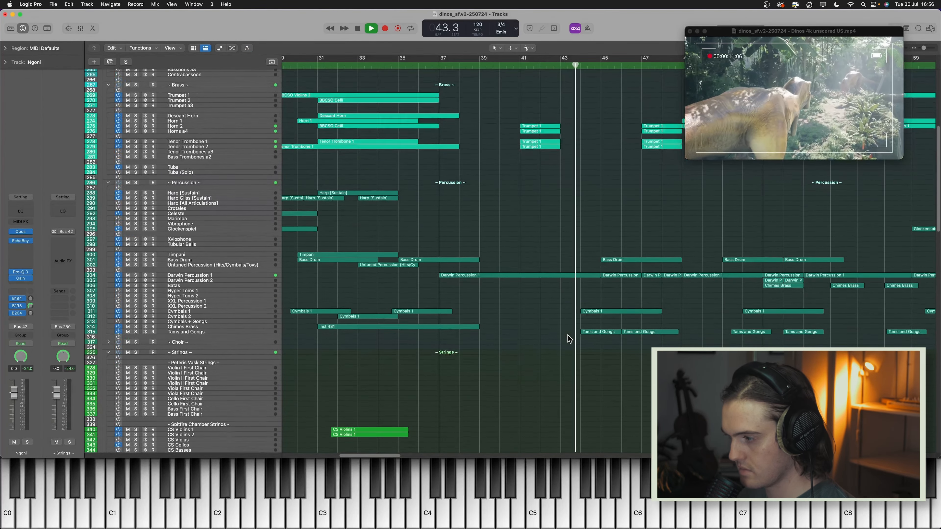
scroll(567, 335, down, 3)
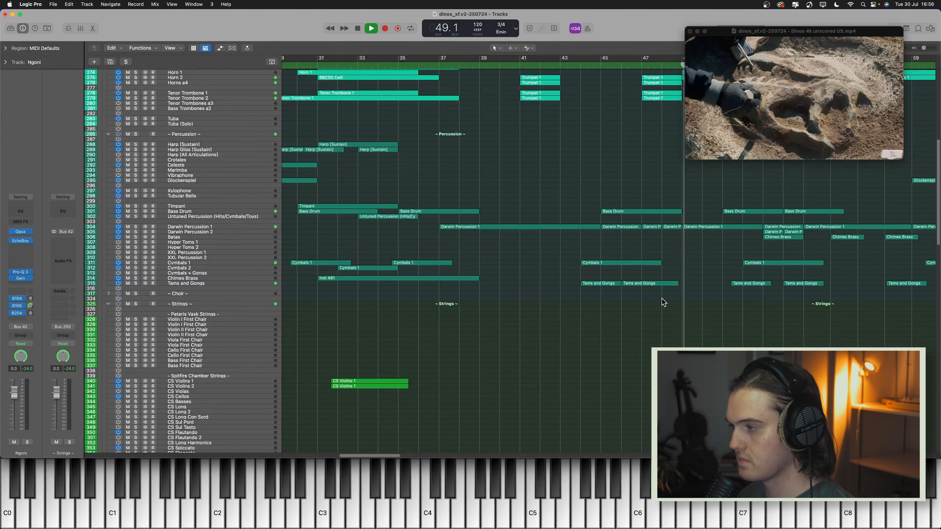
key(space)
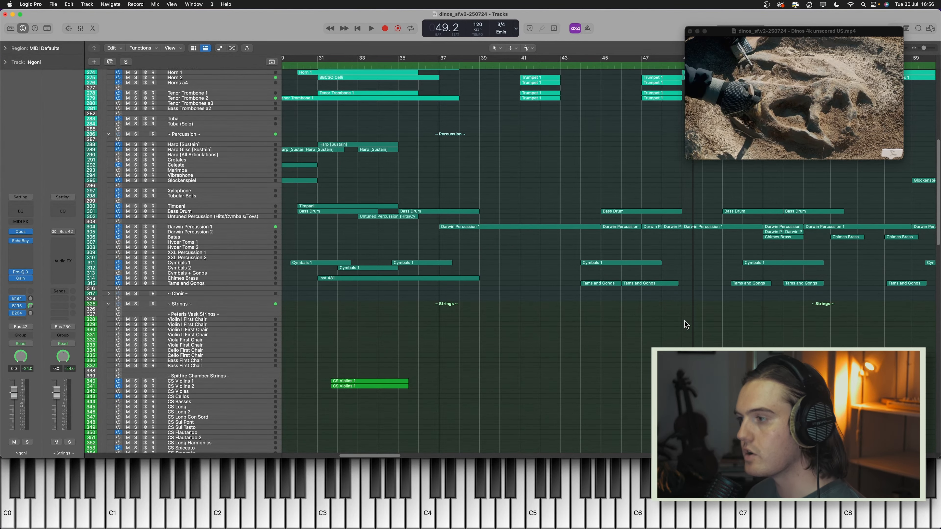
Step: Open the Horn 2 track's Trumpet 1 region at bar 41 in the Piano Roll and zoom in on its notes
double_click(521, 77)
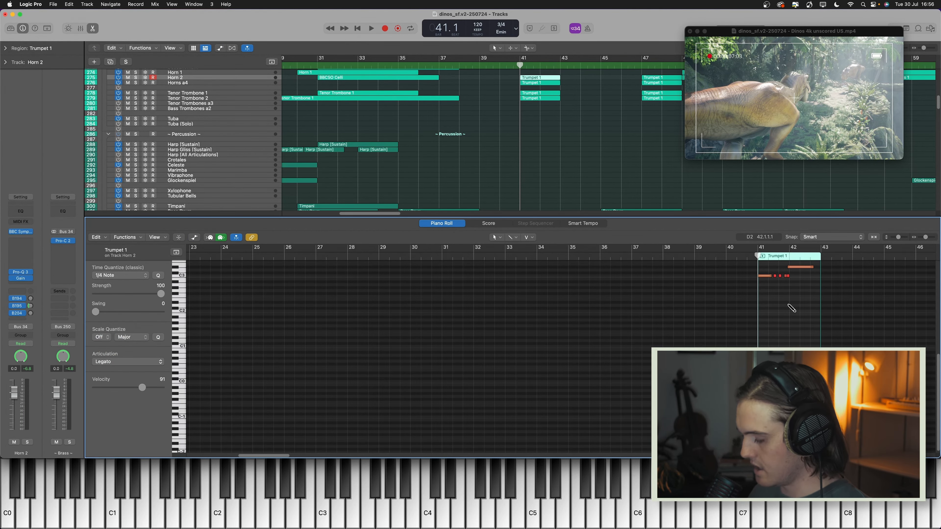
key(z)
drag(487, 351, 421, 329)
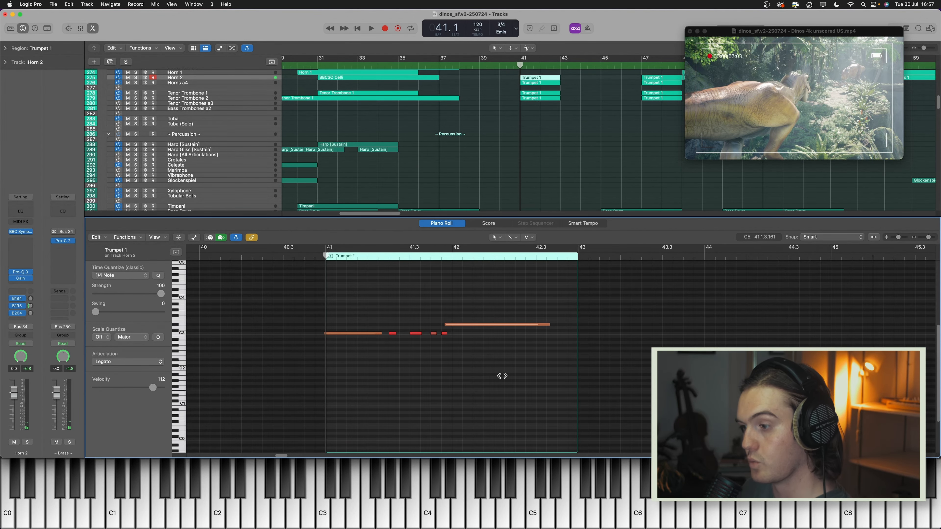
scroll(563, 124, up, 1)
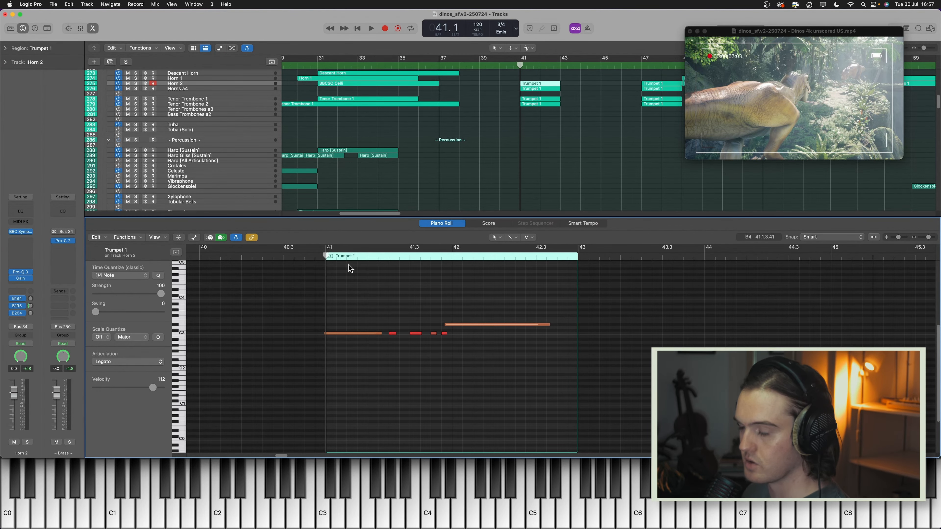
Step: View the articulation choices for the region's first long note and select the four short notes to check their articulation
click(148, 362)
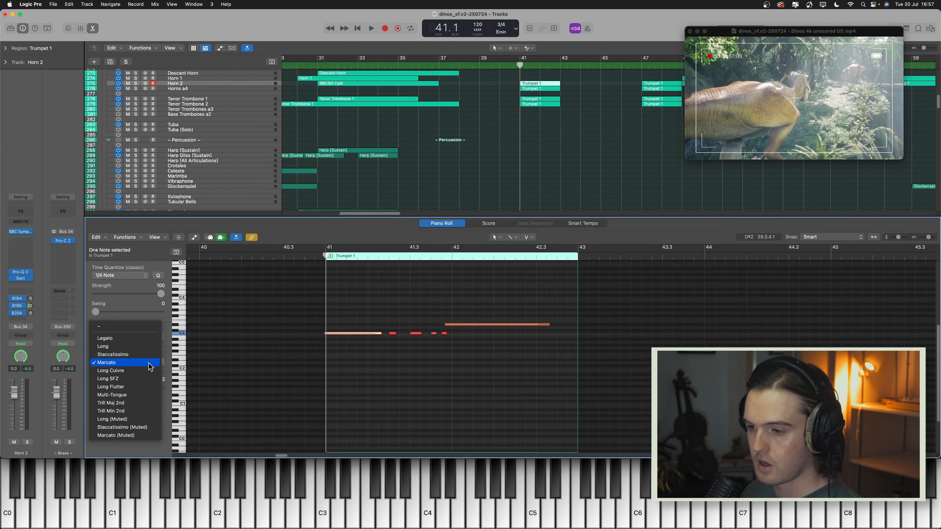
click(476, 372)
drag(531, 370, 389, 332)
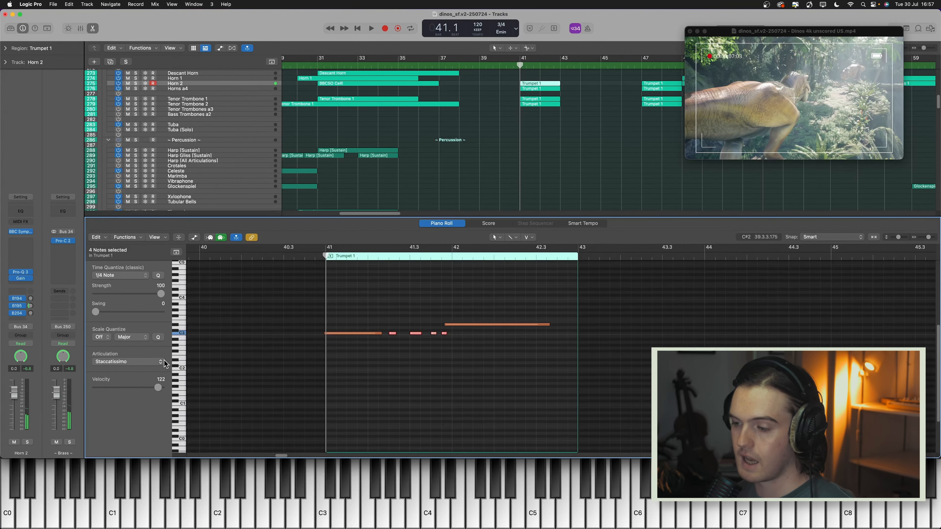
Step: Solo Horn 2, audition its Trumpet 1 region from bar 41 to the end of bar 42, and unsolo the track
click(318, 257)
key(s)
key(space)
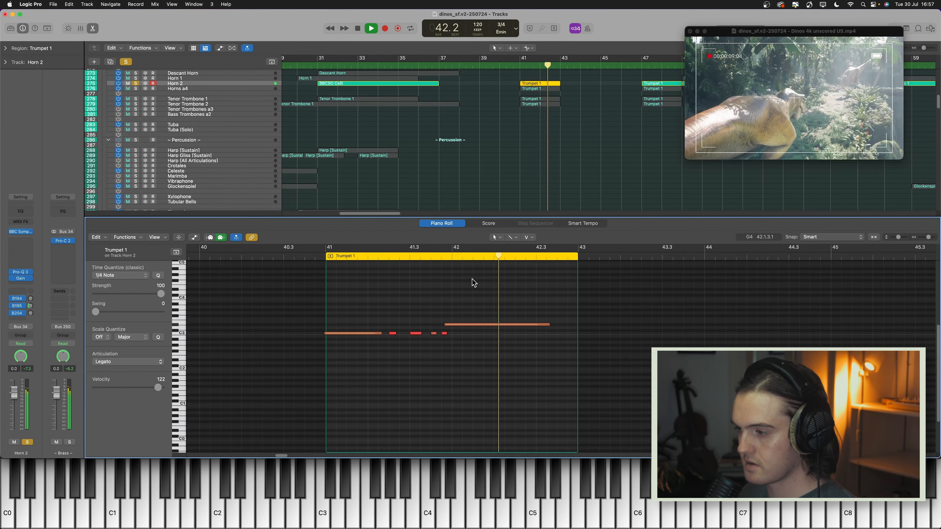
key(space)
key(s)
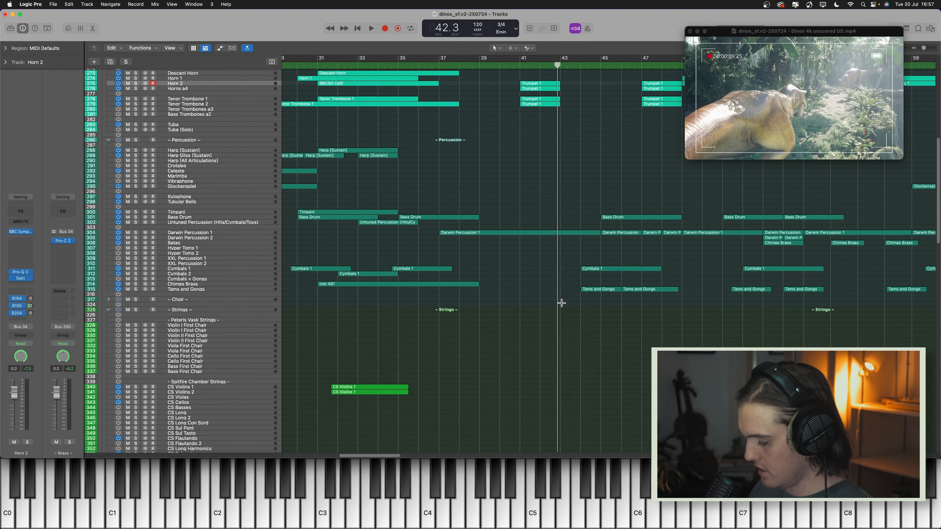
Step: Enlarge the track rows in the arrangement and select the Tams and Gongs percussion track
key(super+Down)
key(super+Down)
key(super+Down)
key(super+Down)
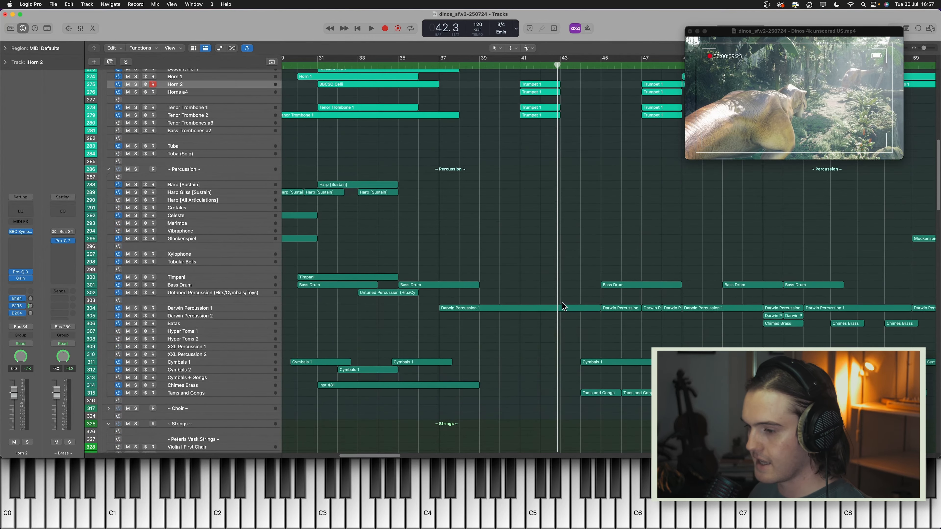
click(240, 393)
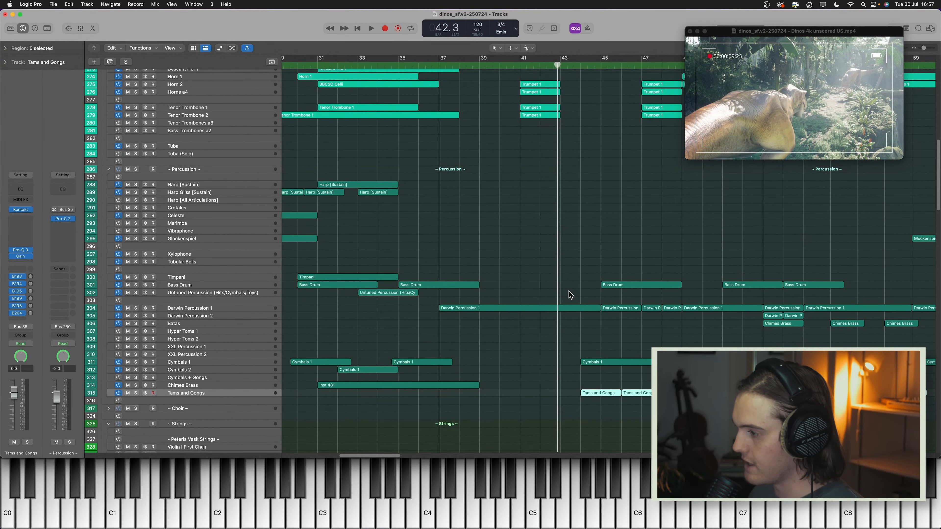
Step: Play the full arrangement from the end of bar 42 to bar 52 and review the percussion, brass and woodwind tracks
scroll(569, 291, up, 5)
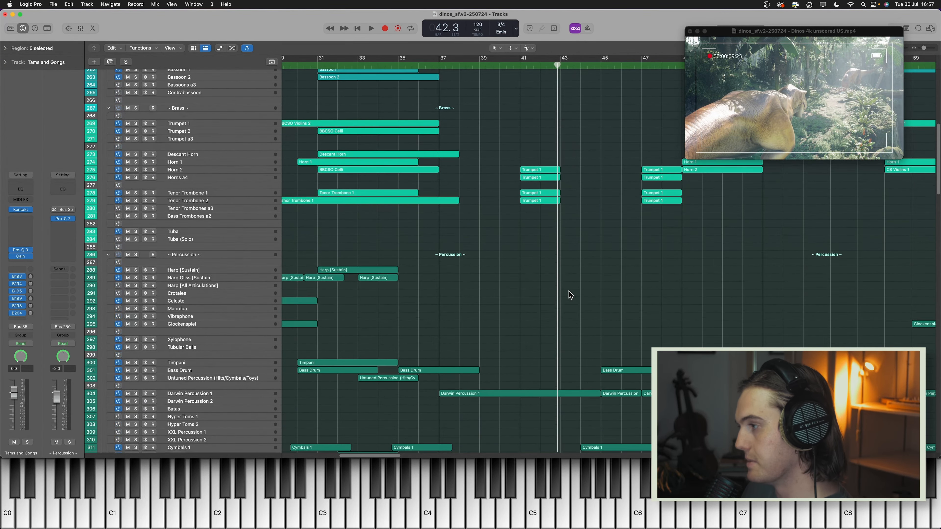
key(space)
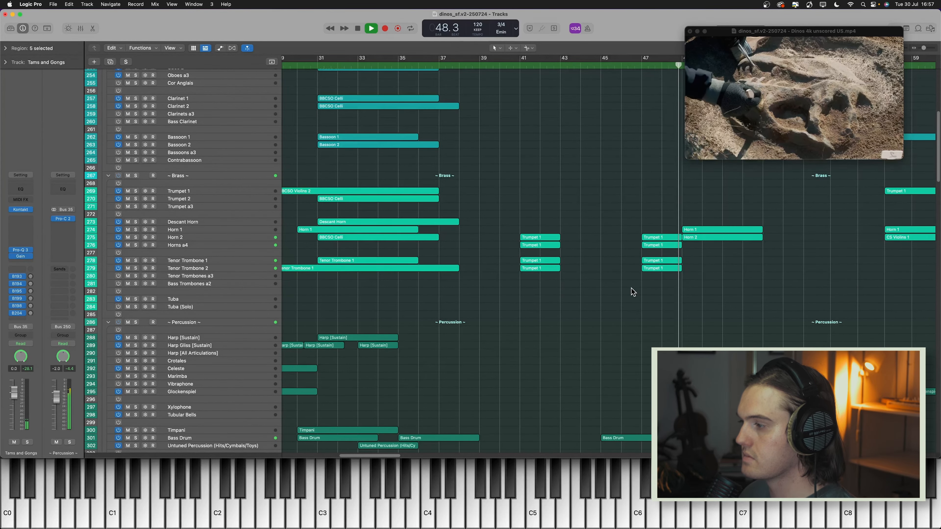
scroll(631, 288, down, 1)
scroll(631, 289, down, 5)
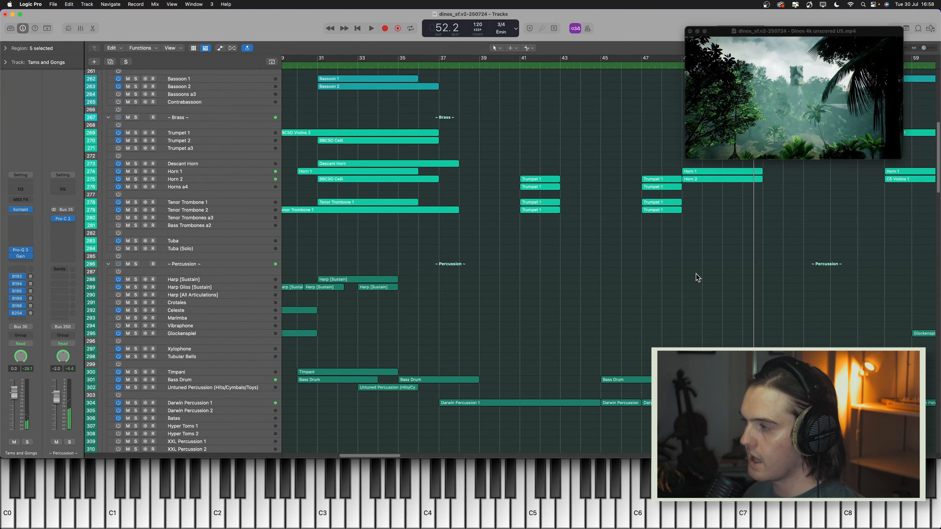
scroll(698, 277, up, 15)
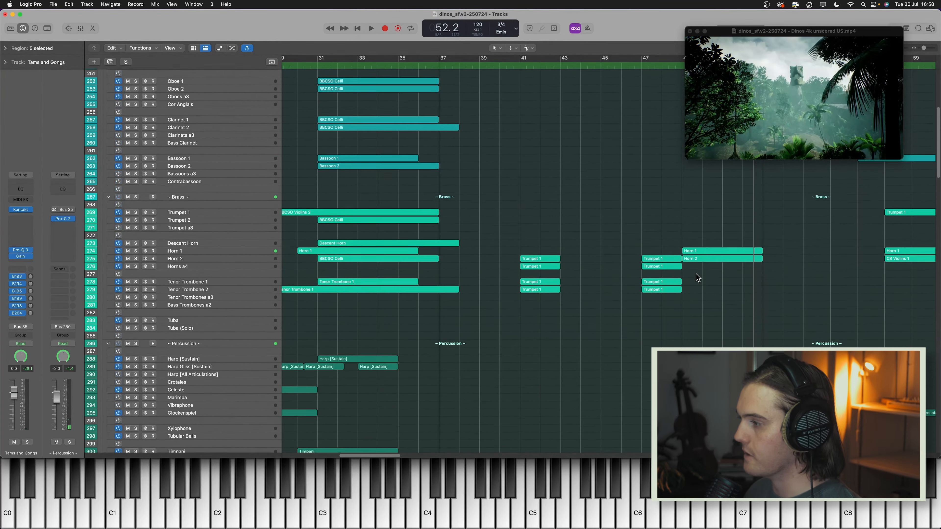
scroll(729, 320, up, 2)
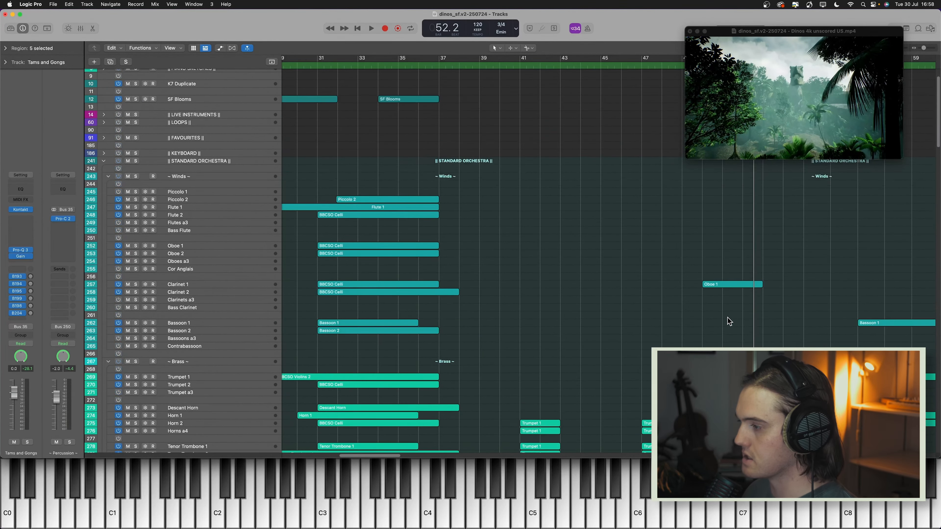
scroll(723, 321, down, 4)
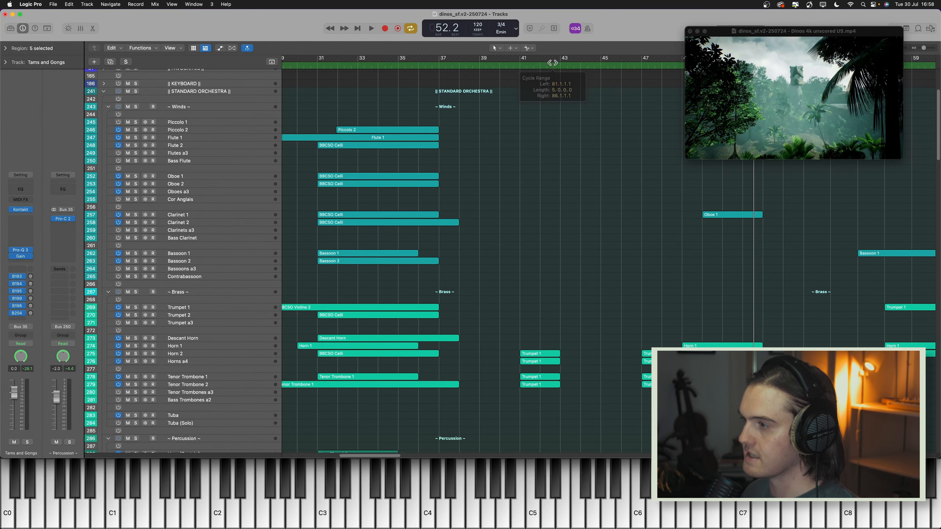
Step: Scrub the playhead through the passage from bar 38 to bar 53 to review the changing scenes in the picture
drag(534, 65, 472, 82)
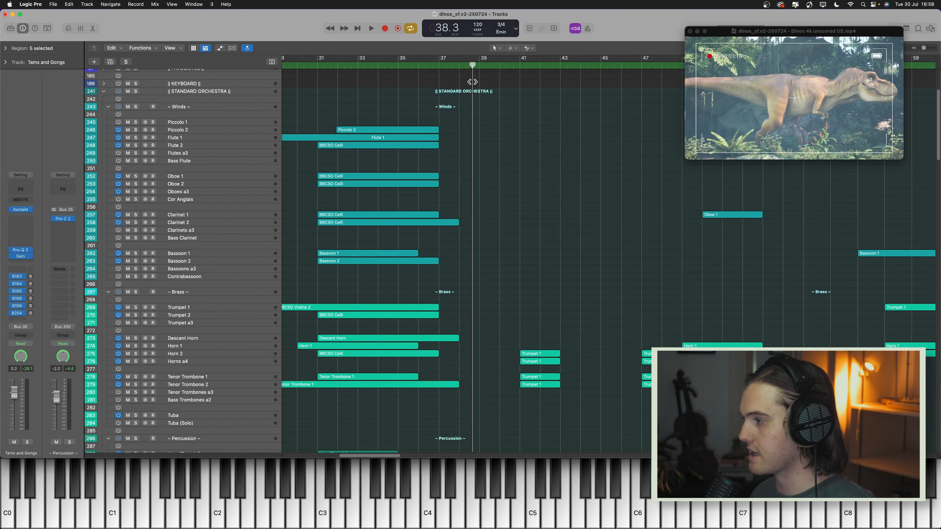
drag(472, 81, 675, 112)
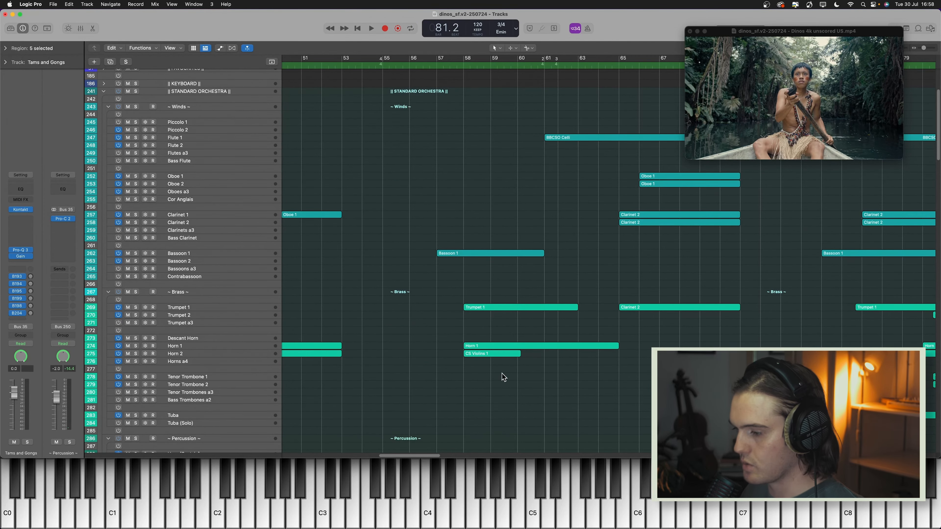
drag(423, 454, 392, 456)
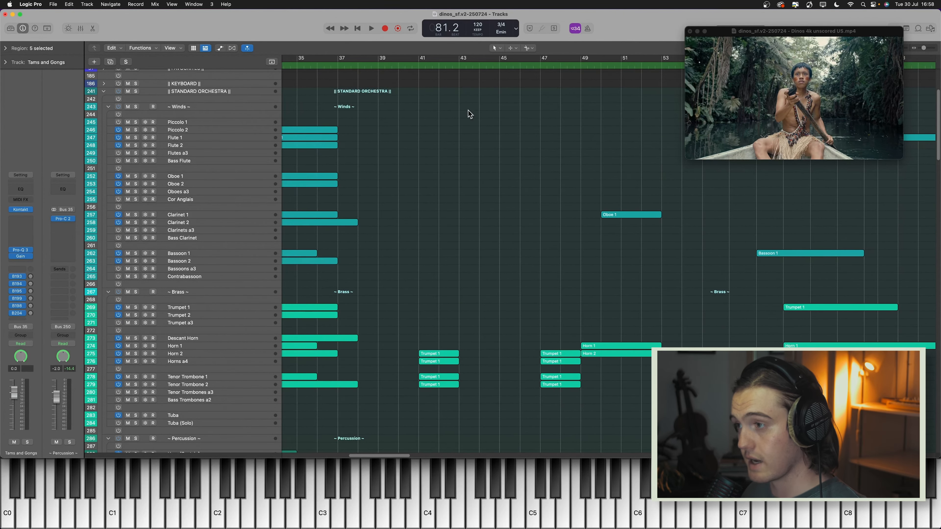
drag(497, 73, 669, 101)
Step: Expand the Choir folder above the Ngoni strings section and select its VOS Ah Legato track
scroll(693, 307, down, 10)
scroll(681, 302, down, 5)
scroll(696, 240, up, 4)
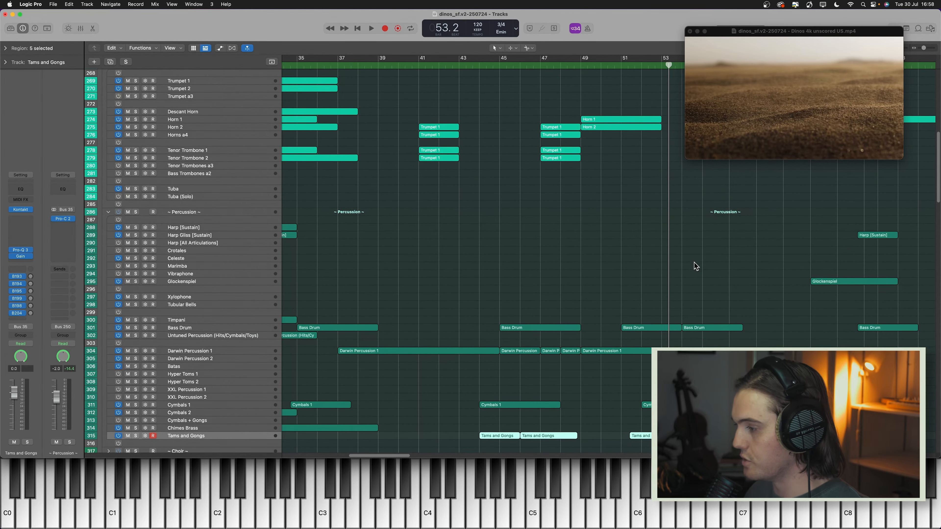
scroll(696, 266, down, 10)
scroll(697, 295, down, 20)
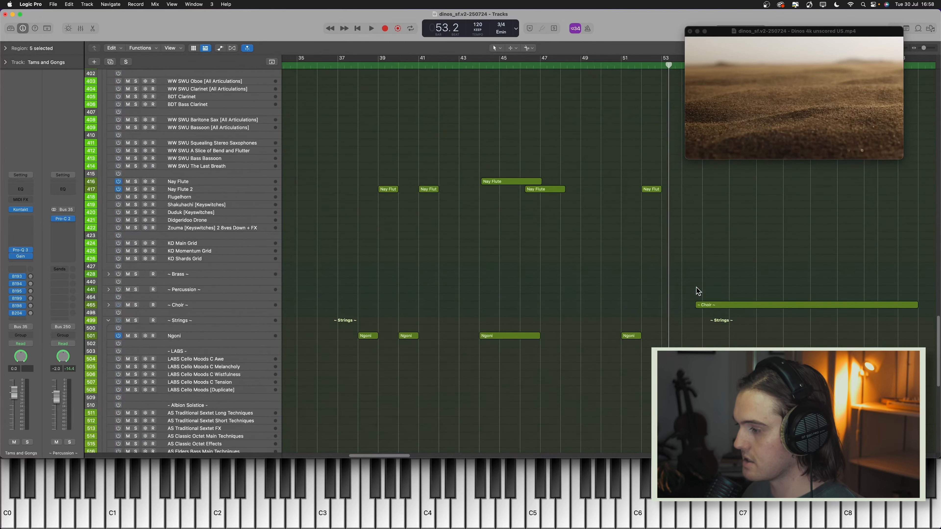
click(186, 306)
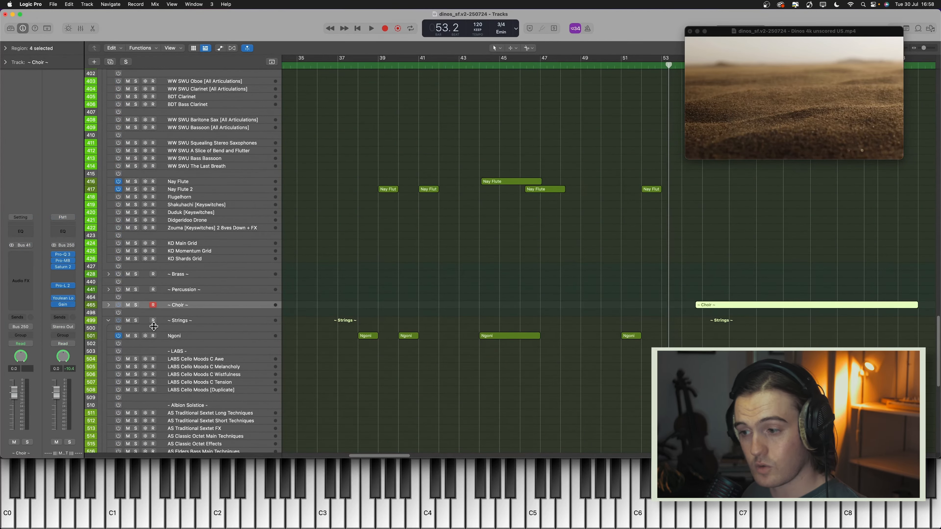
click(108, 305)
scroll(591, 313, down, 5)
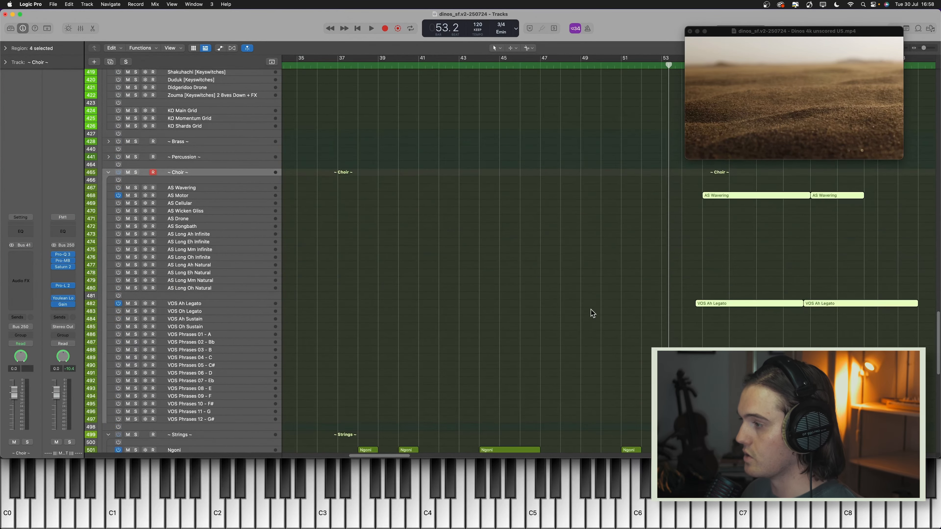
click(212, 304)
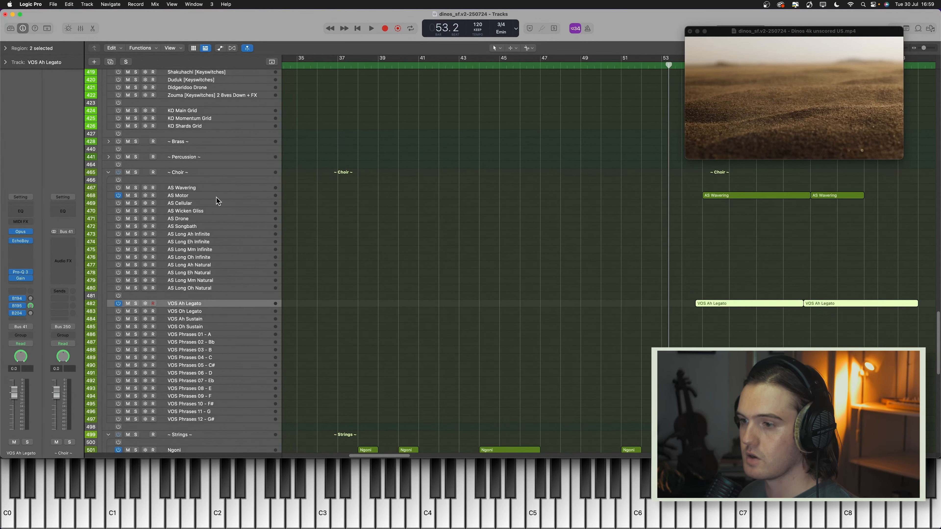
Step: Solo the AS Motor choir track, audition its AS Wavering regions up to bar 59, and look at the first region's notes
drag(339, 197, 348, 195)
click(244, 196)
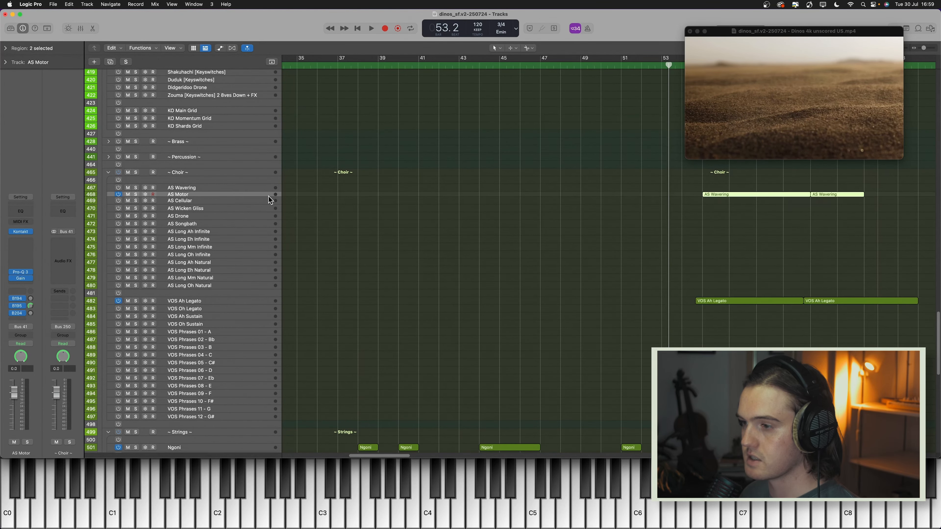
drag(269, 196, 270, 197)
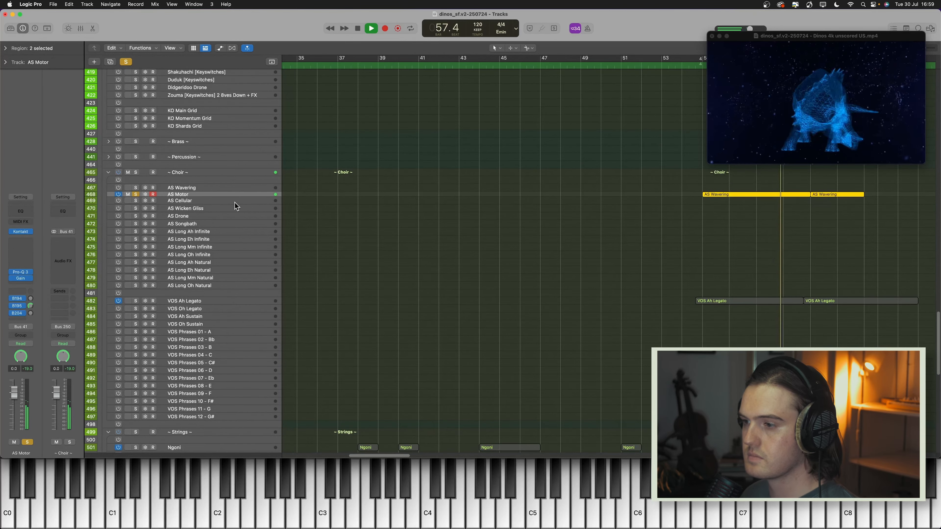
drag(271, 200, 400, 216)
key(space)
double_click(725, 195)
key(p)
click(577, 282)
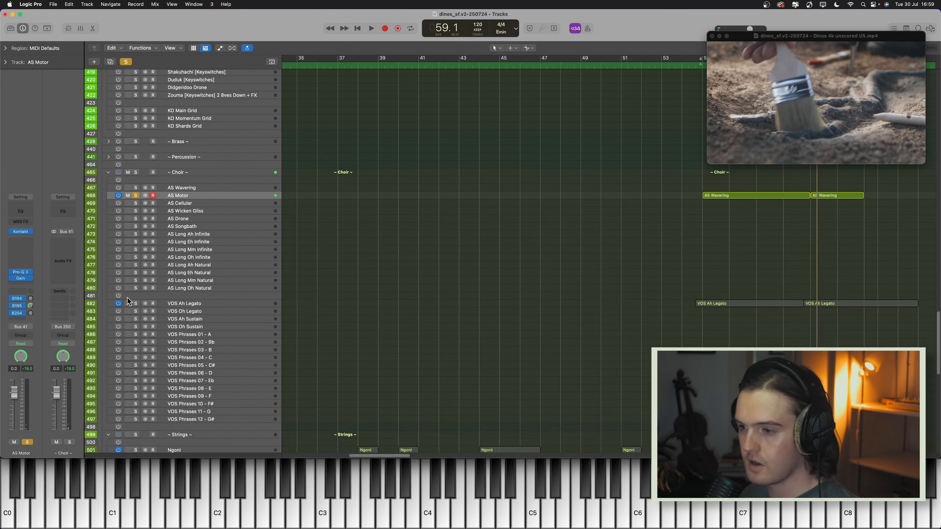
Step: Solo VOS Ah Legato as well, inspect its Opus instrument and EchoBoy delay presets, and close the plug-in window
click(171, 303)
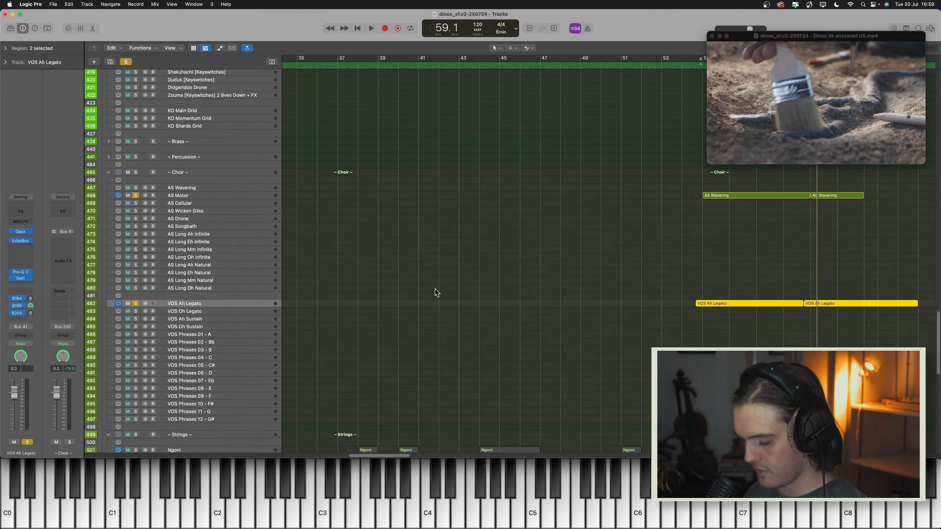
key(v)
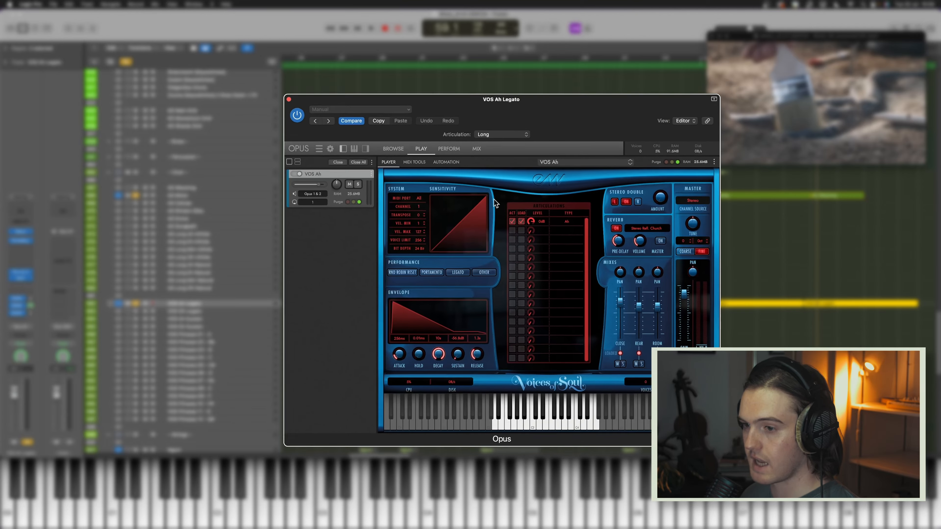
key(v)
click(357, 139)
mouse_move(364, 146)
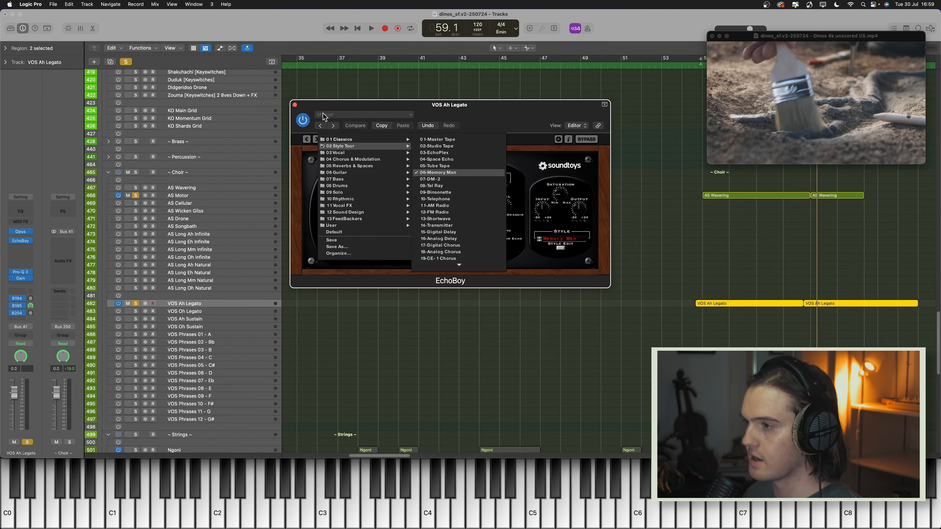
click(294, 105)
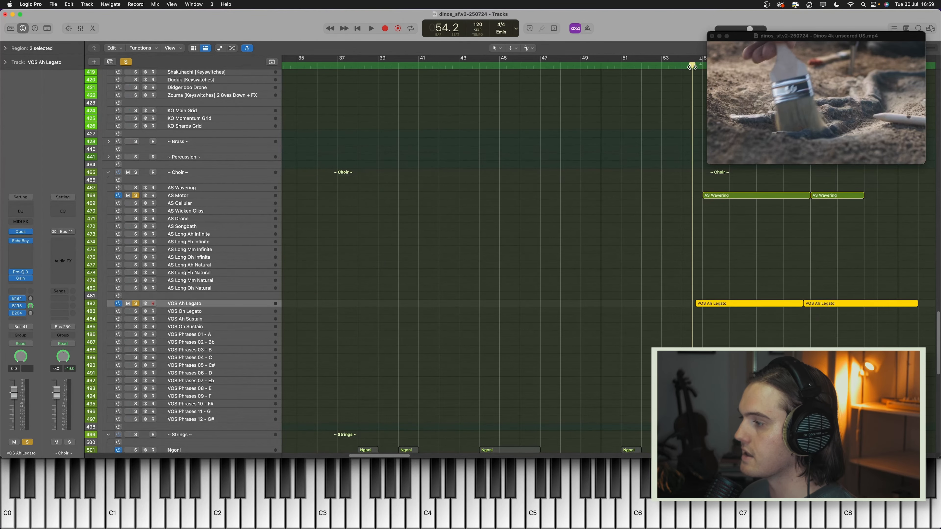
Step: Play the two soloed choir parts from bar 54 to bar 62 while reviewing the string tracks' regions
key(space)
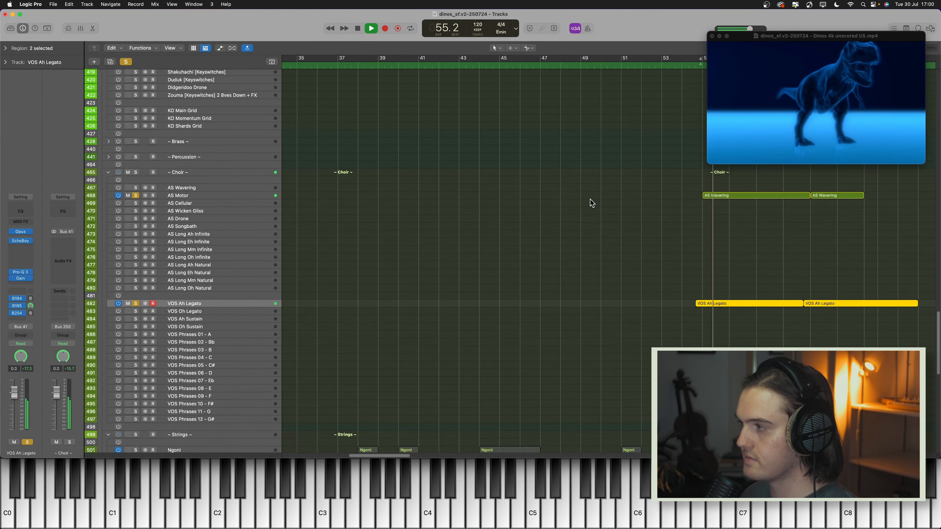
drag(397, 456, 421, 455)
scroll(572, 329, down, 10)
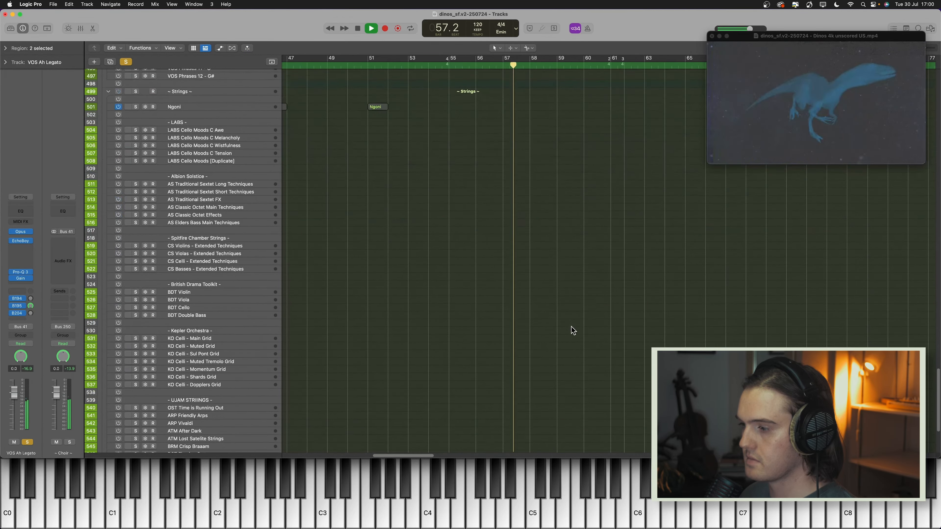
scroll(570, 330, up, 4)
scroll(570, 328, up, 12)
scroll(565, 319, up, 5)
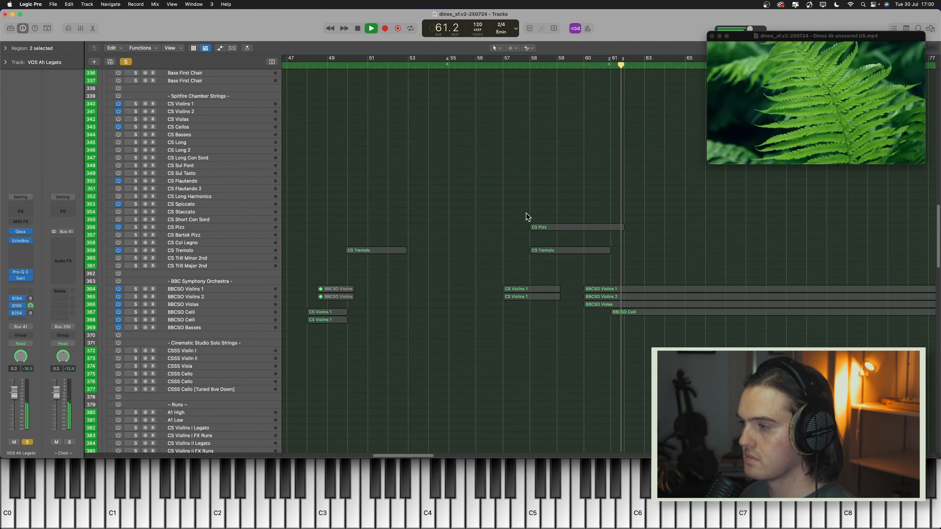
key(space)
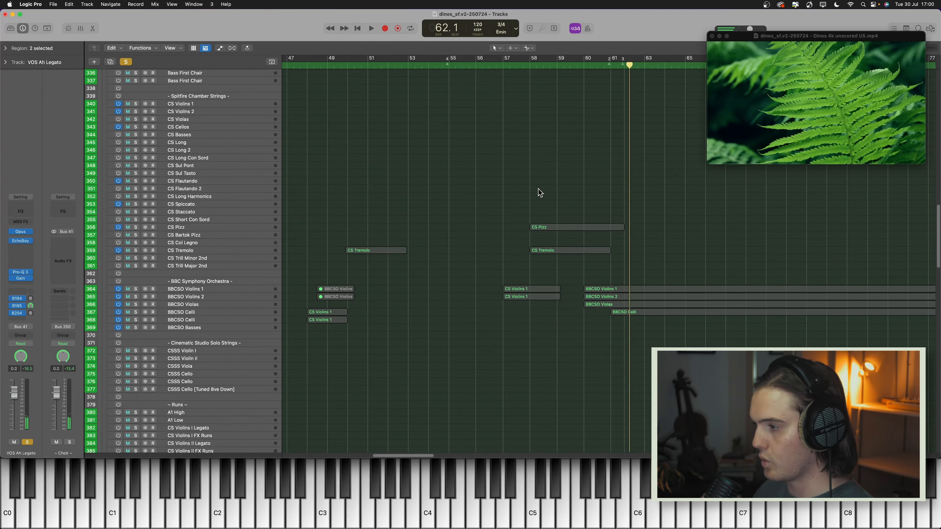
Step: Clear all solos and play the full arrangement from about bar 54 to bar 61, following the percussion tracks
scroll(521, 207, up, 3)
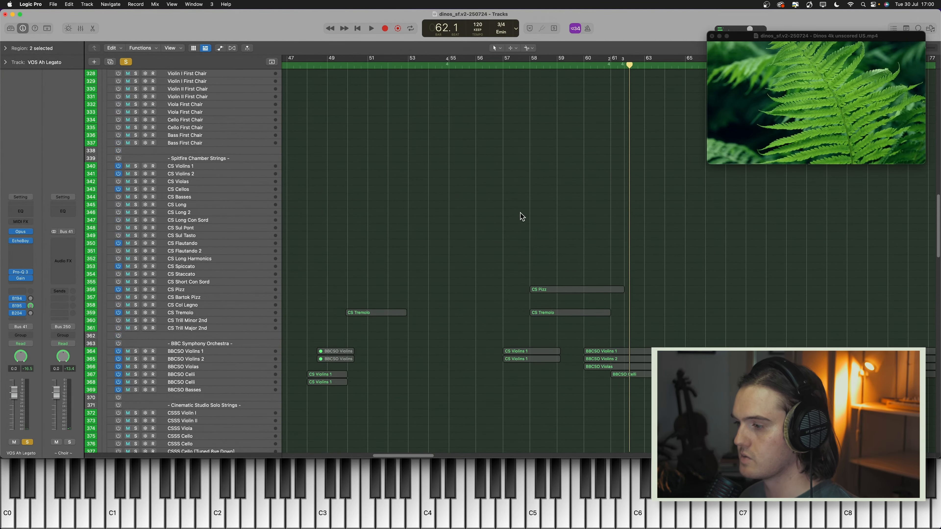
scroll(511, 235, up, 10)
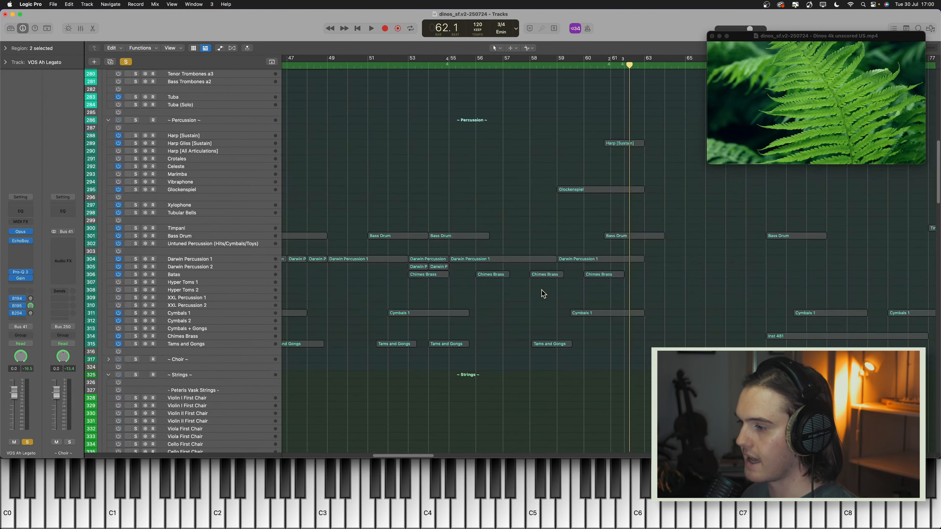
click(125, 62)
drag(493, 65, 428, 83)
key(space)
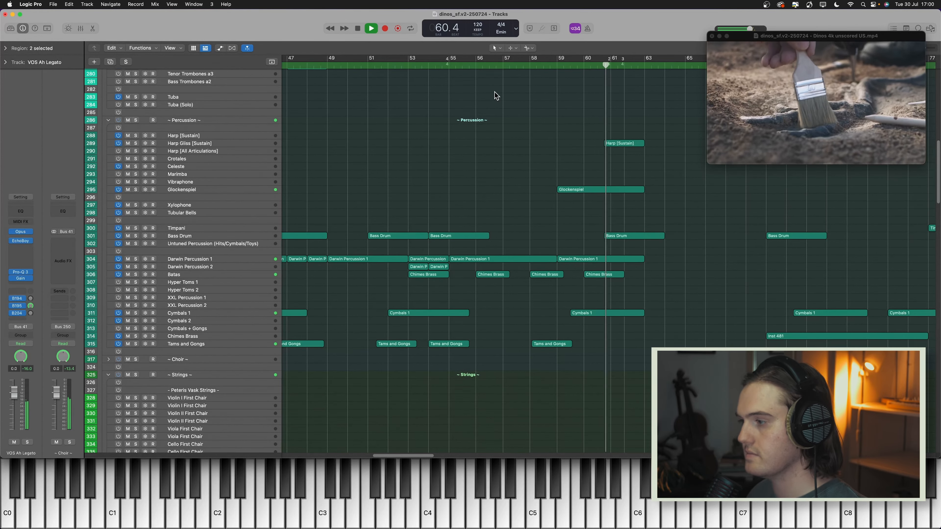
key(space)
Step: Scrub the picture from bar 56 to bar 62 and zoom the timeline out to view the brass and percussion regions
drag(610, 70, 475, 112)
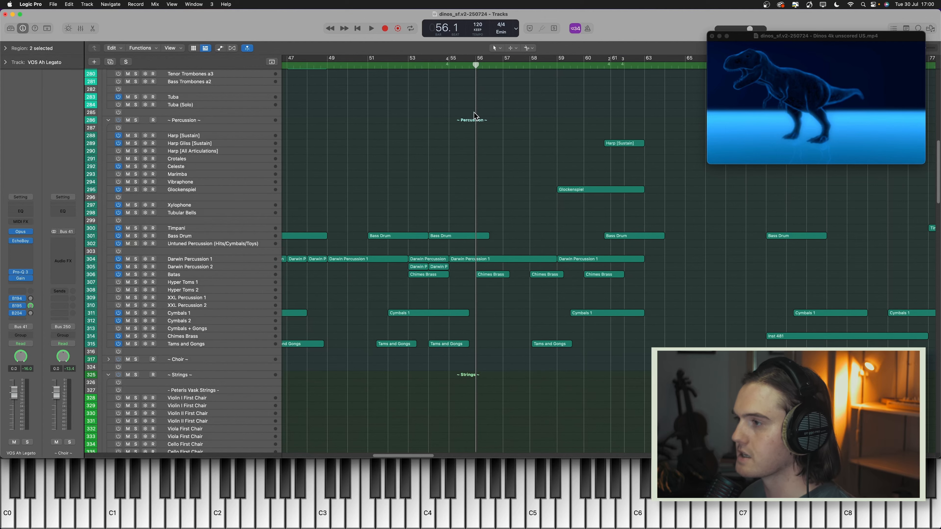
drag(469, 72, 623, 119)
scroll(600, 119, down, 5)
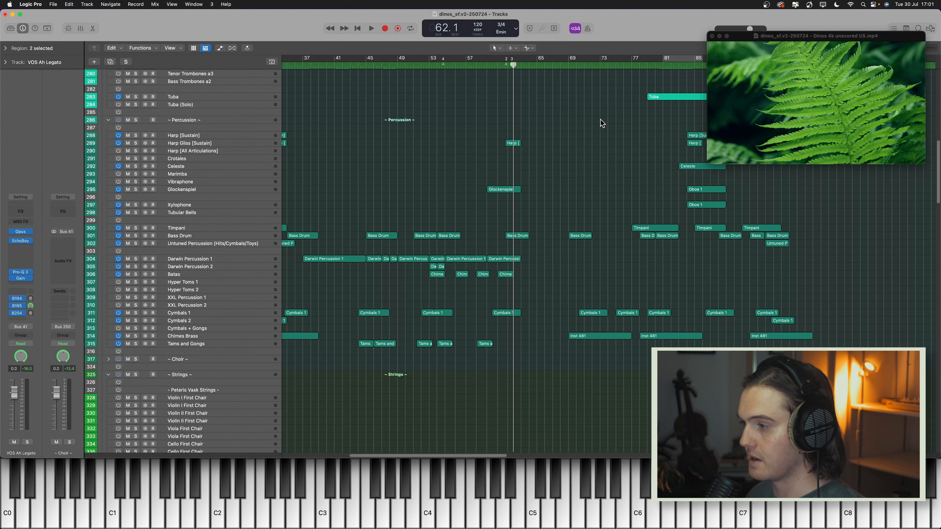
scroll(550, 178, up, 3)
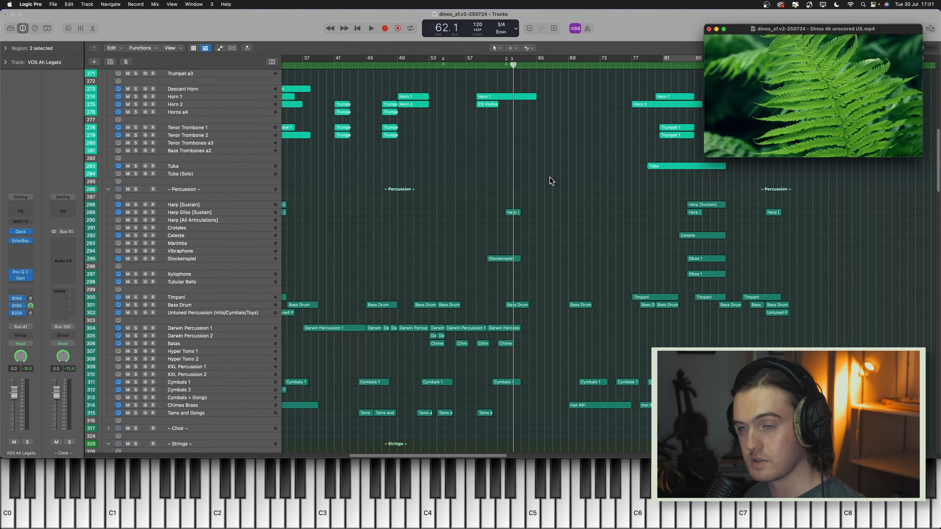
Step: Scrub the picture back to bar 58 and review the winds and brass regions around it
scroll(551, 180, up, 5)
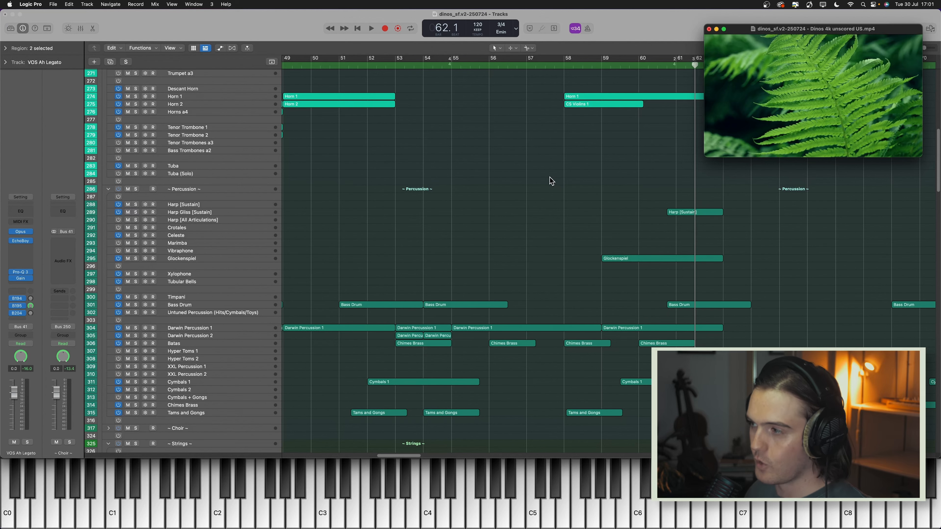
drag(777, 53, 779, 49)
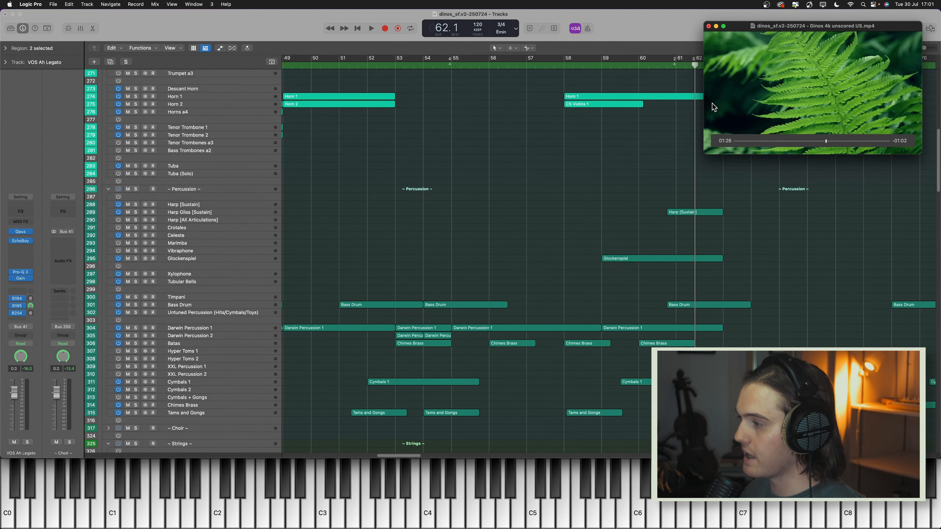
scroll(632, 165, up, 3)
scroll(611, 133, up, 1)
drag(604, 70, 563, 69)
scroll(699, 208, up, 10)
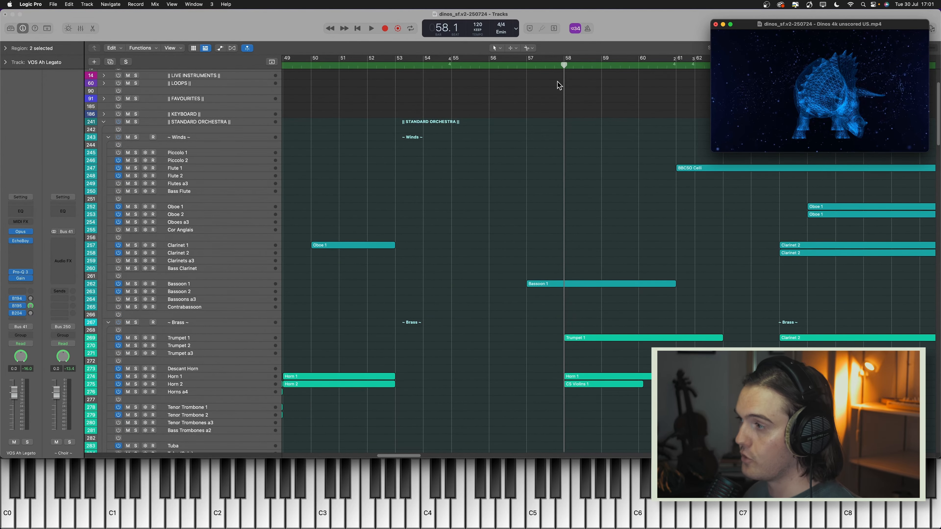
Step: Scrub the picture to the fern shot at bar 62, and play the lead-in from about bar 59 to bar 62
drag(566, 67, 693, 77)
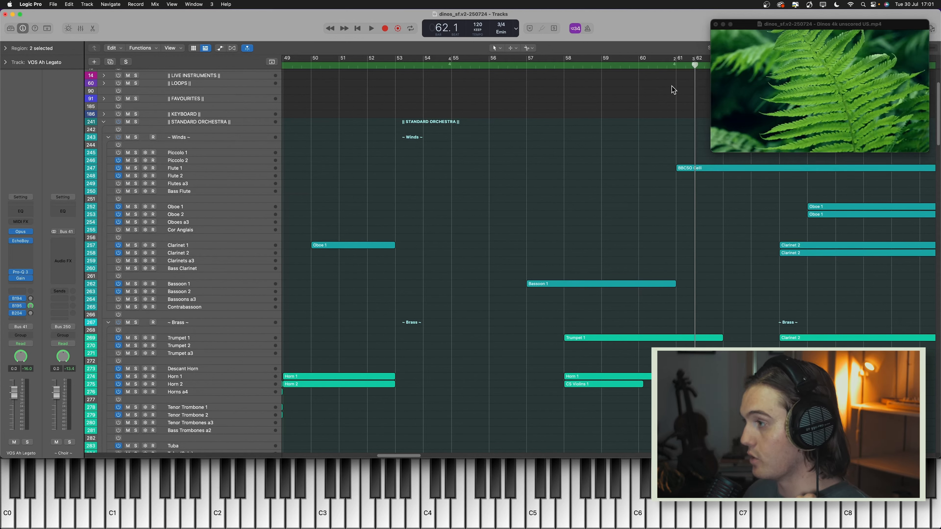
click(675, 67)
mouse_move(674, 66)
mouse_down()
mouse_move(692, 67)
mouse_move(628, 66)
mouse_move(695, 65)
mouse_up()
mouse_move(776, 64)
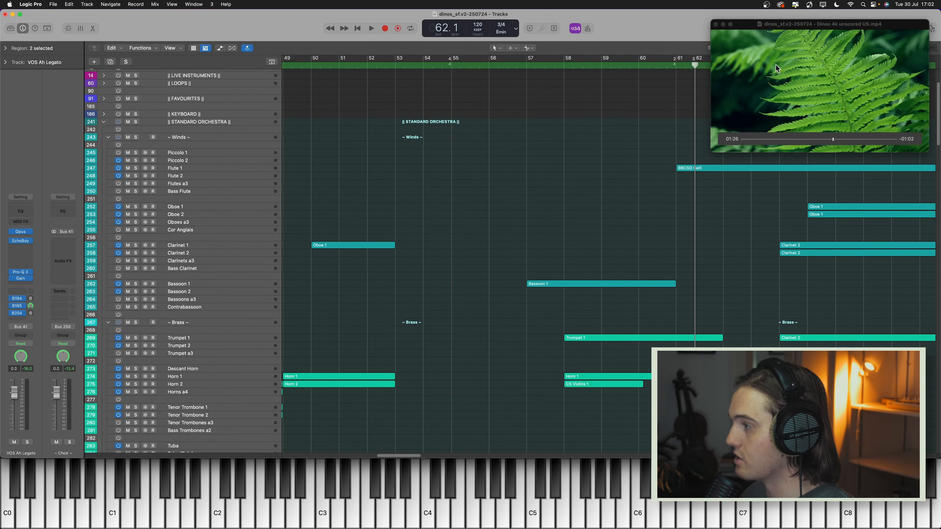
mouse_move(694, 66)
mouse_down()
mouse_move(674, 65)
mouse_move(696, 81)
mouse_move(609, 104)
mouse_move(612, 111)
mouse_up()
key(space)
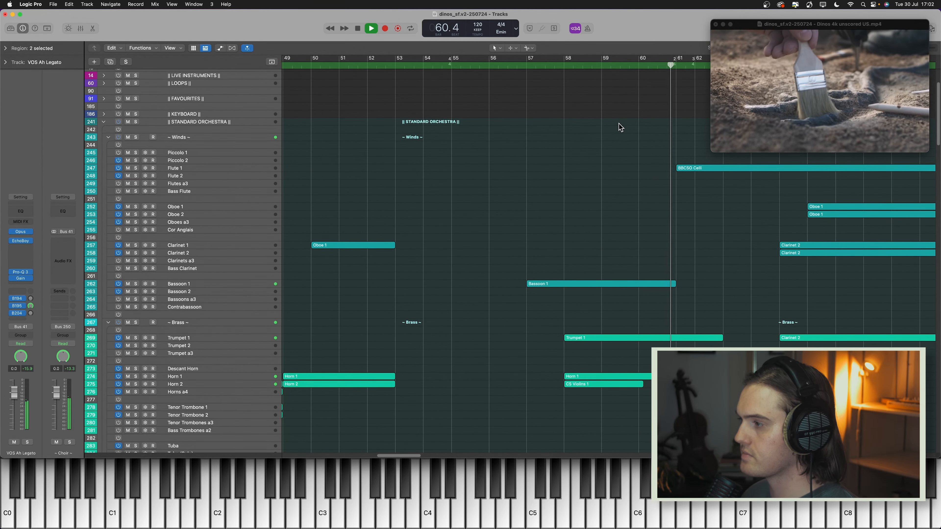
key(space)
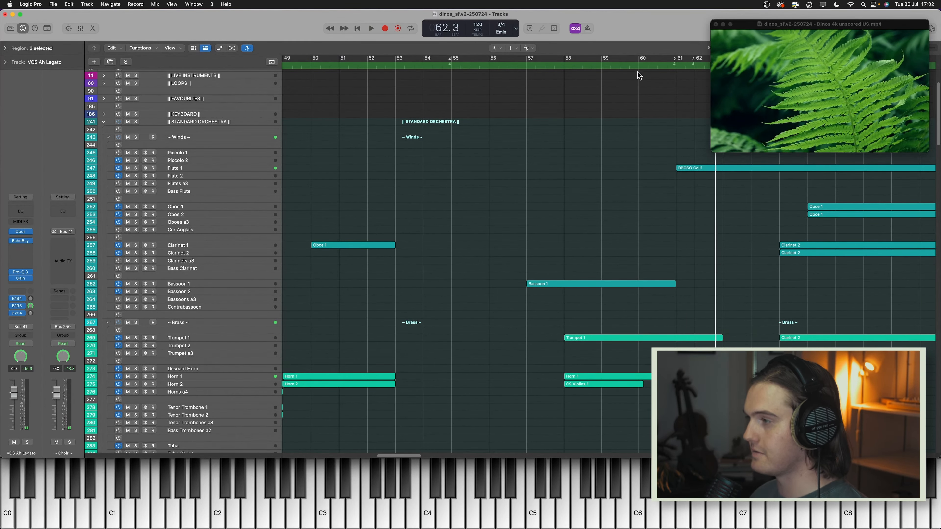
Step: Scrub the picture from bar 59 to about bar 62 against an overview of the winds and brass regions
click(621, 67)
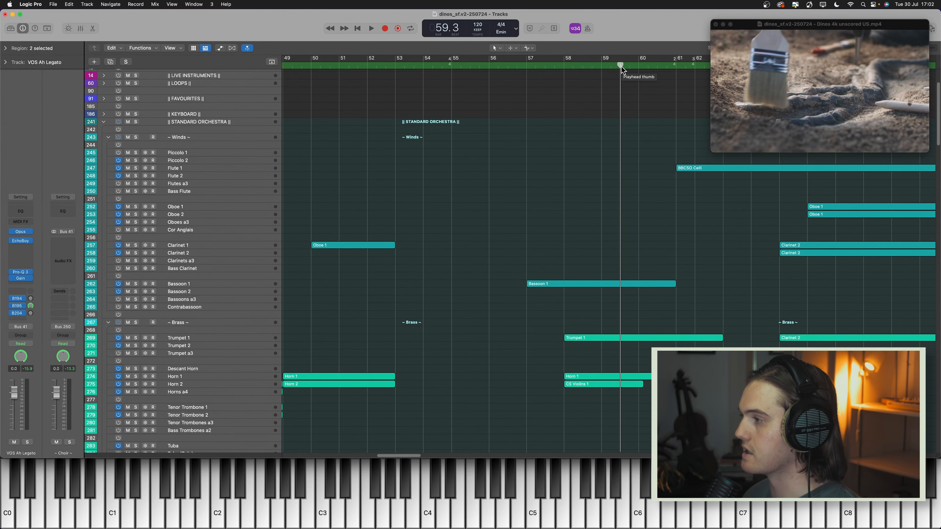
drag(621, 67, 645, 81)
key(super+Left)
key(super+Left)
key(super+Left)
key(super+Left)
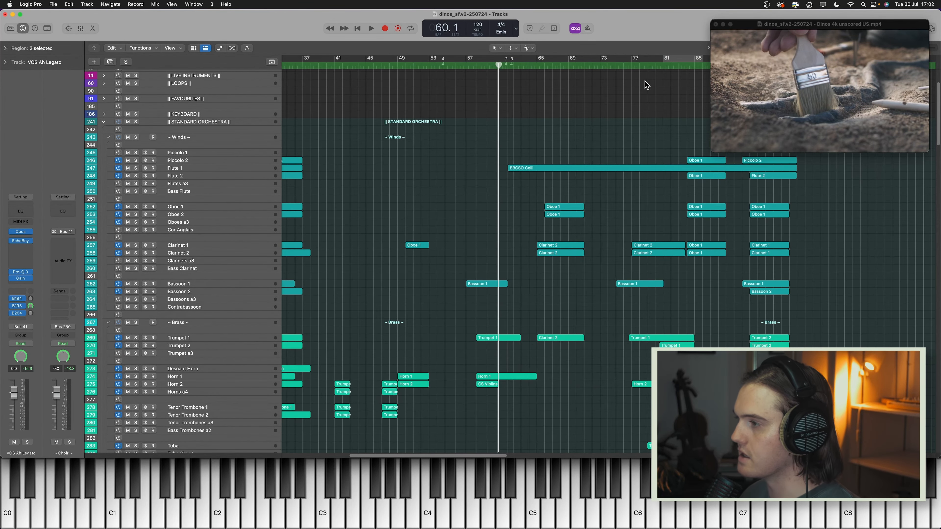
mouse_move(498, 63)
mouse_down()
mouse_move(593, 63)
mouse_move(515, 63)
mouse_up()
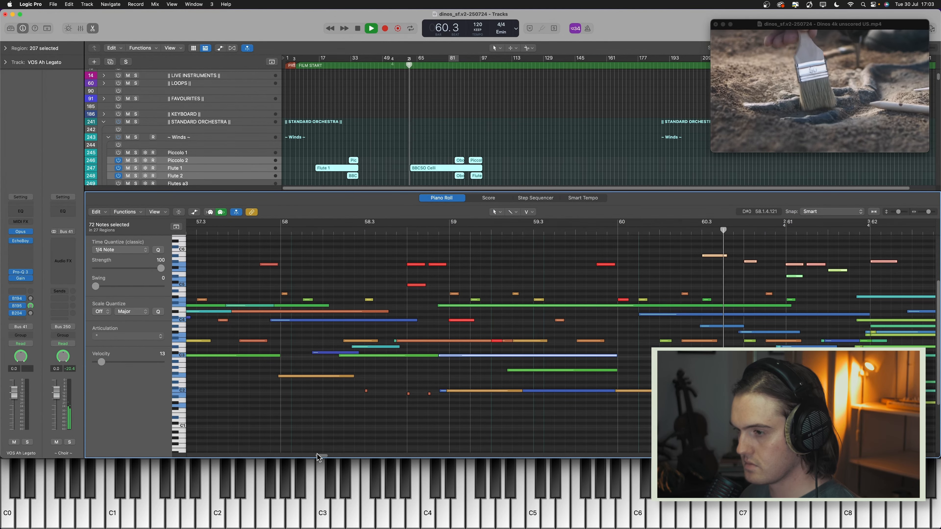
Step: Follow the combined notes of all parts in the Piano Roll during playback from bar 60 to bar 80
drag(318, 454, 332, 453)
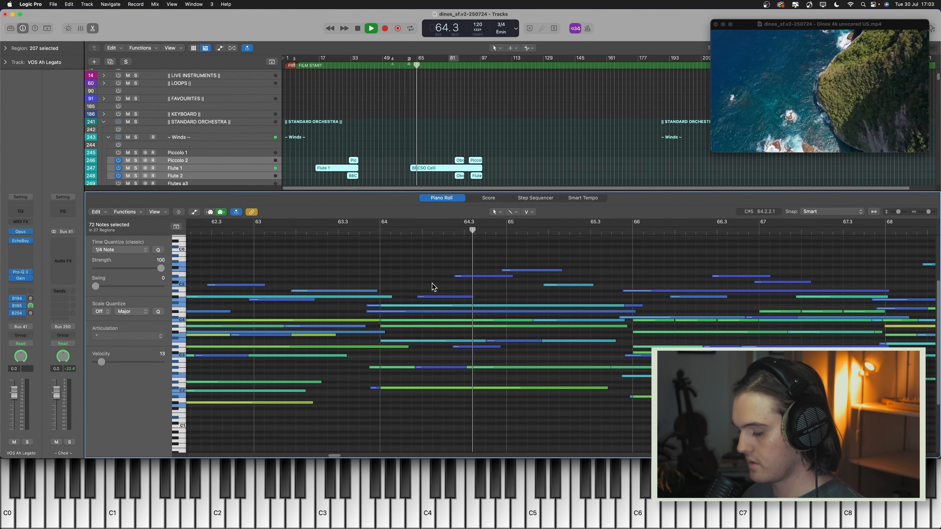
key(super+Left)
key(super+Left)
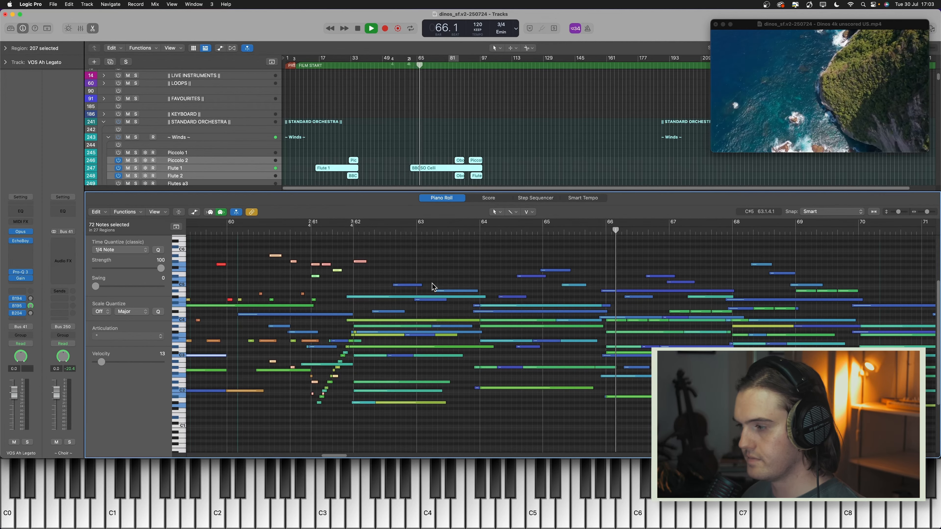
drag(327, 453, 386, 421)
scroll(386, 420, down, 3)
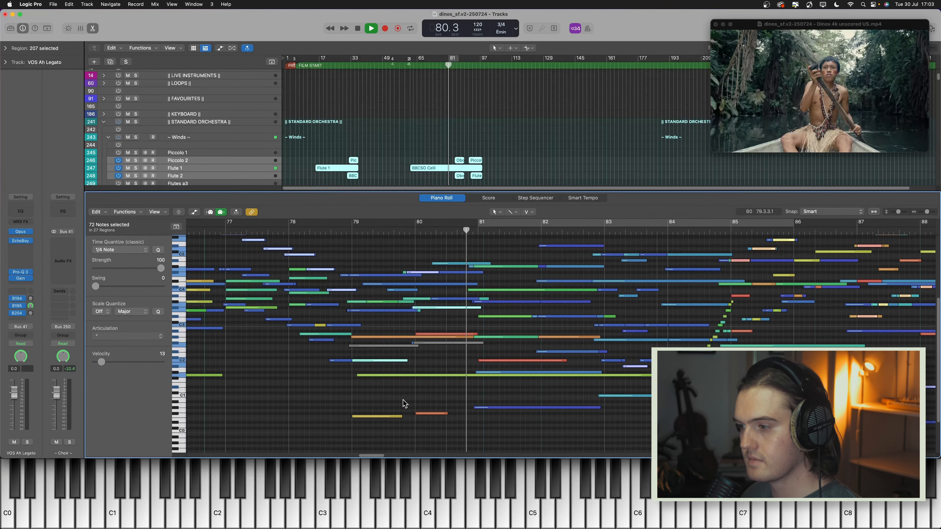
Step: Follow the Piano Roll notes during the rest of playback, from bar 80 to the end credits at bar 97
drag(380, 455, 382, 457)
scroll(371, 453, up, 1)
drag(371, 456, 385, 455)
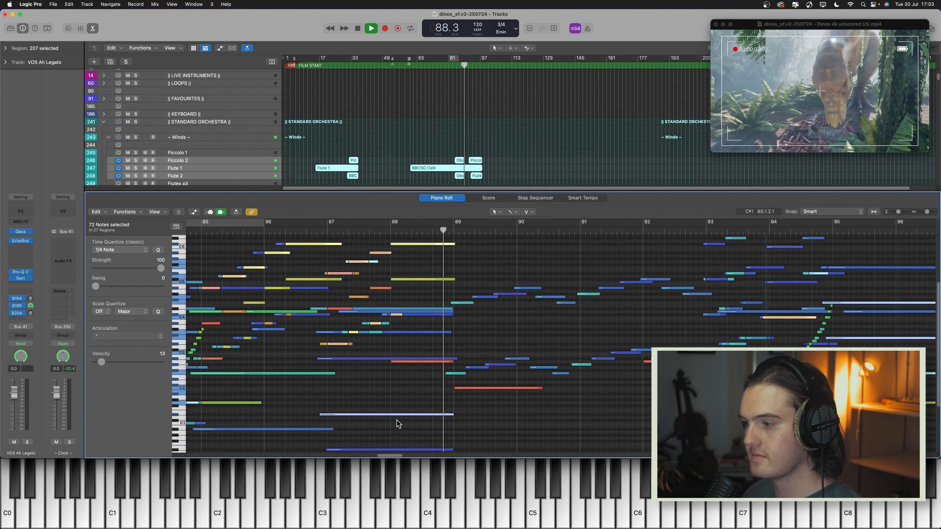
scroll(397, 423, up, 3)
drag(390, 455, 398, 452)
drag(400, 452, 404, 450)
scroll(437, 414, up, 2)
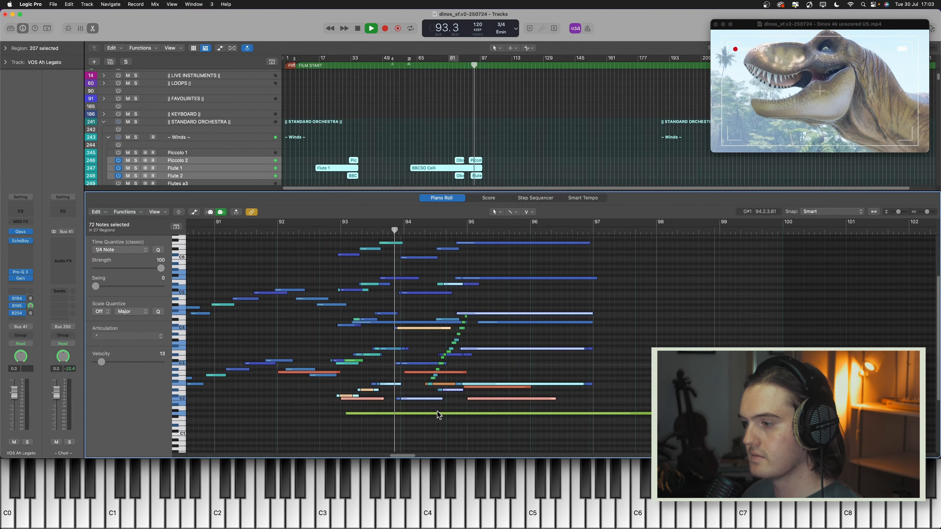
scroll(437, 412, up, 2)
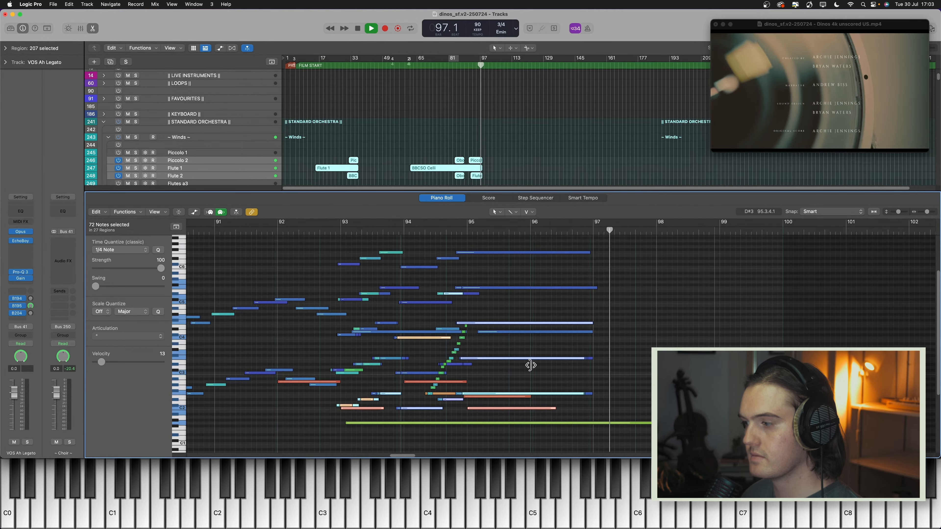
Step: Stop playback and examine the overall note contour from bar 61 to bar 97 in the Piano Roll
key(super+Left)
key(super+Left)
key(super+Left)
key(super+Left)
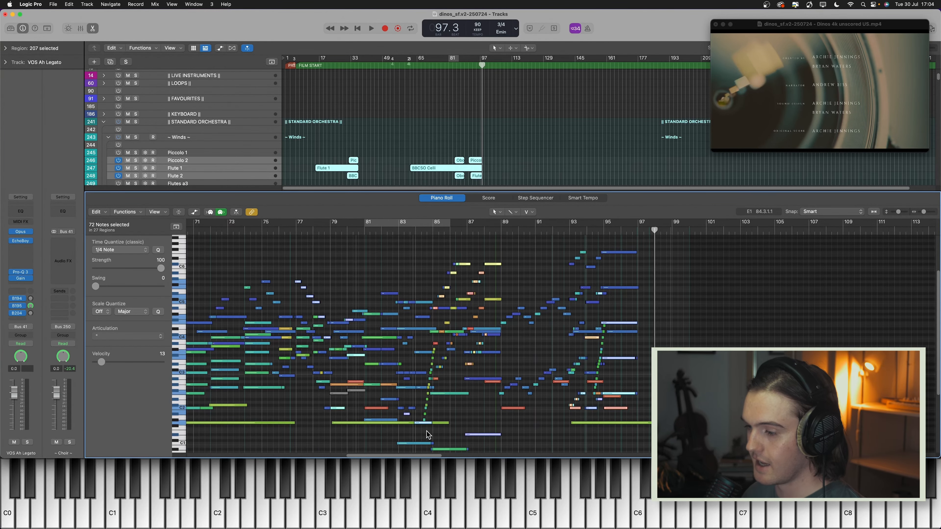
scroll(414, 456, left, 10)
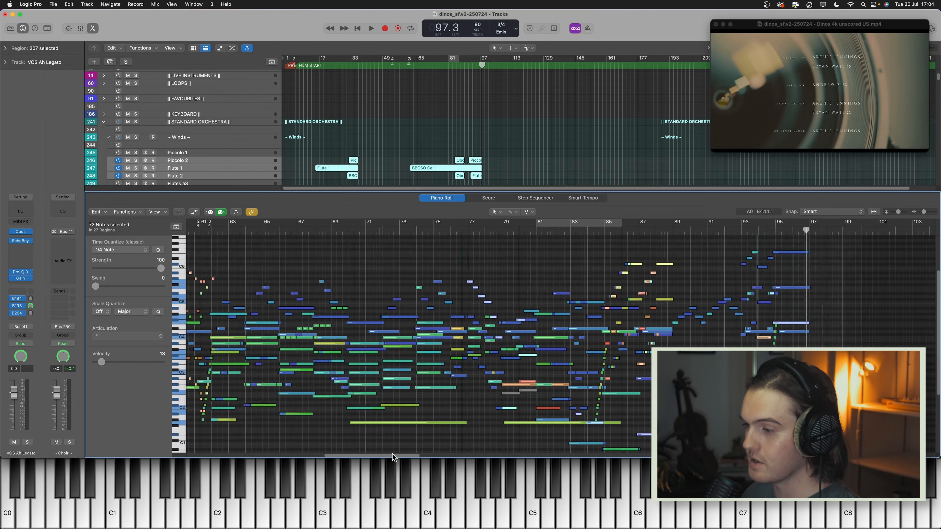
scroll(515, 335, down, 3)
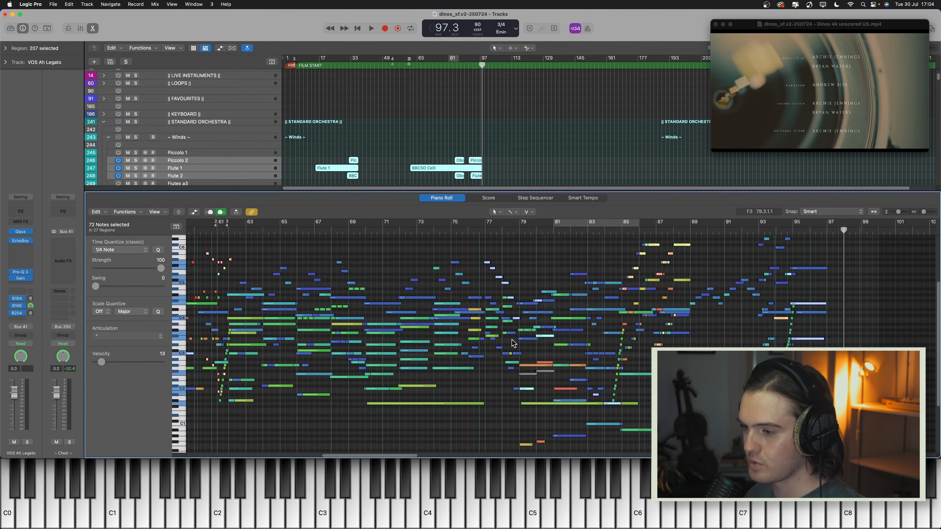
scroll(513, 343, down, 3)
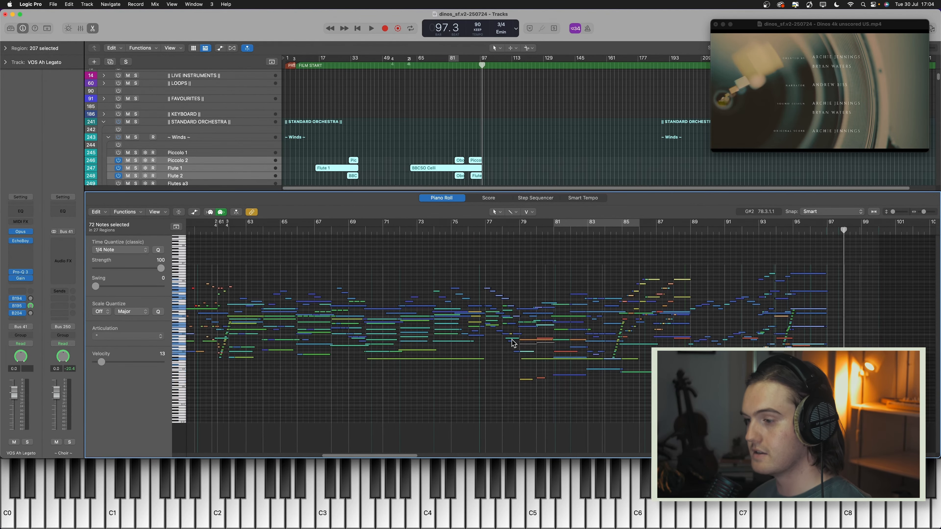
Step: Place the playhead at bar 61 beat 2, deselect all regions and close the Piano Roll
click(223, 230)
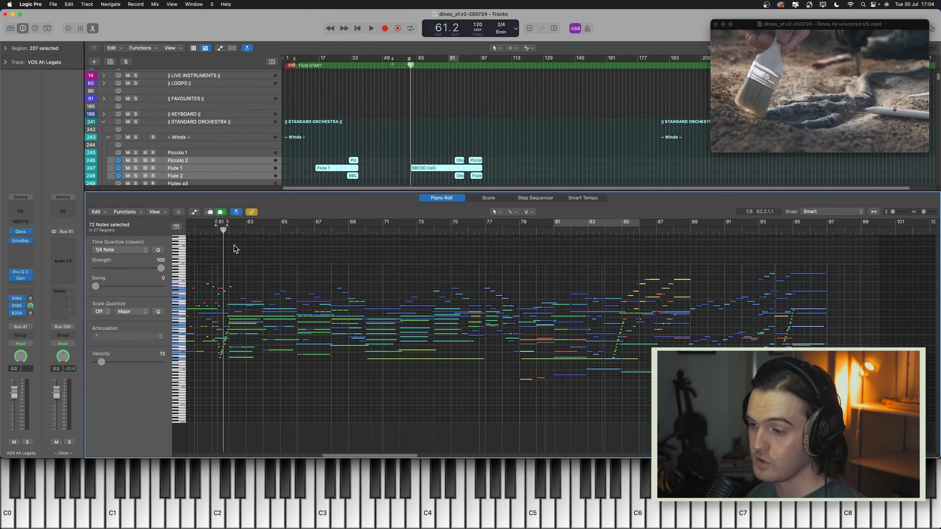
scroll(306, 264, up, 3)
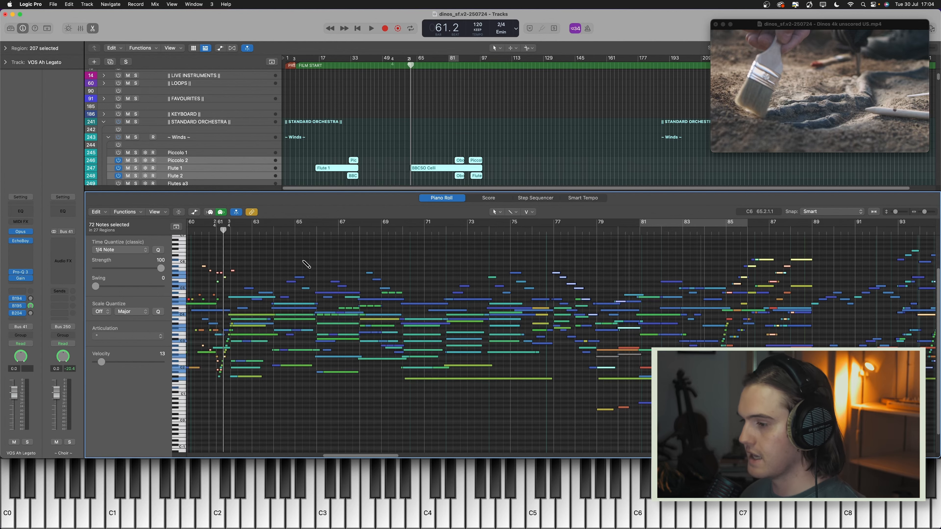
scroll(306, 264, up, 2)
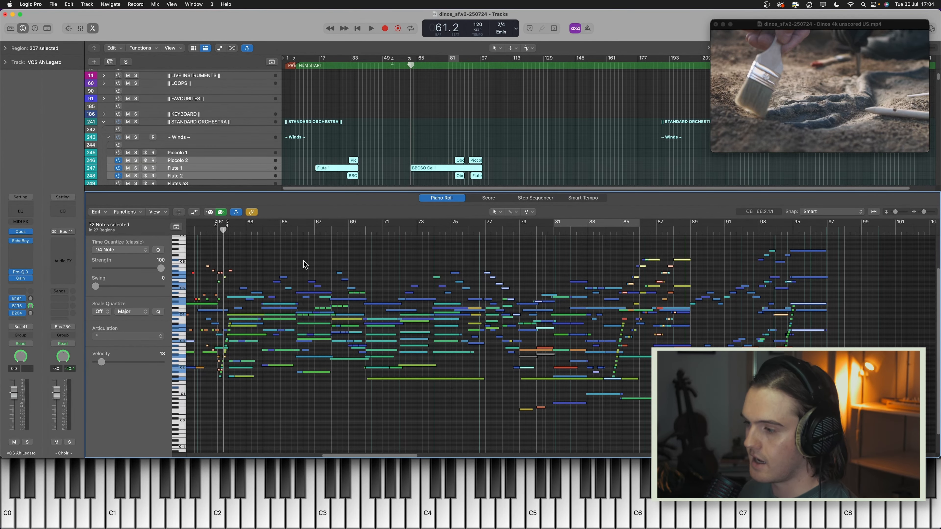
click(300, 147)
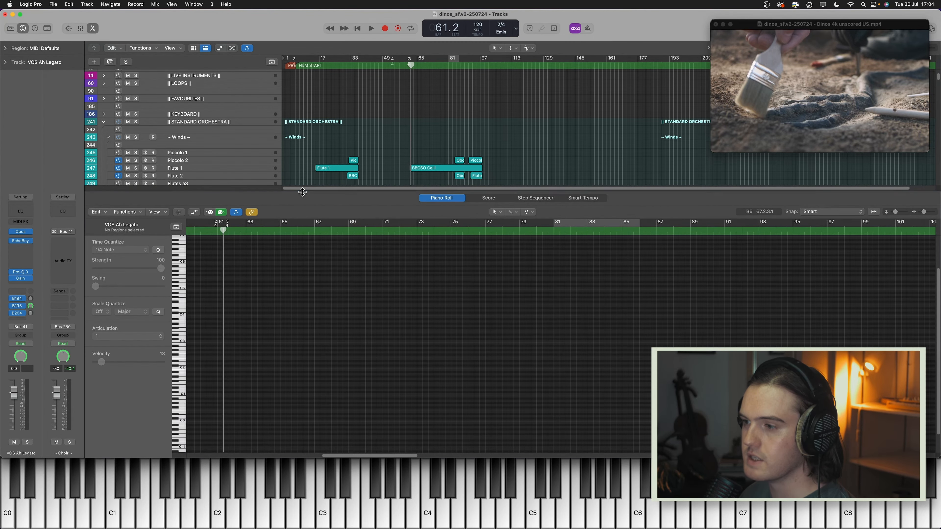
key(e)
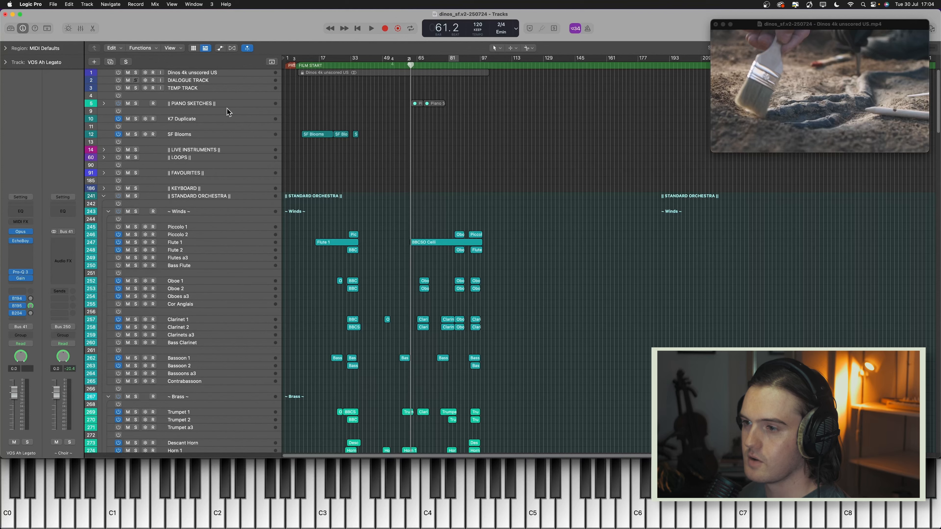
Step: Expand the PIANO SKETCHES stack and solo the Piano Sketch 1 track
click(228, 108)
click(103, 103)
key(s)
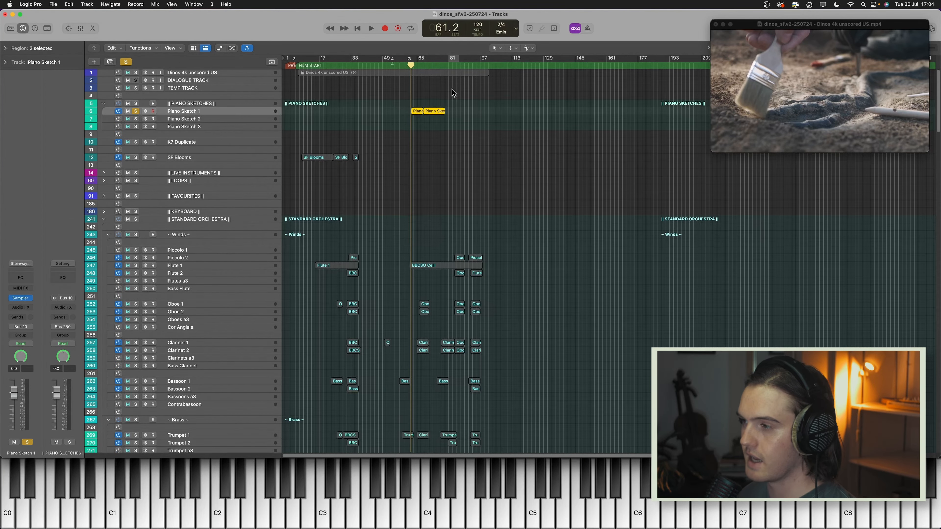
Step: Play the soloed piano sketch against the picture from bar 61 to bar 78
key(space)
scroll(459, 104, up, 5)
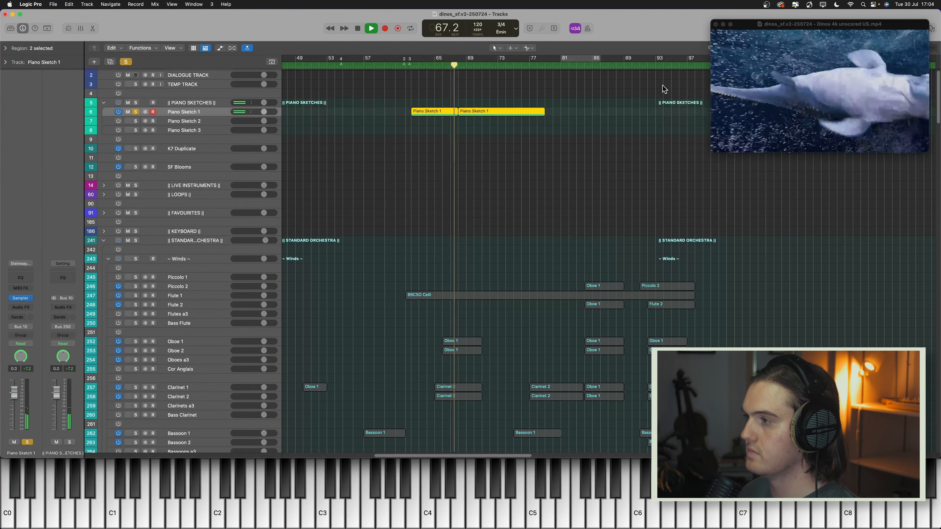
mouse_move(751, 90)
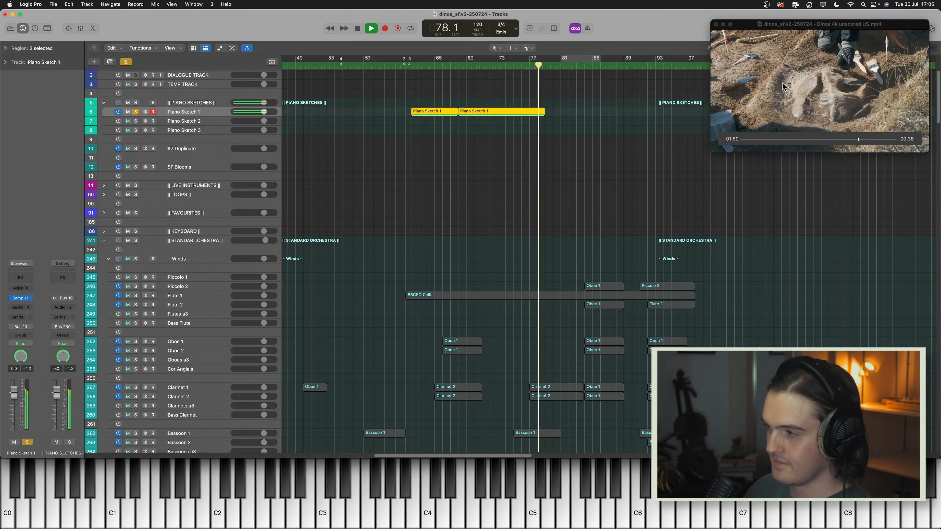
key(space)
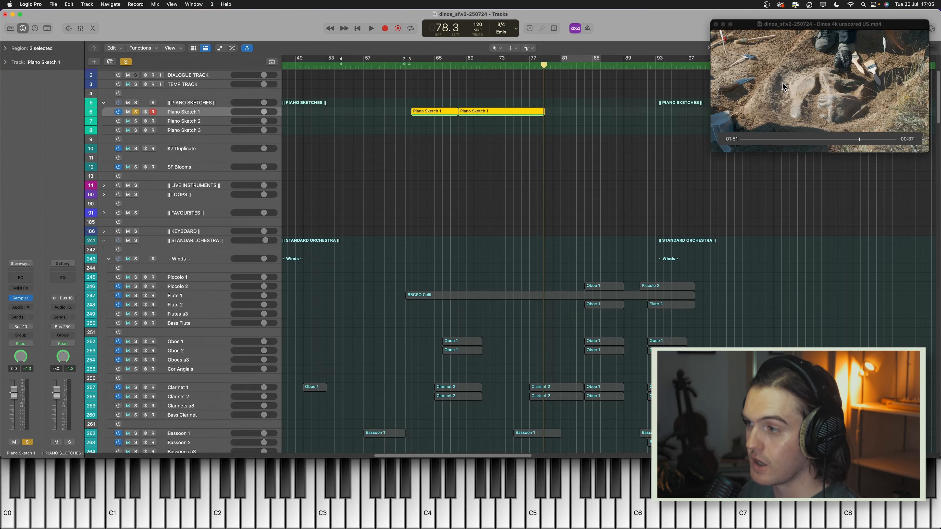
Step: Move the picture window over the track headers and open the project notes containing the chord list
drag(781, 82, 93, 91)
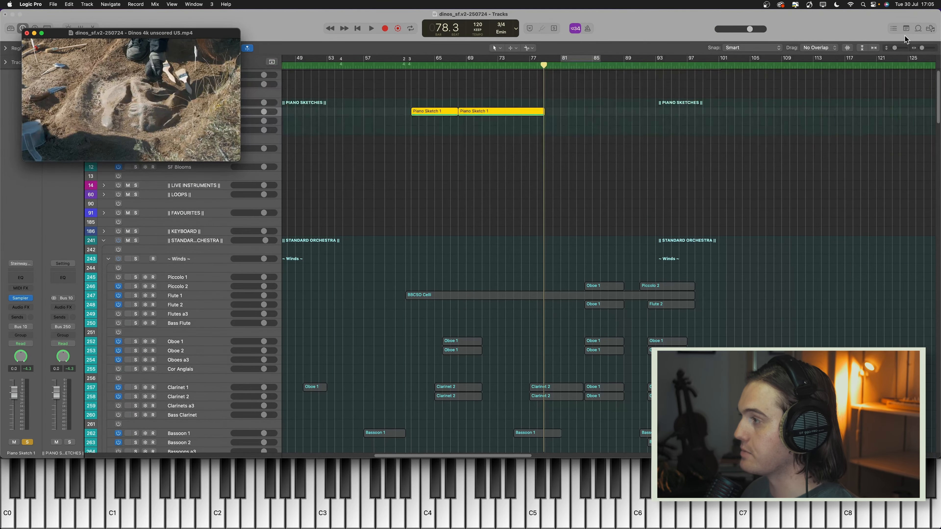
click(906, 28)
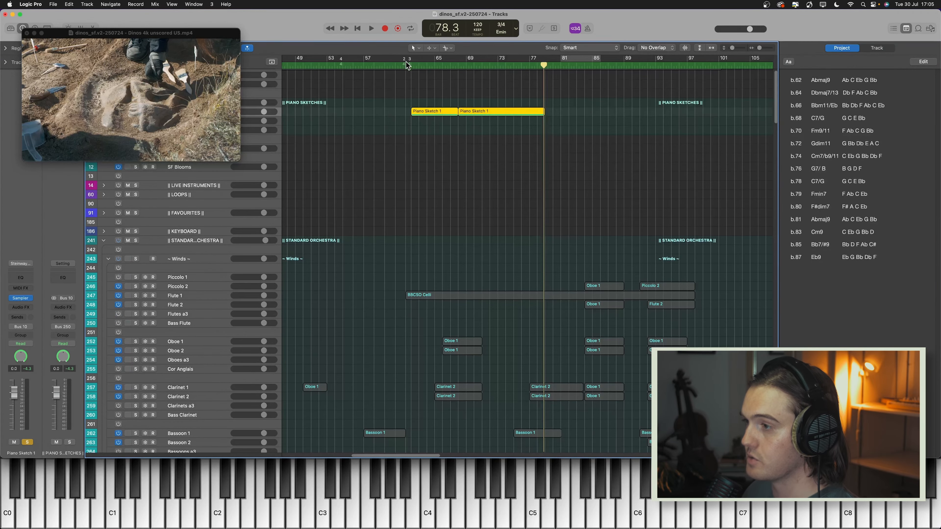
Step: Scrub the picture from bar 62 to bar 84 and examine the chord list in the project notes
click(414, 65)
drag(414, 66, 589, 78)
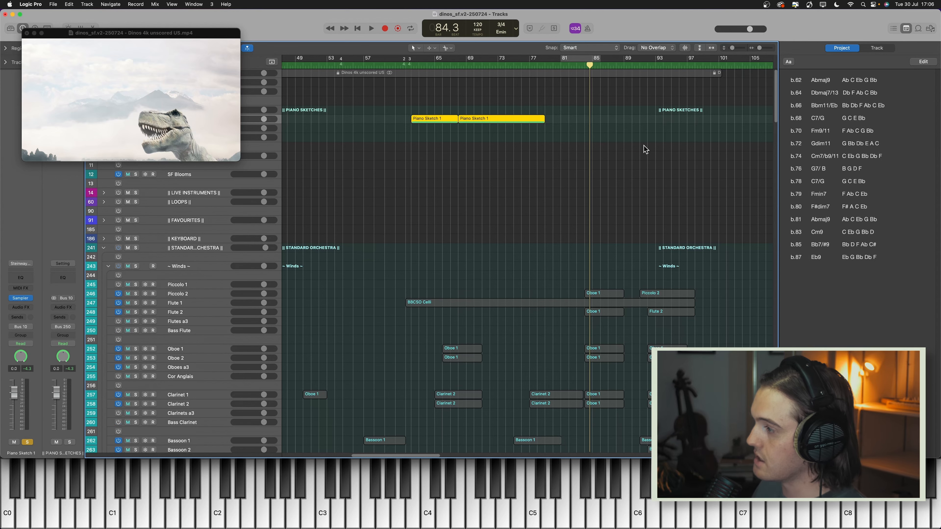
click(833, 125)
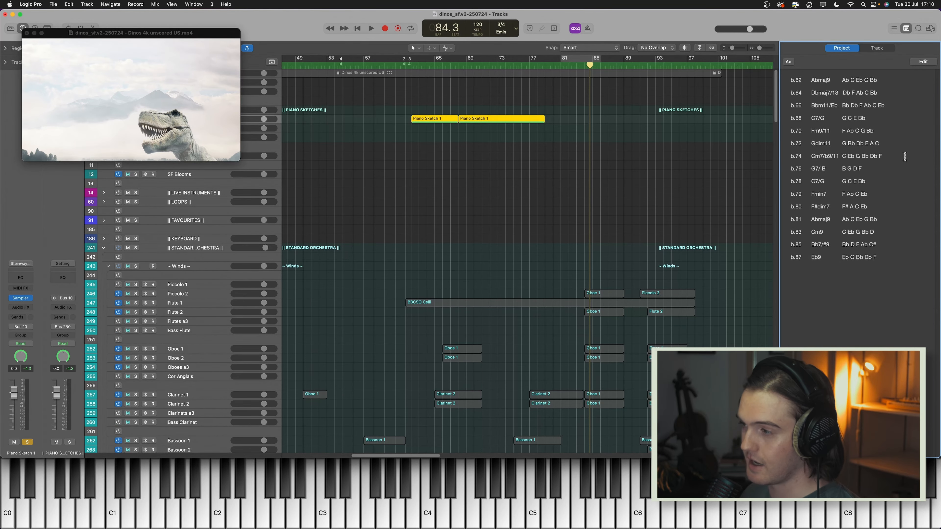
Step: Find the BBCSO Celli track that carries the long region in the strings section and solo it
scroll(478, 149, down, 2)
scroll(480, 151, down, 15)
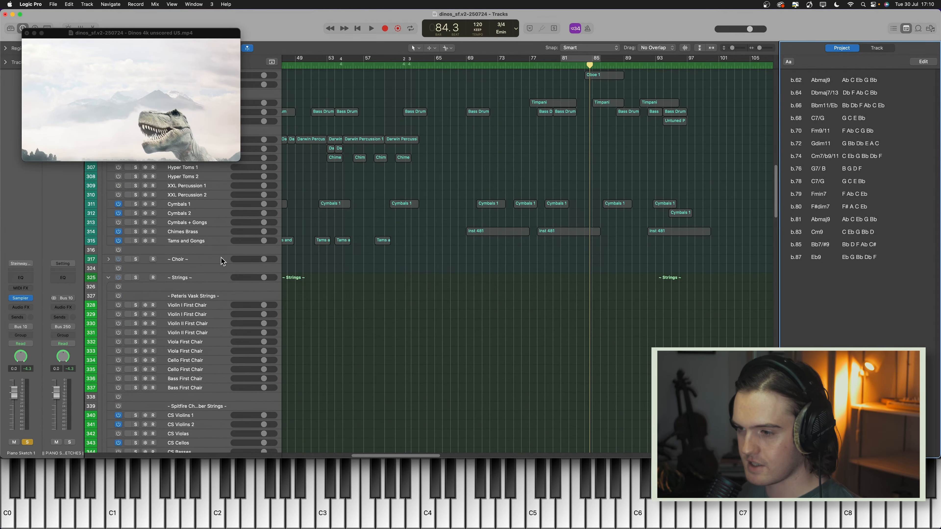
scroll(221, 260, down, 10)
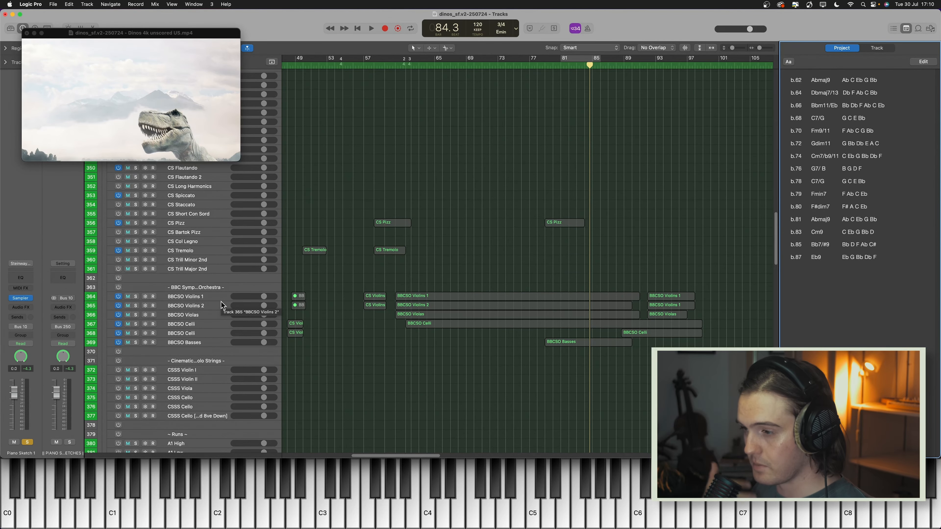
click(183, 323)
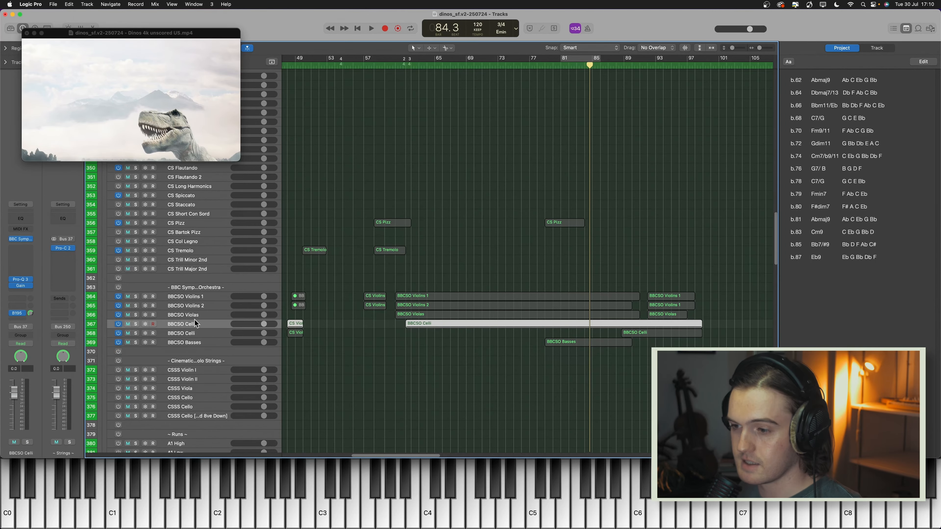
click(136, 323)
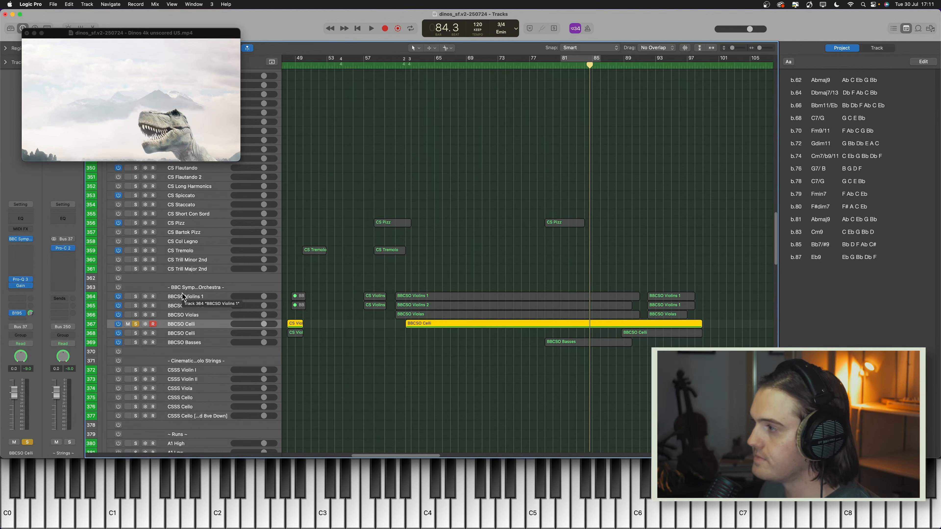
Step: Enlarge the tracks, show the BBCSO Celli notes in the Piano Roll, and play the soloed part against the picture to bar 70
key(super+Down)
key(super+Down)
key(super+Down)
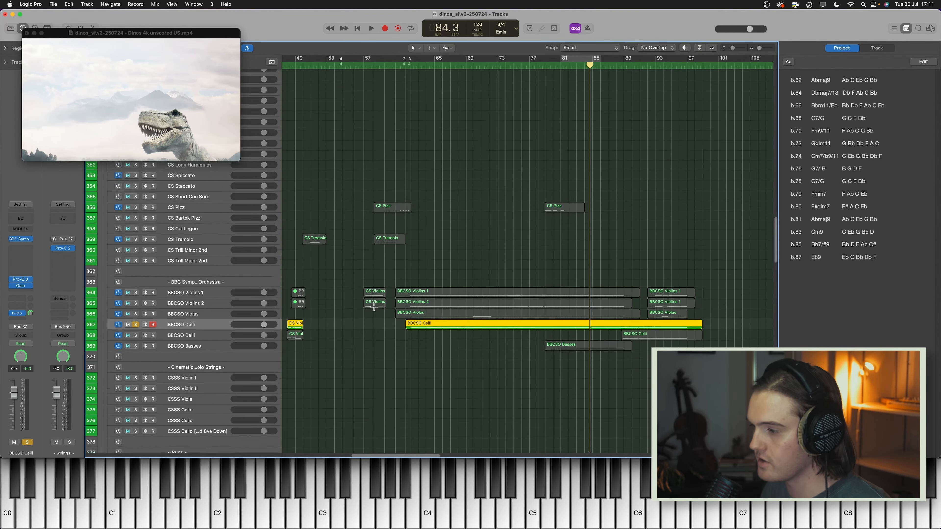
key(super+Down)
key(super+Down)
key(super+Down)
key(super+Down)
key(super+Right)
key(super+Right)
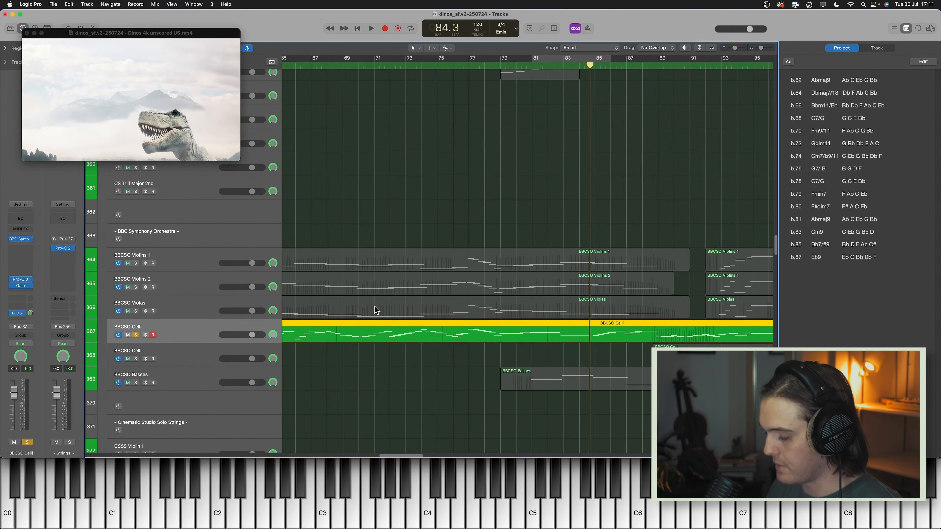
key(super+Left)
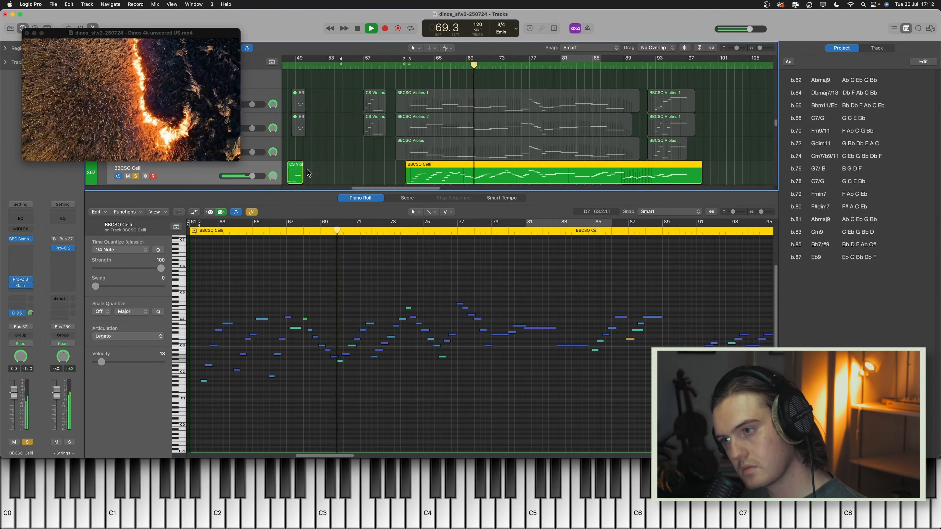
key(space)
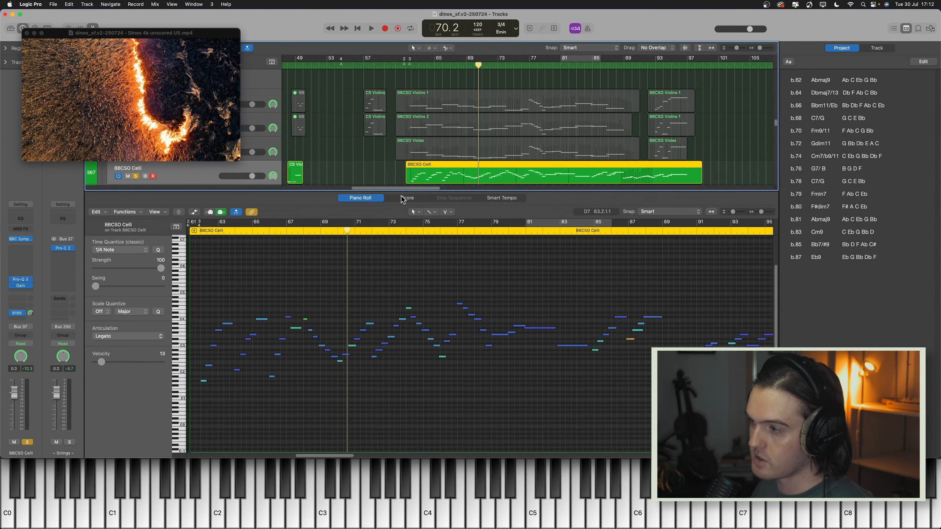
Step: Close the Piano Roll and unsolo the BBCSO Celli track
scroll(348, 165, up, 2)
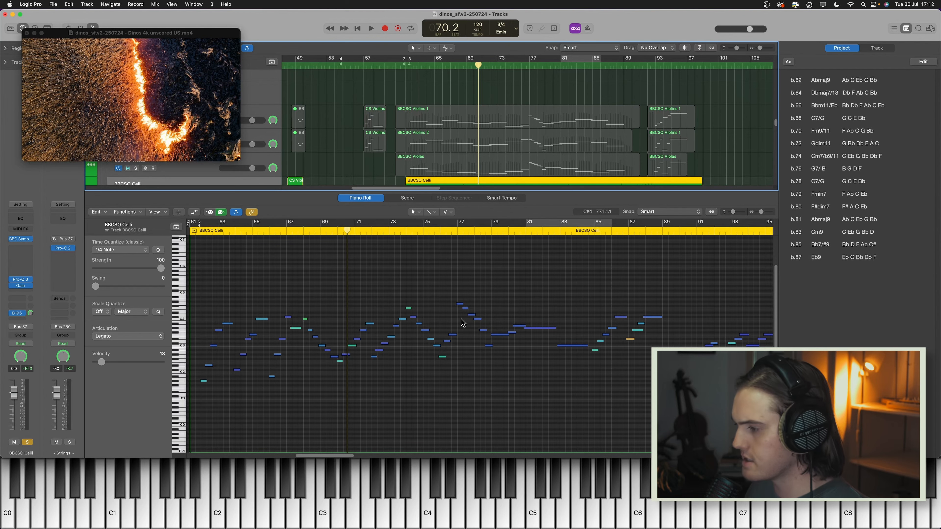
drag(417, 190, 443, 499)
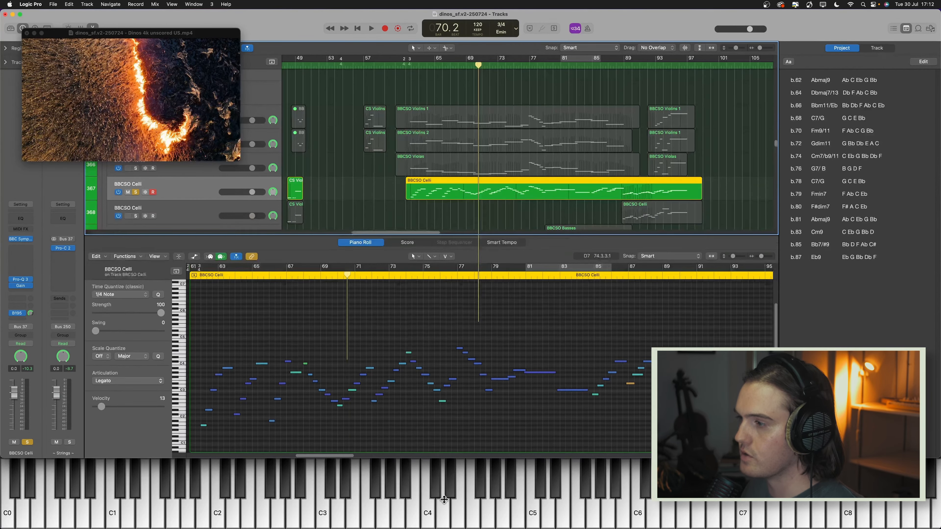
click(472, 95)
scroll(253, 188, up, 3)
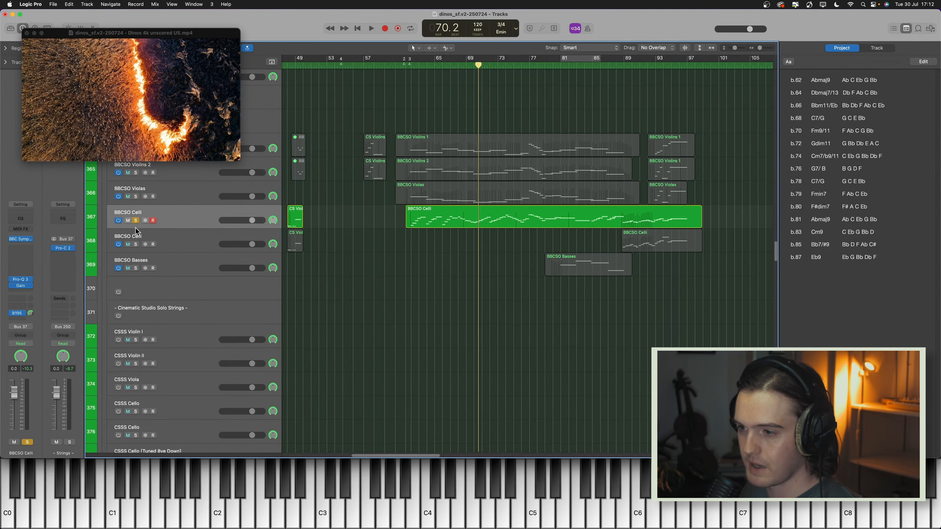
click(136, 220)
Step: Solo the BBCSO Violas track and place the playhead at bar 61
click(179, 196)
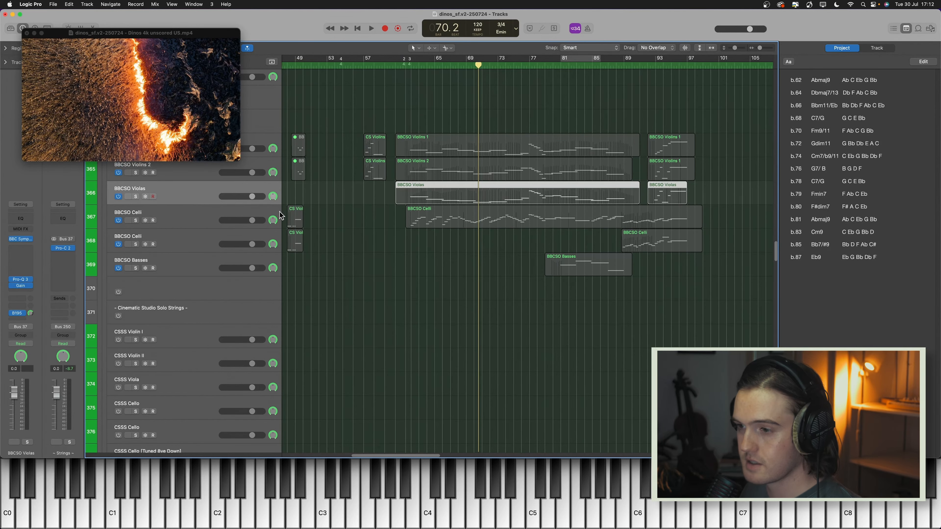
key(s)
click(411, 65)
click(405, 66)
Step: Open the Piano Roll and examine the note contours of the BBCSO Violins 2 and Violins 1 regions
key(p)
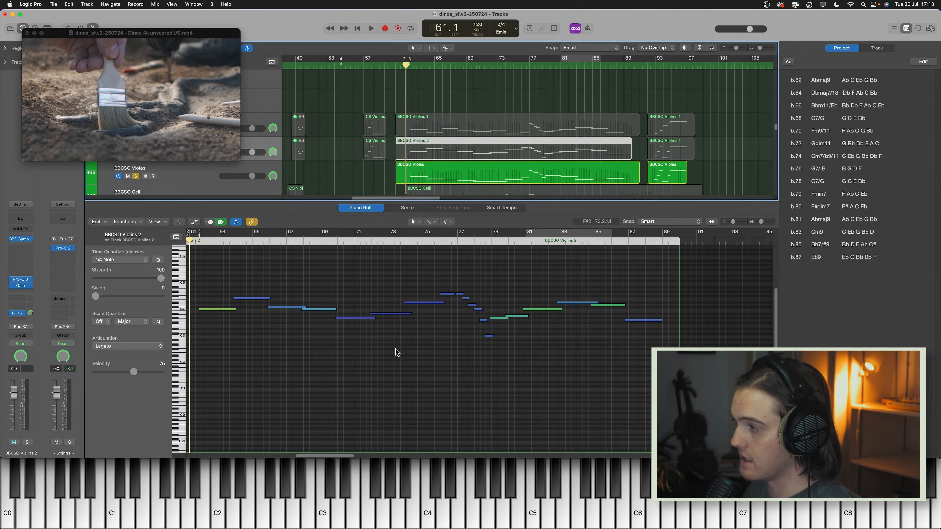
click(419, 127)
click(422, 145)
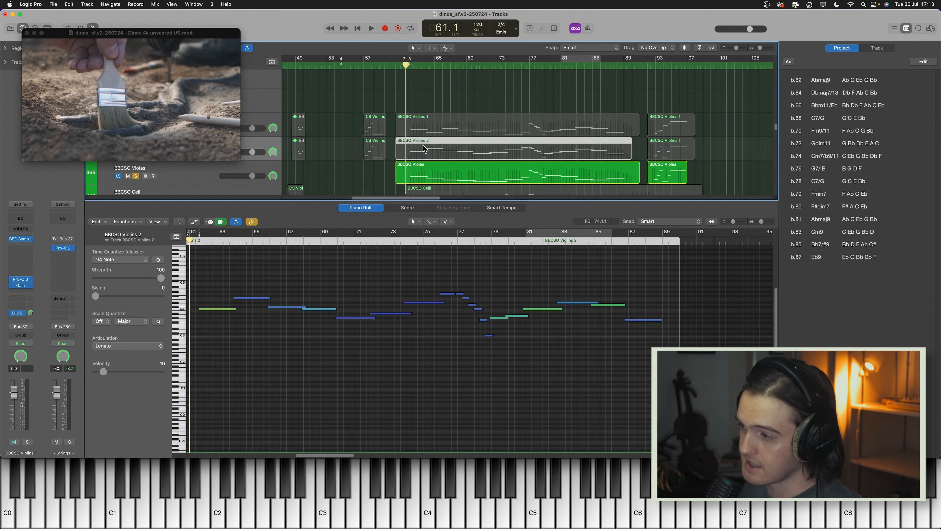
click(425, 124)
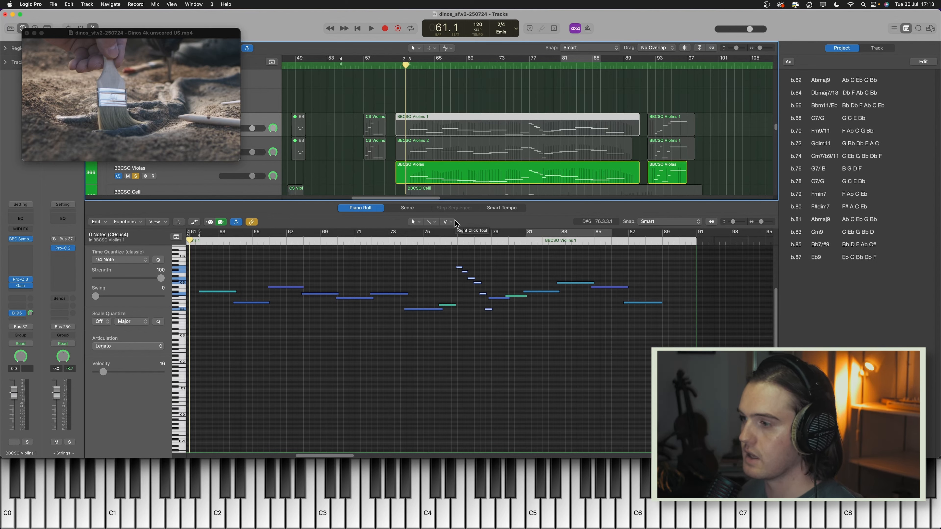
Step: Solo BBCSO Violins 1, Violins 2, Violas and Celli together and play them against the picture from bar 61 to bar 79
scroll(452, 179, down, 3)
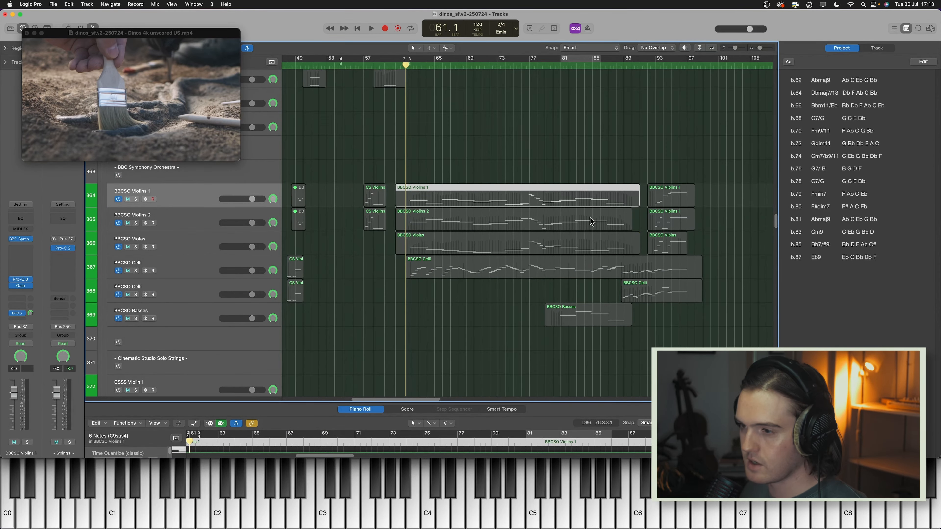
drag(132, 200, 135, 271)
key(space)
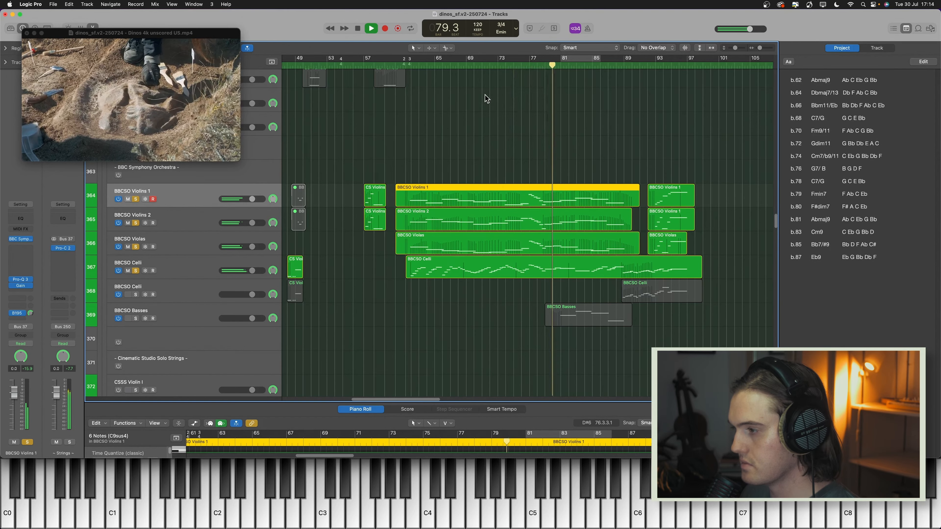
key(space)
Step: Move the playhead back to bar 78 and unsolo the four BBCSO string tracks
click(544, 66)
drag(543, 67, 542, 67)
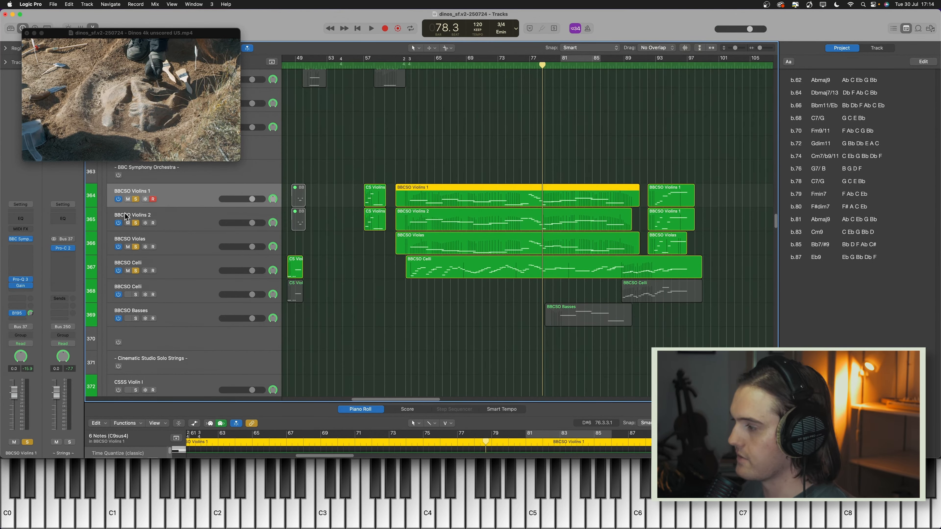
click(136, 200)
Step: Examine the woodwind, brass and percussion tracks to see which regions accompany the strings
scroll(273, 237, up, 10)
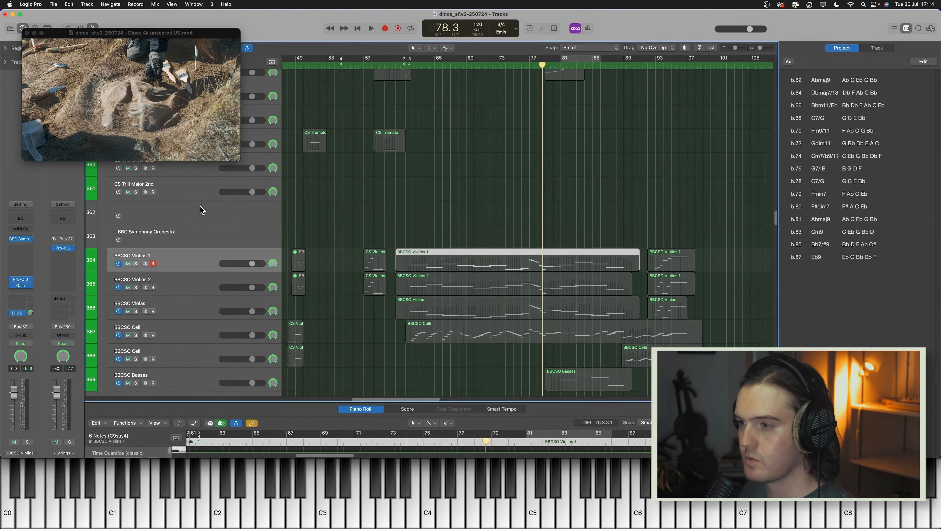
scroll(464, 211, up, 15)
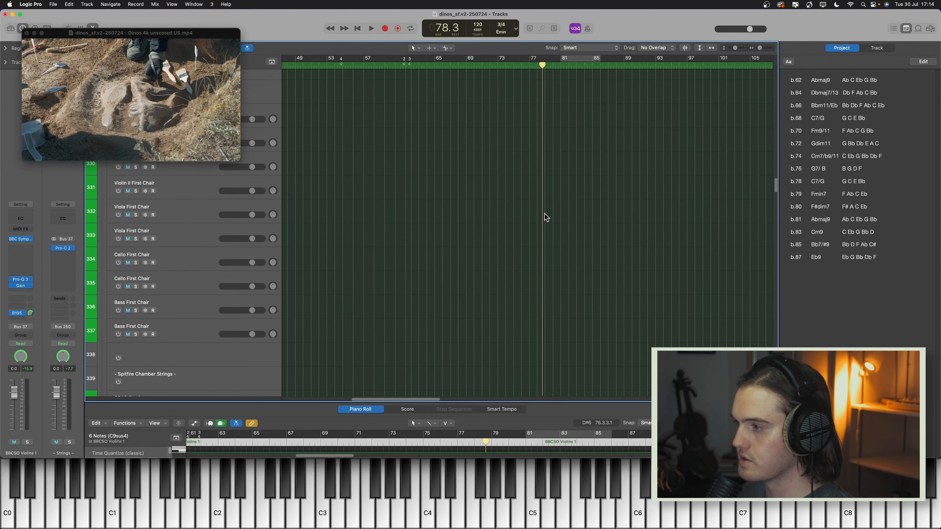
scroll(543, 215, up, 15)
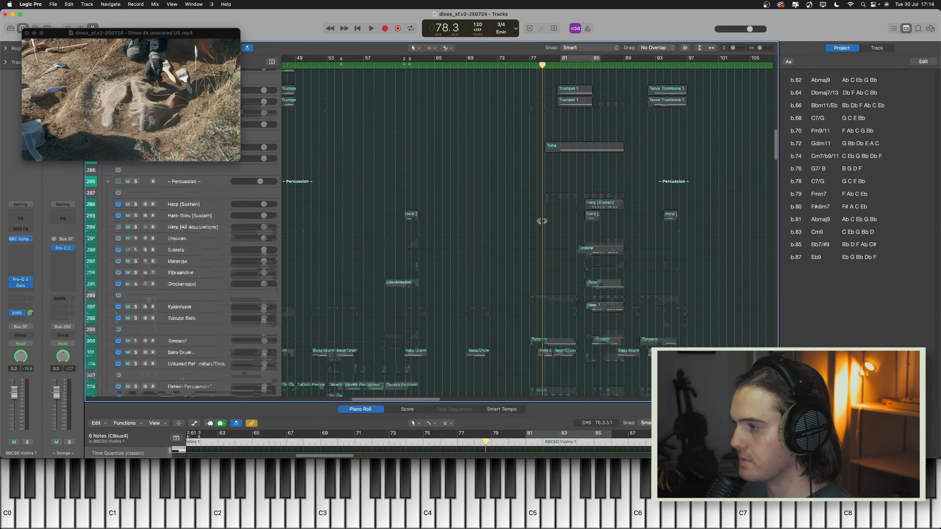
scroll(552, 277, down, 2)
scroll(535, 182, down, 5)
key(super+Up)
key(super+Up)
key(super+Up)
key(super+Up)
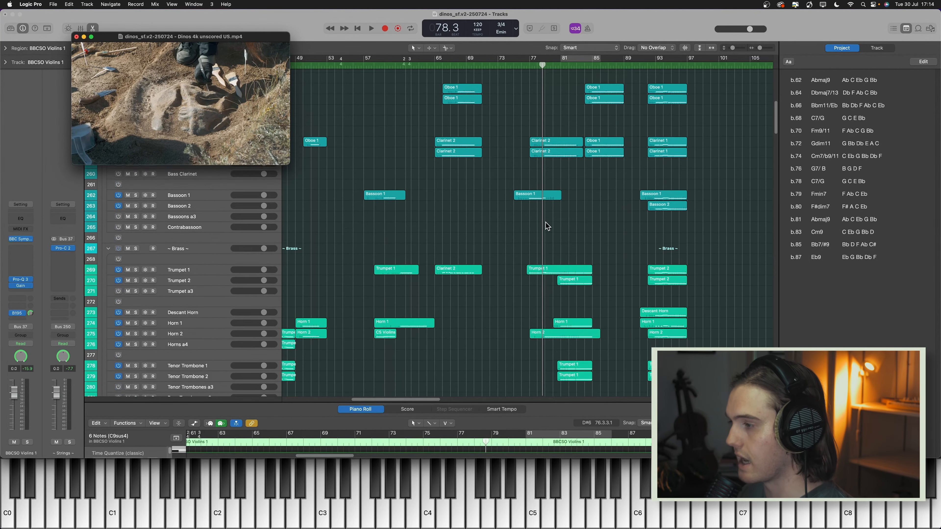
key(super+Down)
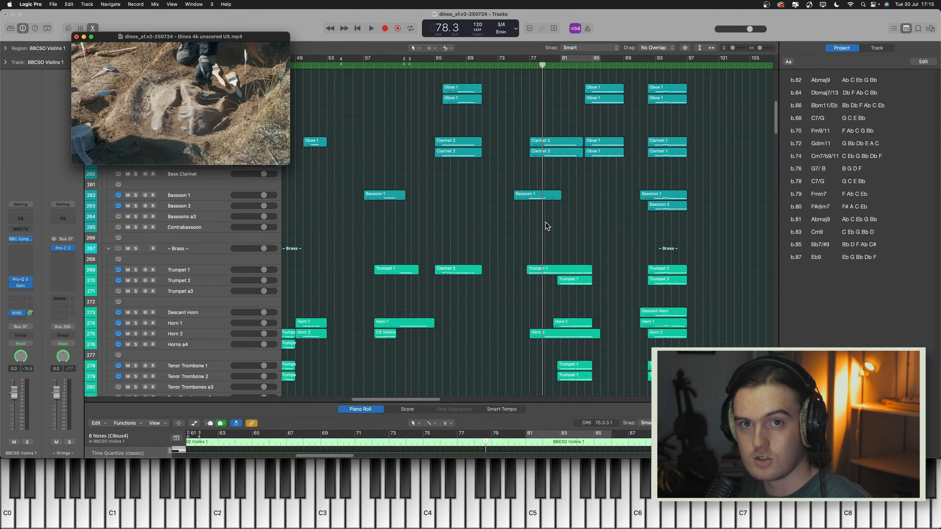
scroll(547, 226, down, 10)
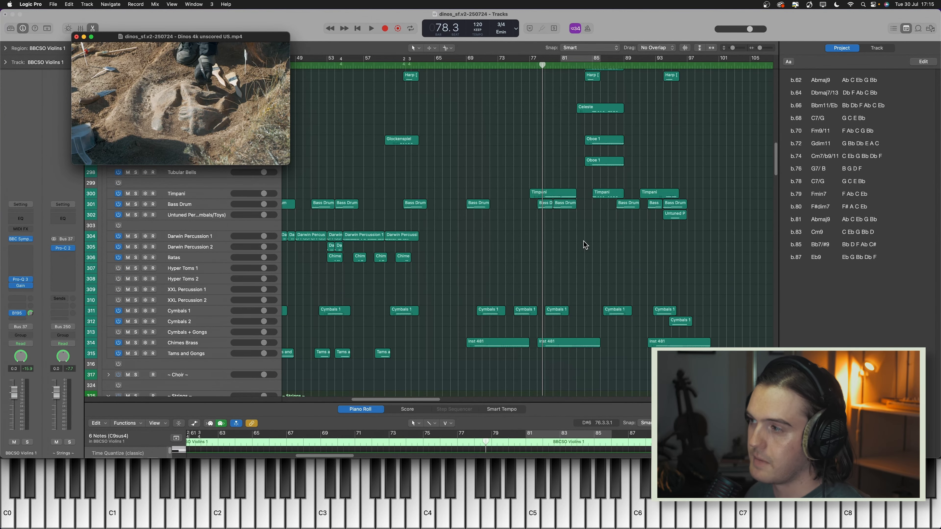
Step: Scrub the picture from bar 61 to bar 81 over the percussion regions
click(412, 65)
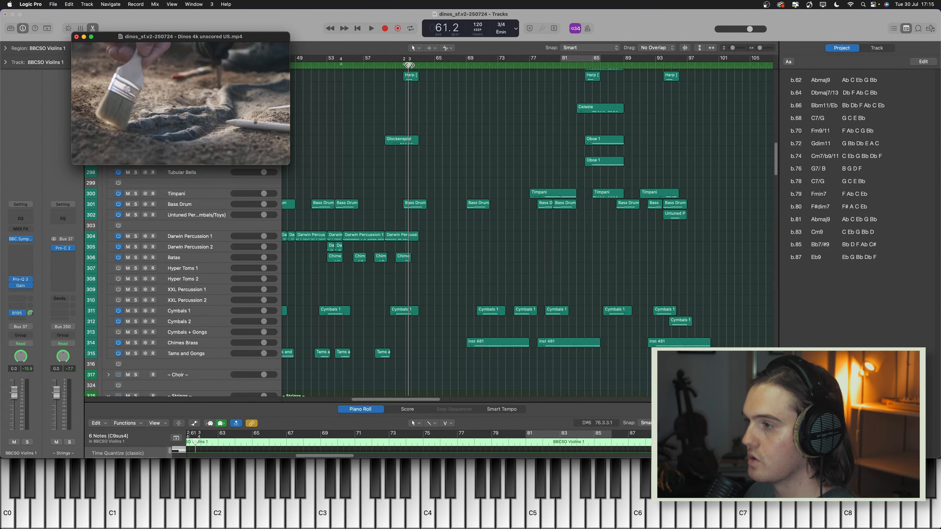
drag(412, 66, 560, 65)
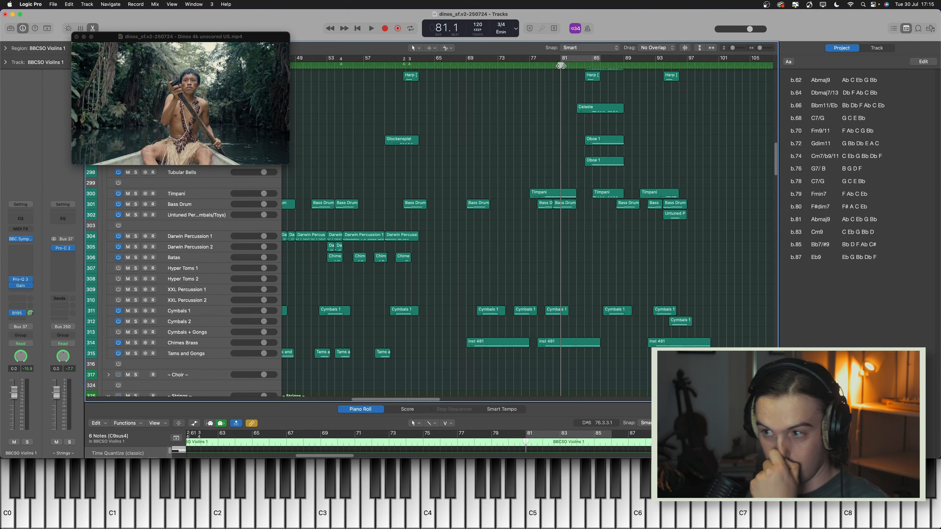
mouse_move(560, 65)
mouse_down()
mouse_move(543, 69)
mouse_move(559, 73)
mouse_up()
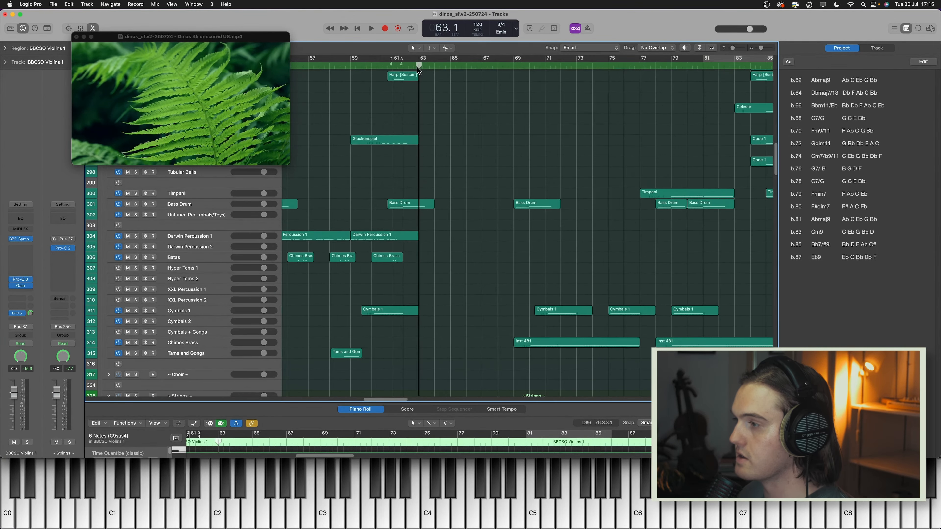
Step: Deselect the regions and play the unsoloed score against the picture to bar 76
click(521, 125)
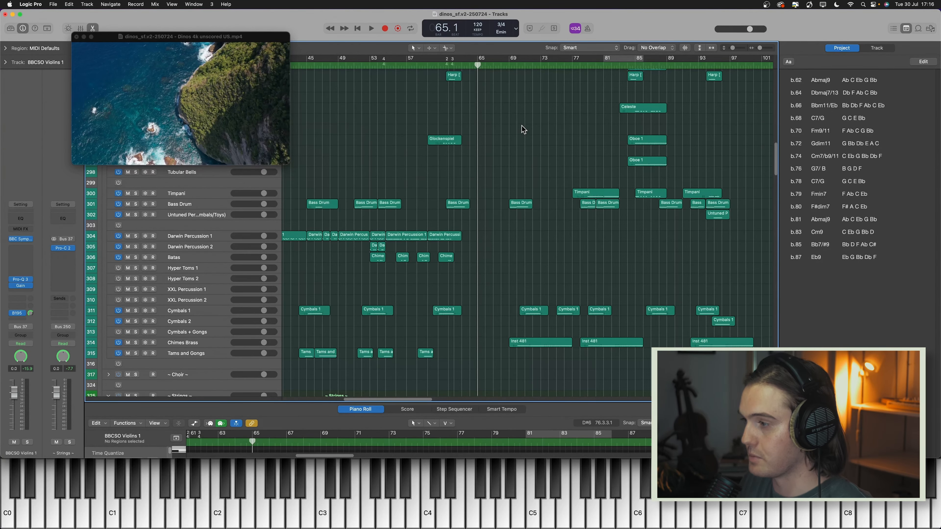
scroll(613, 154, down, 3)
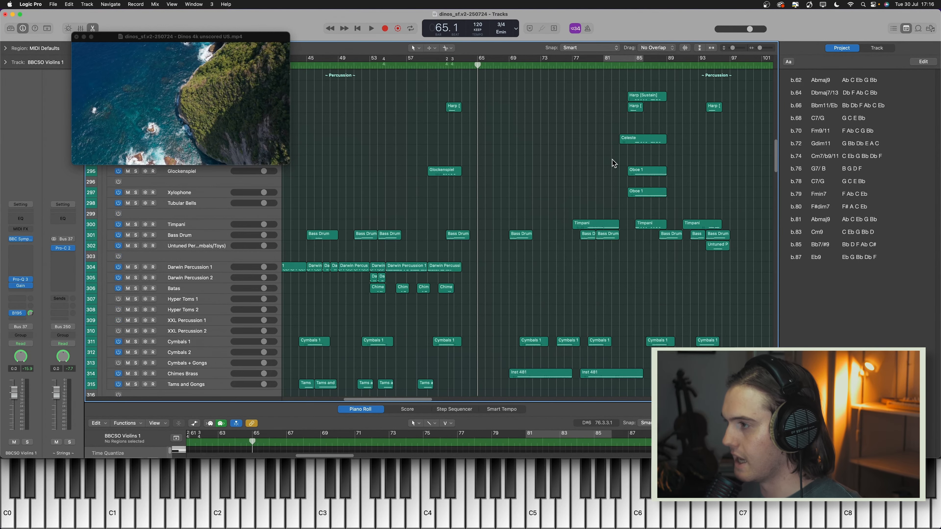
key(space)
scroll(365, 175, up, 3)
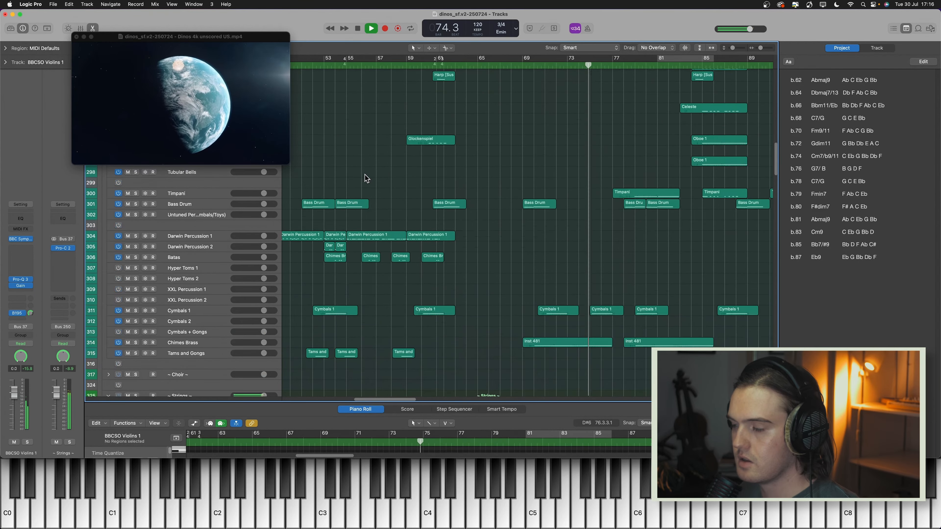
scroll(366, 171, up, 1)
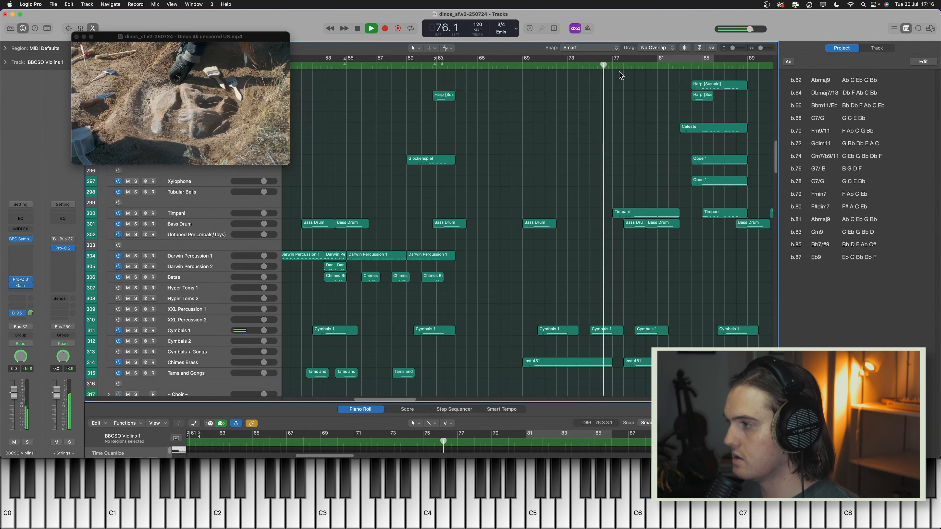
key(space)
Step: Scrub the picture between bars 81 and 77, leave the playhead at bar 77, and bring the string tracks into view
click(636, 65)
click(657, 65)
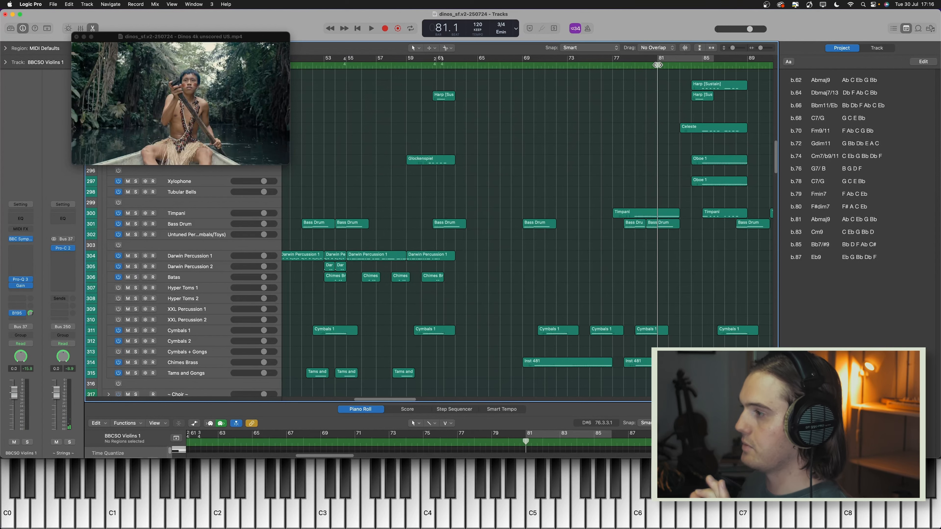
drag(658, 65, 636, 66)
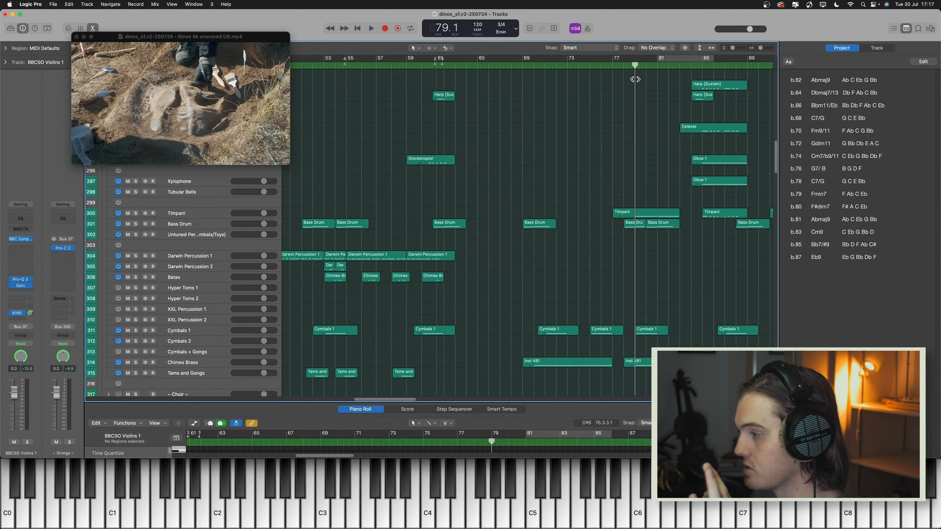
drag(635, 79, 614, 81)
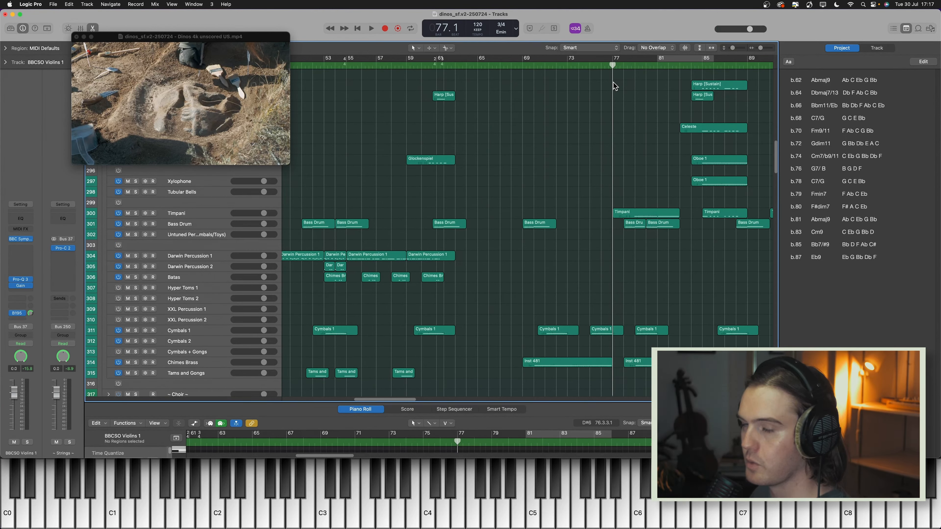
drag(613, 83, 577, 87)
click(617, 82)
scroll(641, 235, down, 20)
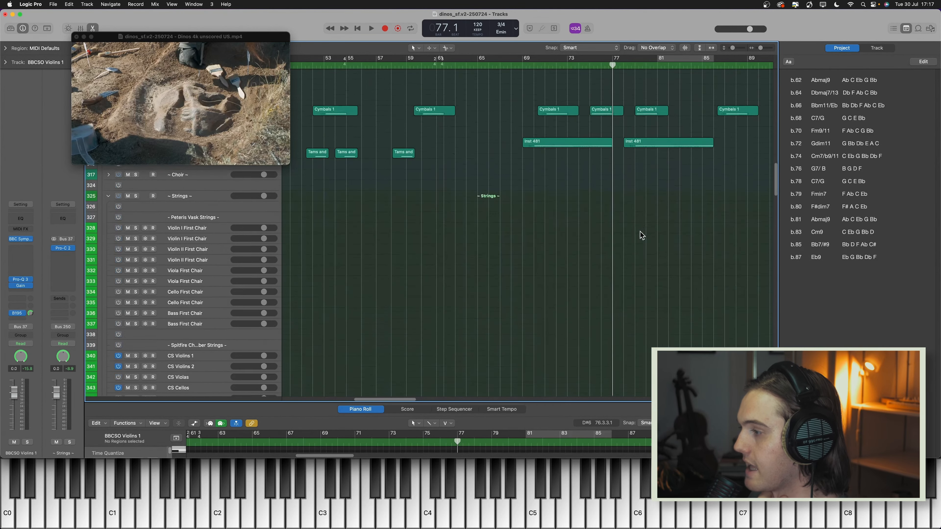
Step: Enlarge the BBCSO string regions around bar 77 and examine their note contours
key(super+Down)
key(super+Down)
key(super+Down)
key(super+Down)
key(super+Down)
key(super+Down)
key(super+Down)
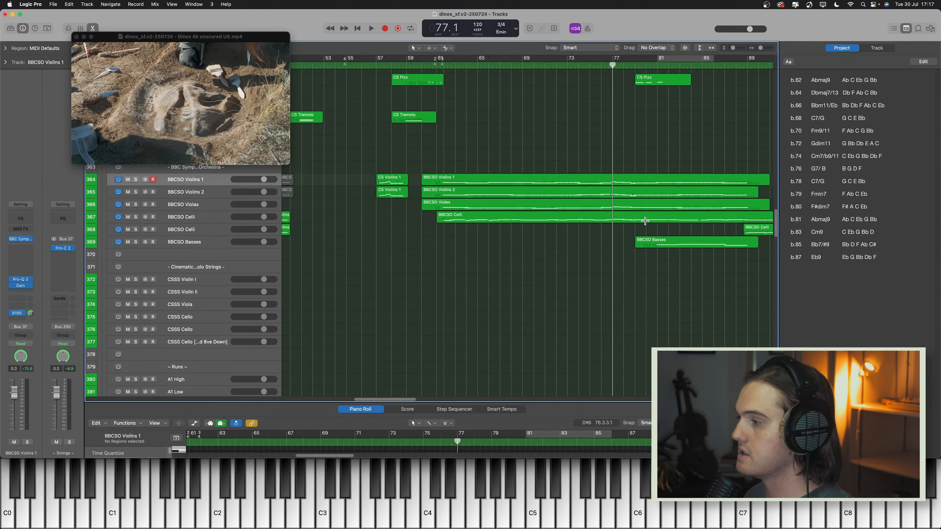
key(super+Right)
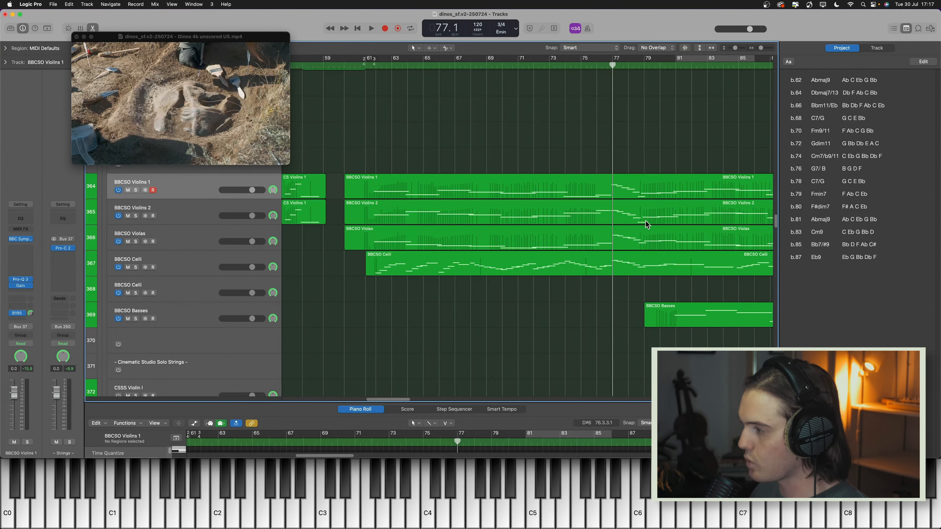
Step: Examine the brass, percussion and woodwind tracks for regions that accompany the strings around bar 77
scroll(631, 219, up, 6)
scroll(630, 253, up, 20)
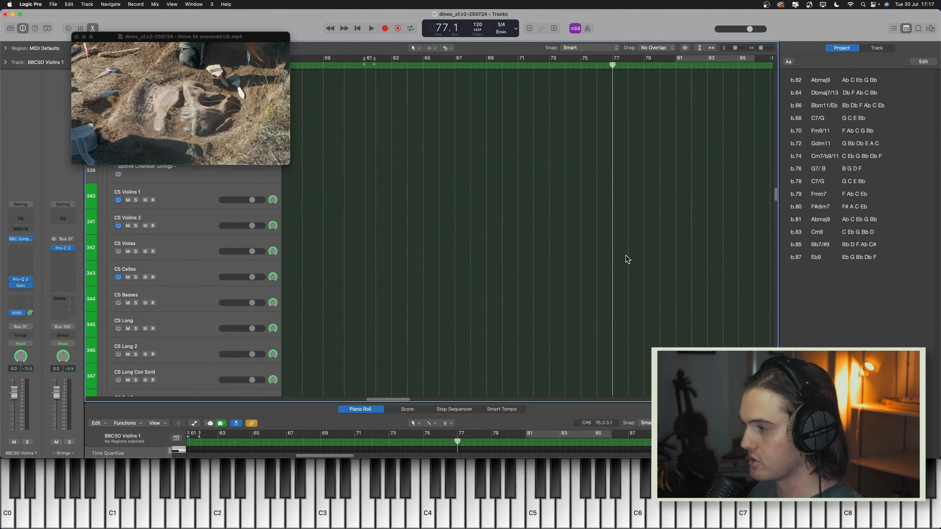
scroll(629, 247, up, 12)
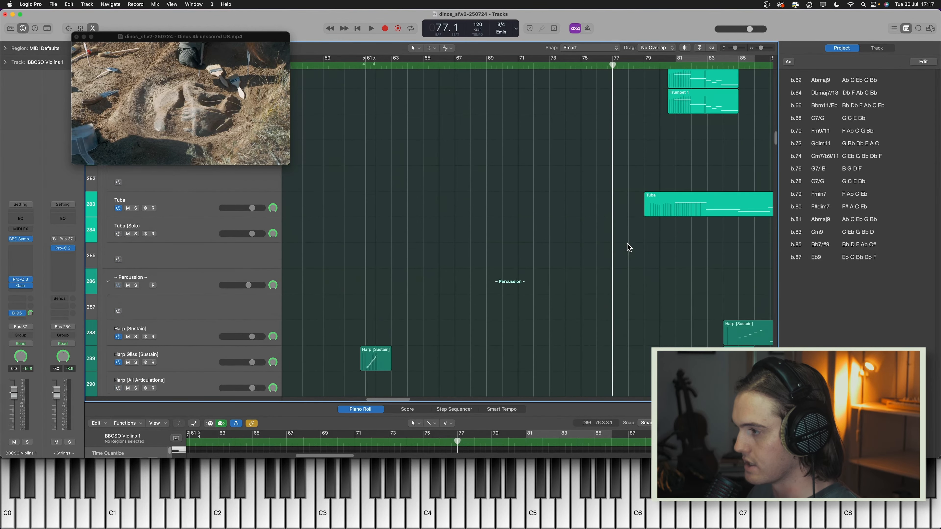
scroll(629, 245, down, 10)
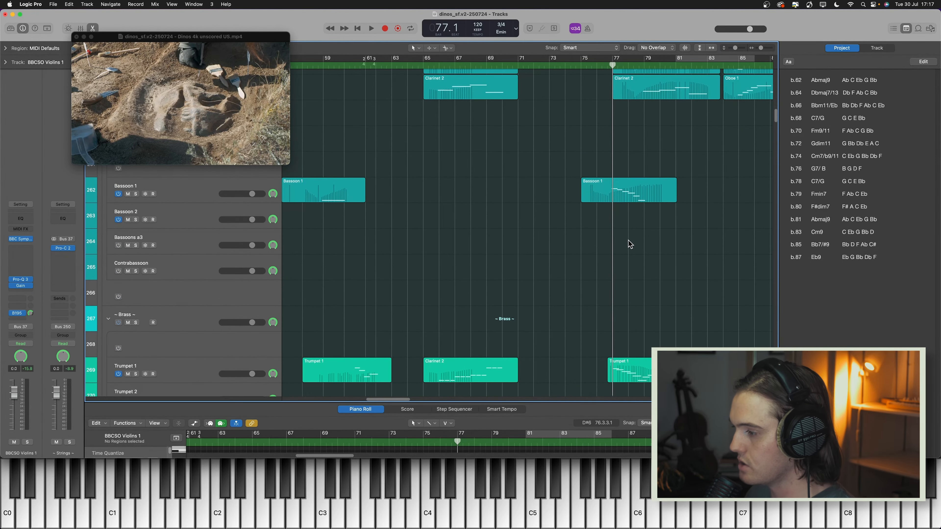
scroll(676, 264, down, 12)
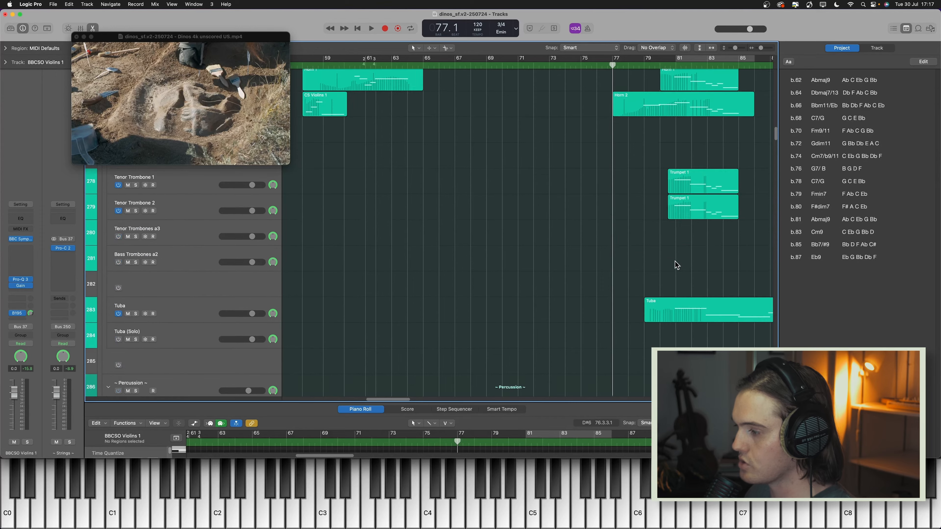
scroll(673, 263, down, 20)
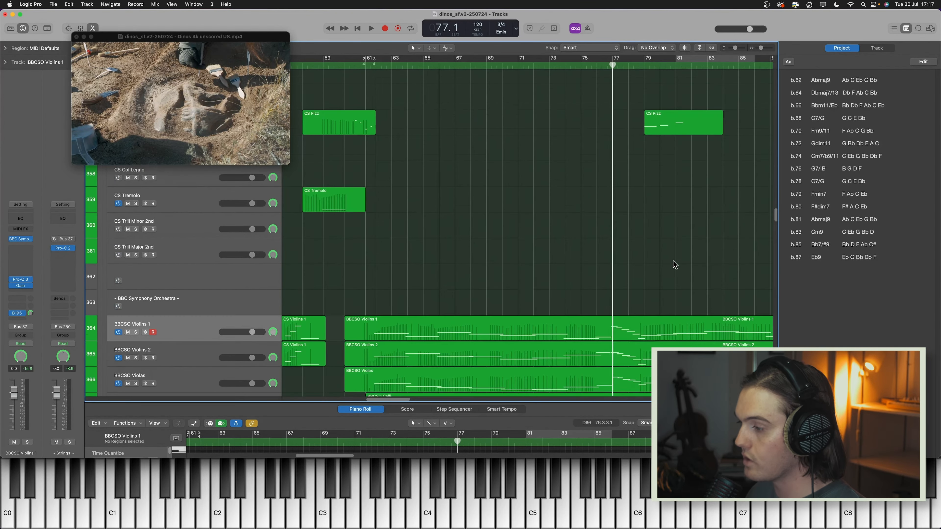
mouse_move(775, 240)
mouse_down()
mouse_move(774, 69)
mouse_move(781, 98)
mouse_up()
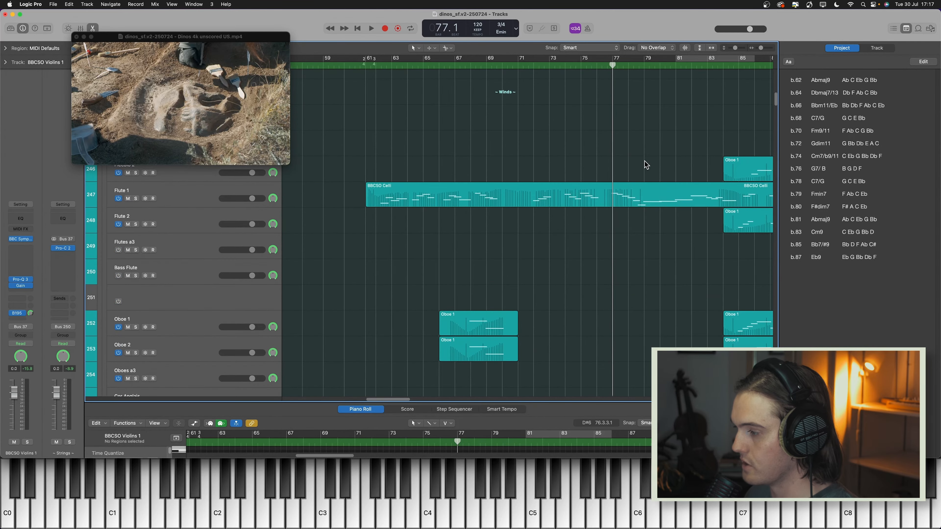
Step: Return the playhead to bar 73 and play the score to bar 81 with the clarinet and bassoon regions in view
scroll(647, 165, down, 3)
drag(608, 68, 581, 67)
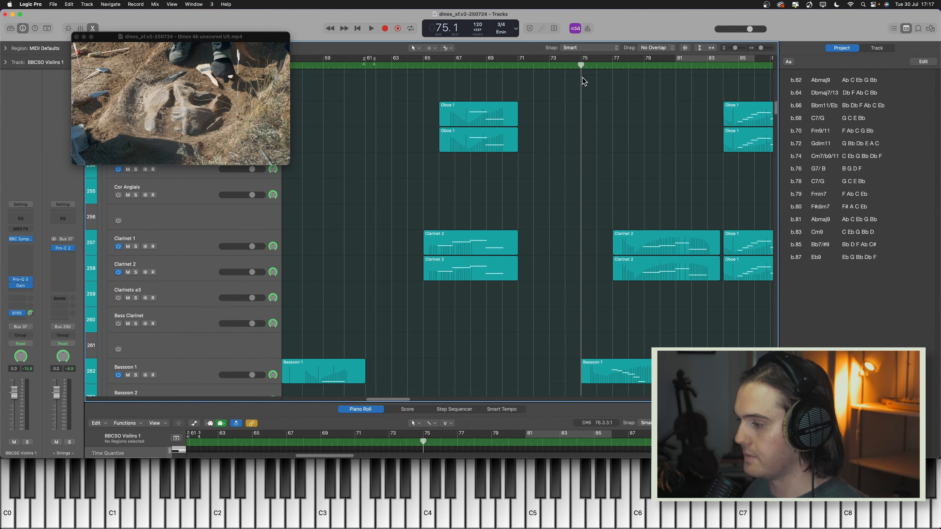
drag(582, 81, 549, 85)
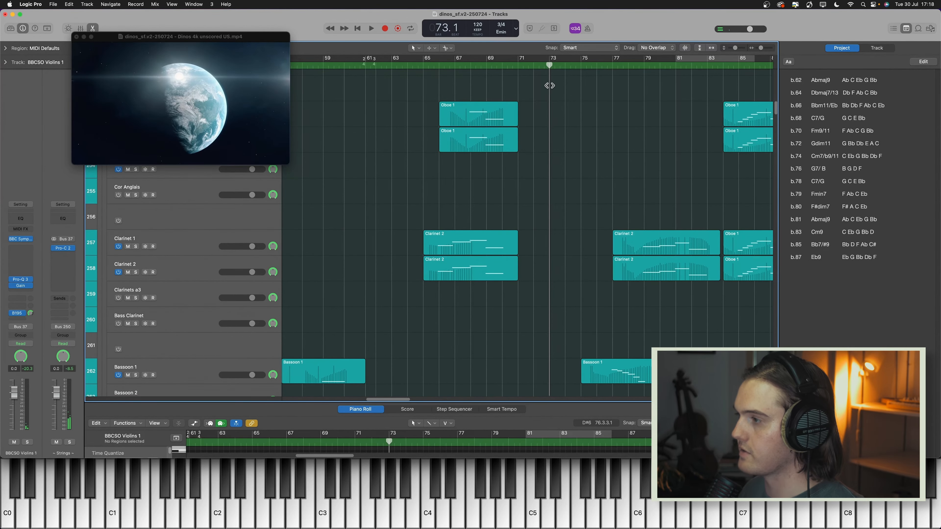
key(space)
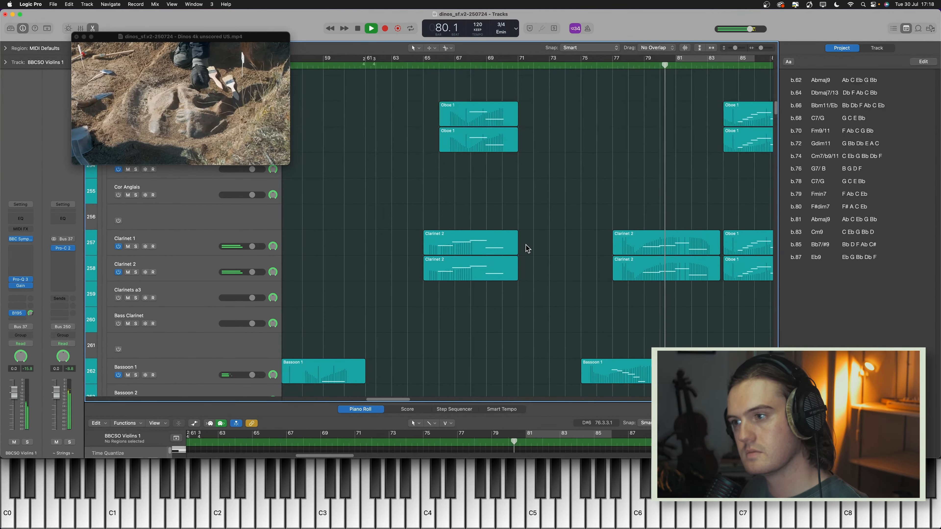
key(space)
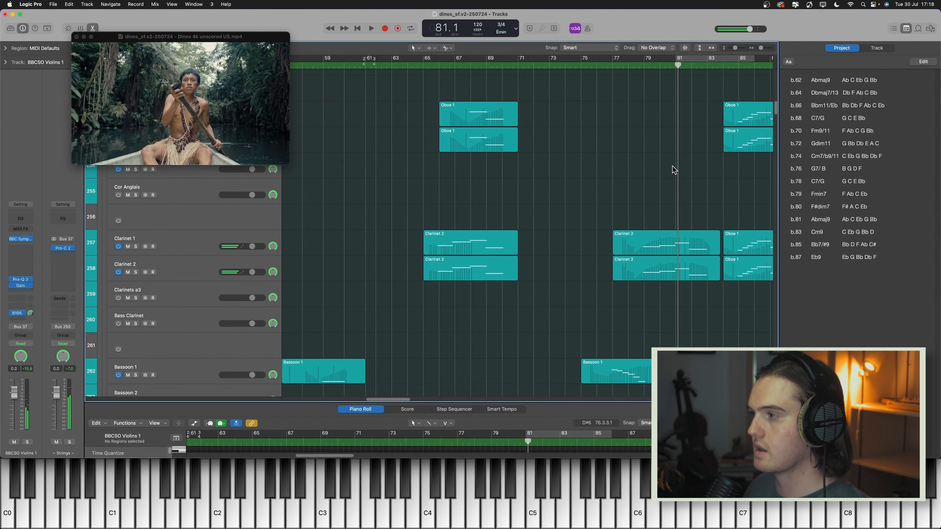
Step: Bring the brass and percussion regions into view and play the score against the picture from about bar 74 to bar 90
drag(679, 71, 609, 67)
scroll(656, 225, down, 5)
scroll(656, 225, down, 10)
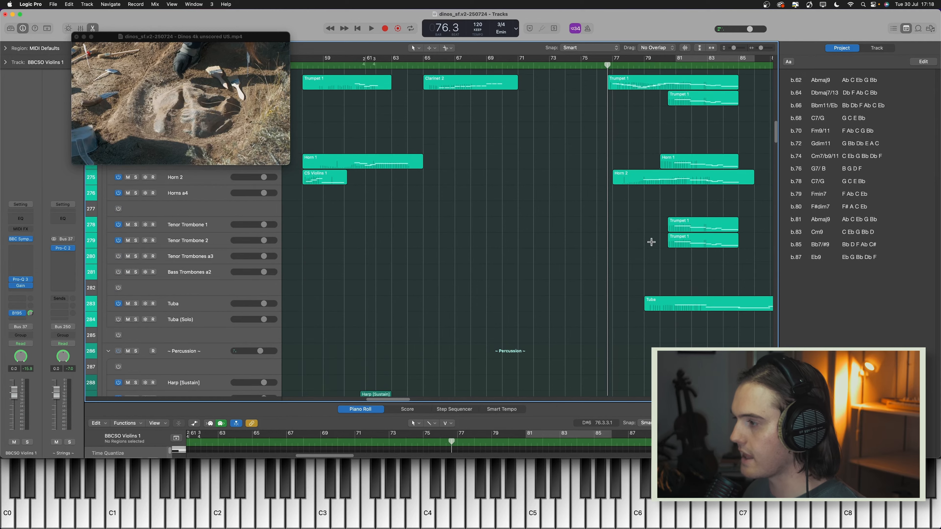
scroll(652, 243, up, 1)
drag(607, 70, 570, 91)
key(space)
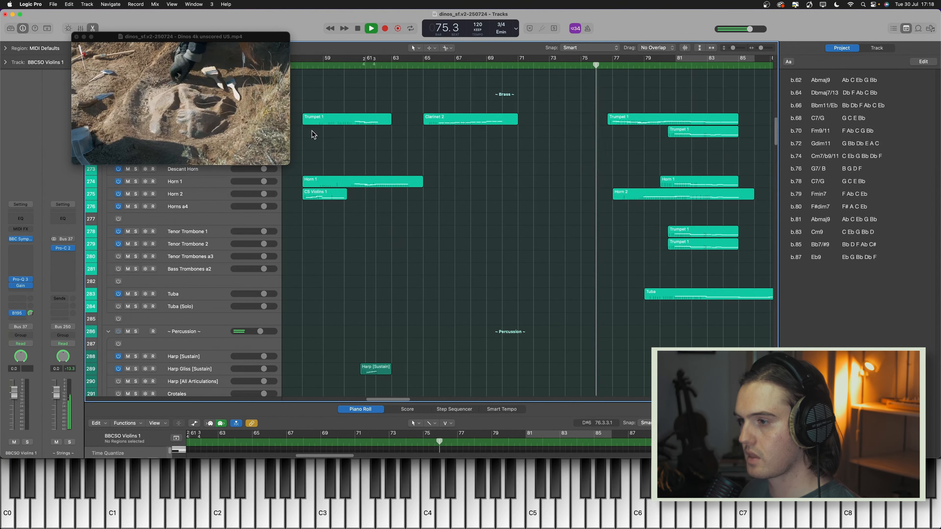
mouse_move(272, 145)
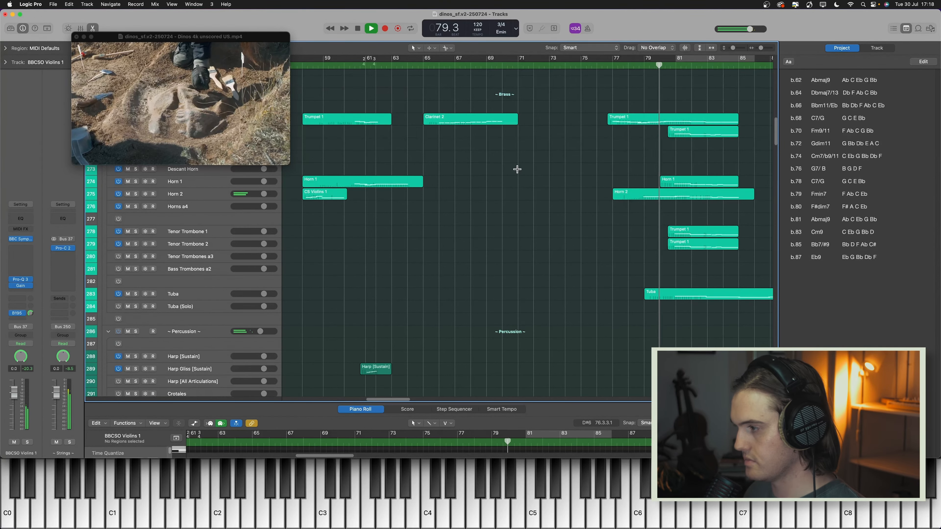
key(super+Up)
key(super+Up)
key(super+Up)
key(super+Up)
key(super+Up)
key(super+Up)
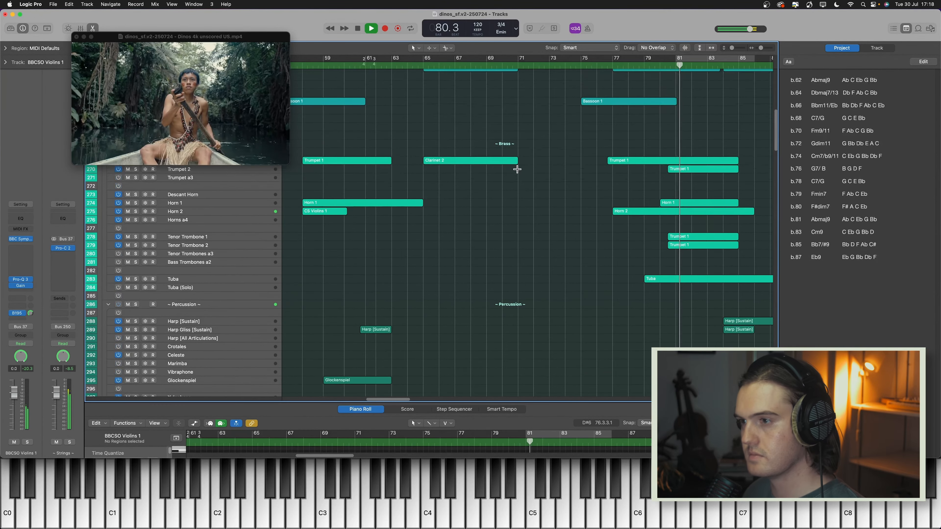
key(super+Left)
key(super+Left)
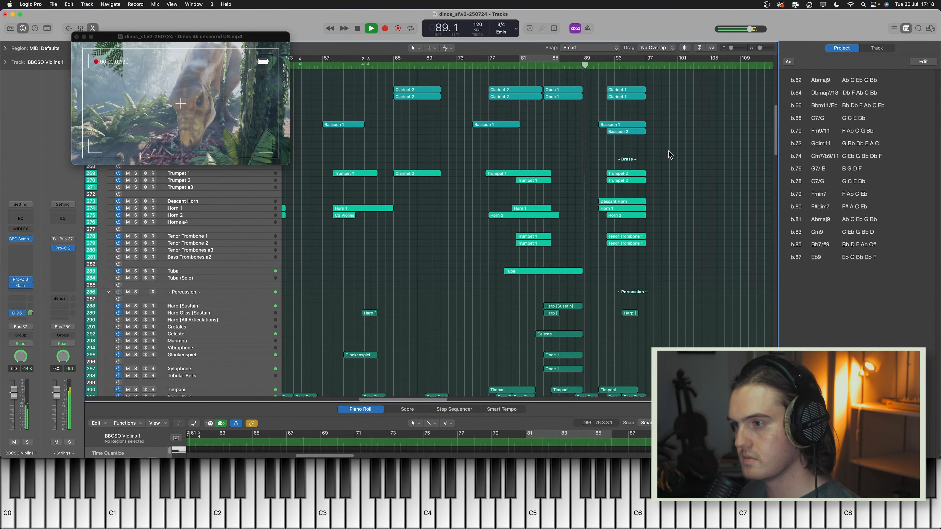
key(space)
Step: Bring the BBCSO string regions into view and move the playhead back to bar 81
scroll(598, 163, left, 3)
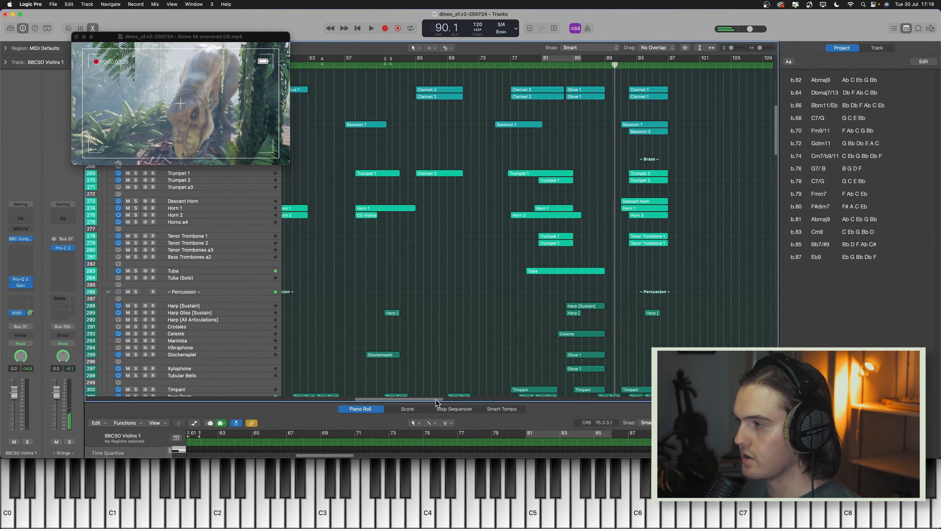
key(super+Down)
key(super+Down)
key(super+Down)
key(super+Down)
key(super+Down)
key(super+Down)
key(super+Down)
key(super+Down)
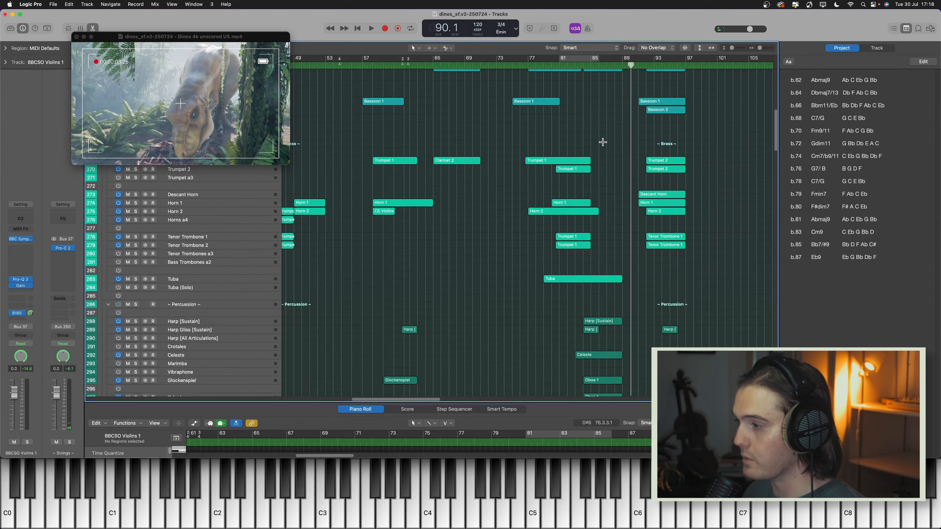
key(super+Right)
click(493, 66)
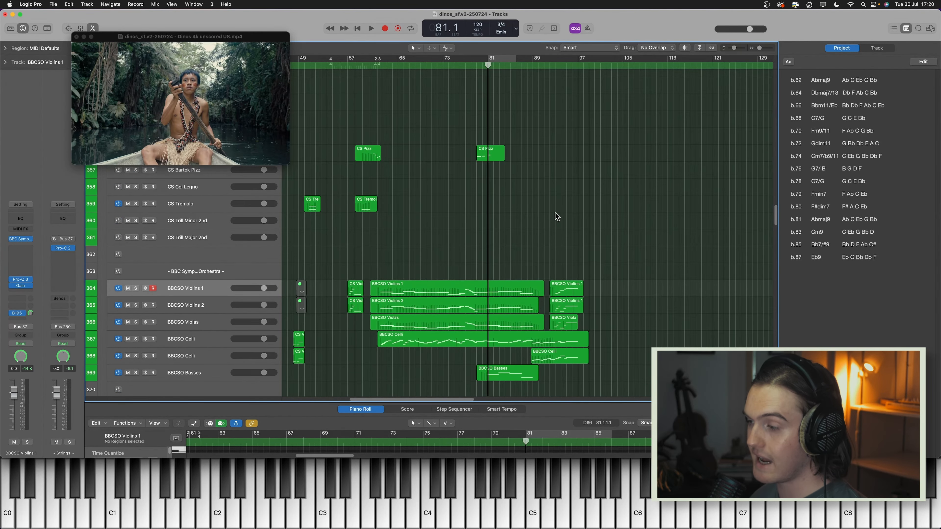
Step: Examine the string regions on both sides of bar 81, from the pizzicato part to the basses
scroll(555, 213, up, 5)
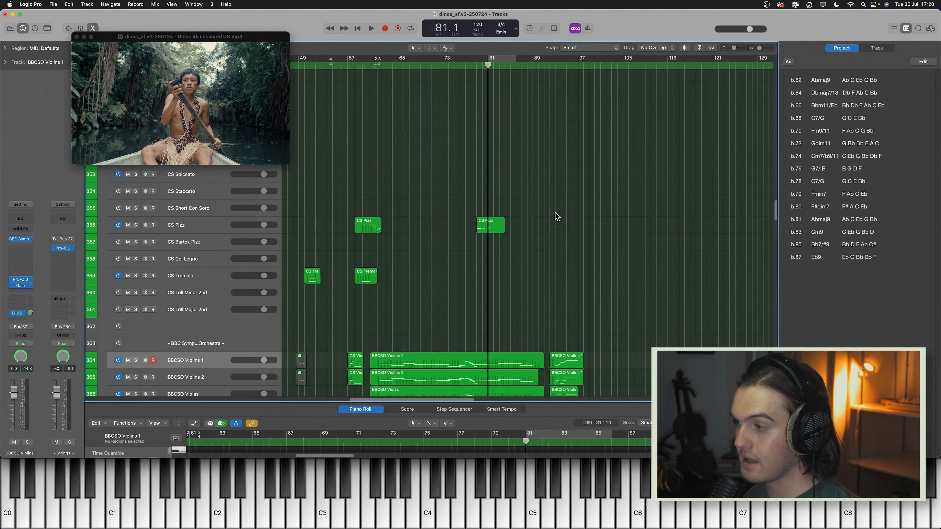
scroll(549, 221, down, 6)
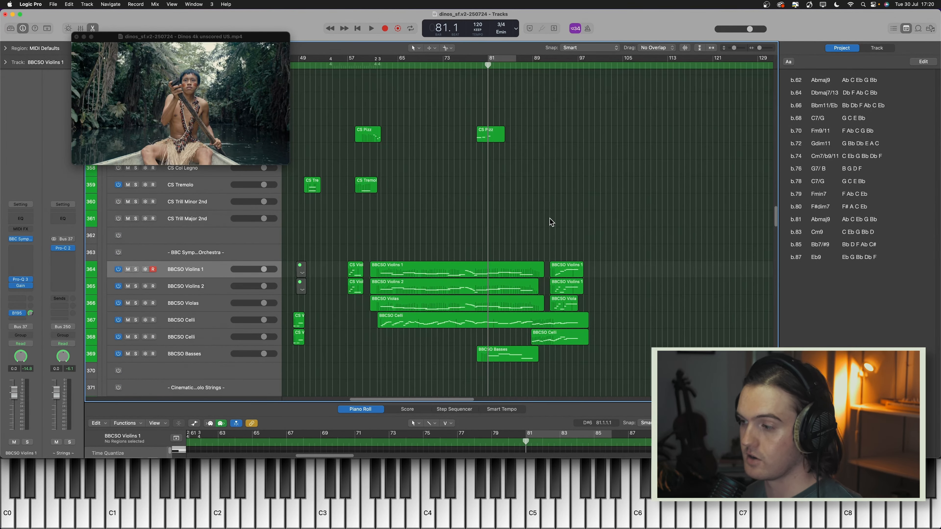
key(super+Down)
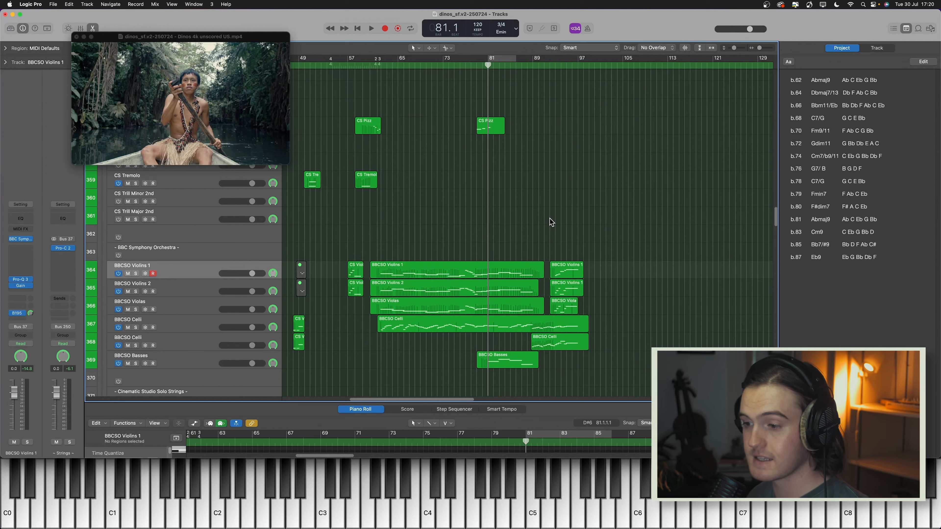
key(super+Right)
key(super+Right)
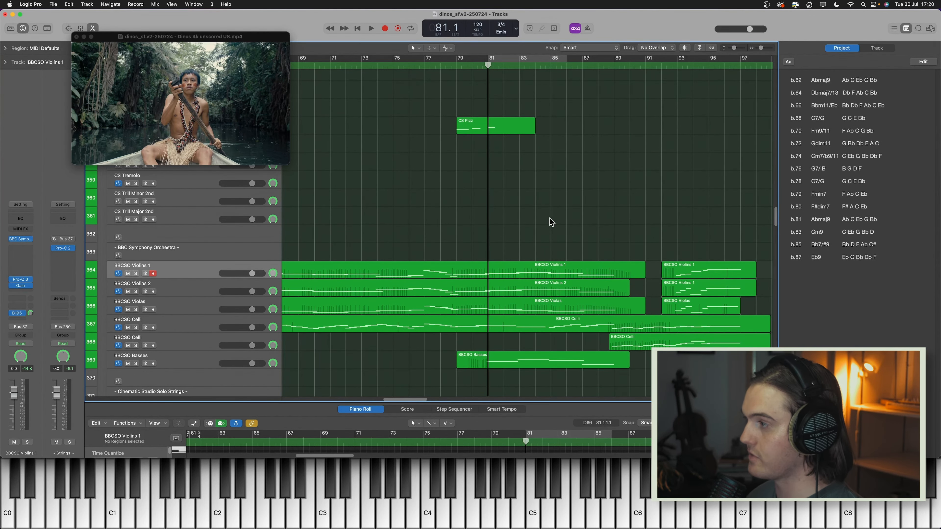
key(super+Left)
key(super+Left)
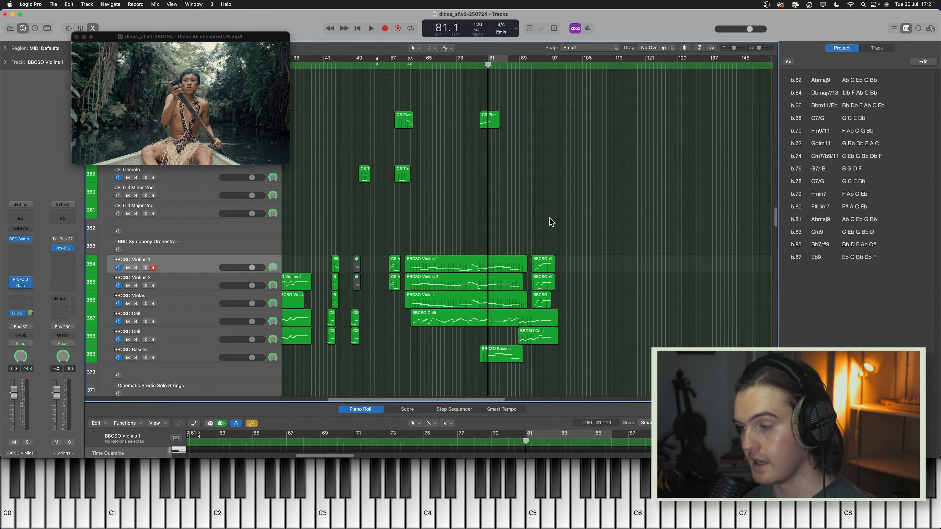
Step: Bring the start of the film into view, move the playhead to bar 30 and select the BBCSO Basses track
drag(447, 400, 416, 401)
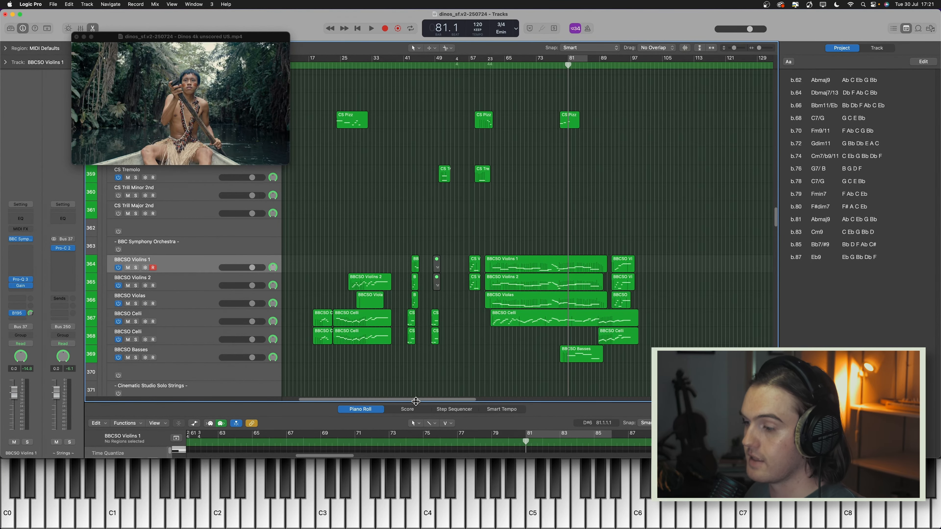
scroll(415, 399, left, 5)
mouse_move(419, 59)
mouse_down()
mouse_move(398, 73)
mouse_move(409, 75)
mouse_up()
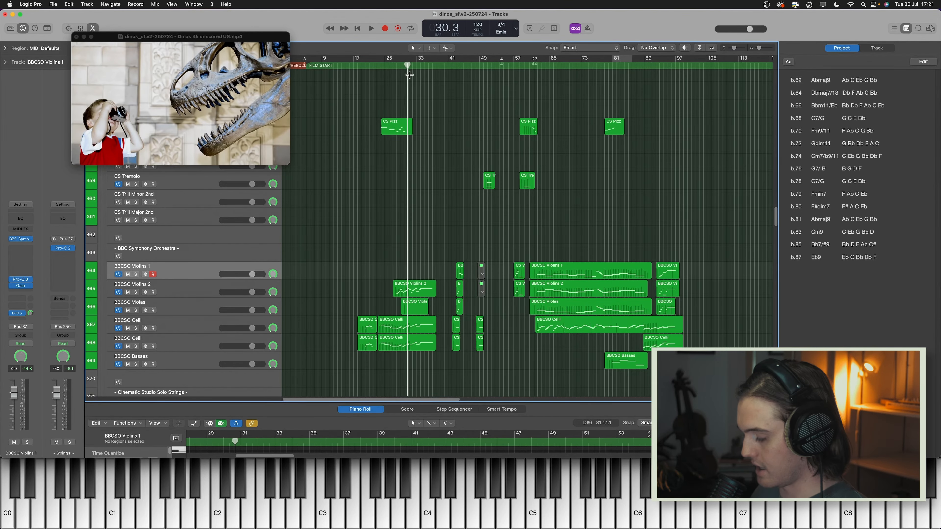
key(super+Up)
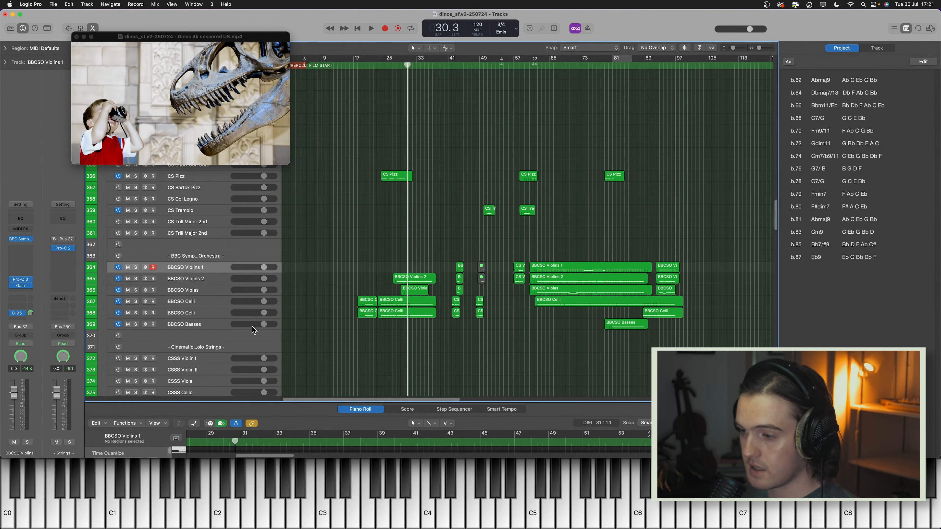
click(232, 321)
Step: Select the Tuba track and play the title passage against the picture from bar 29 to bar 35
scroll(420, 263, up, 15)
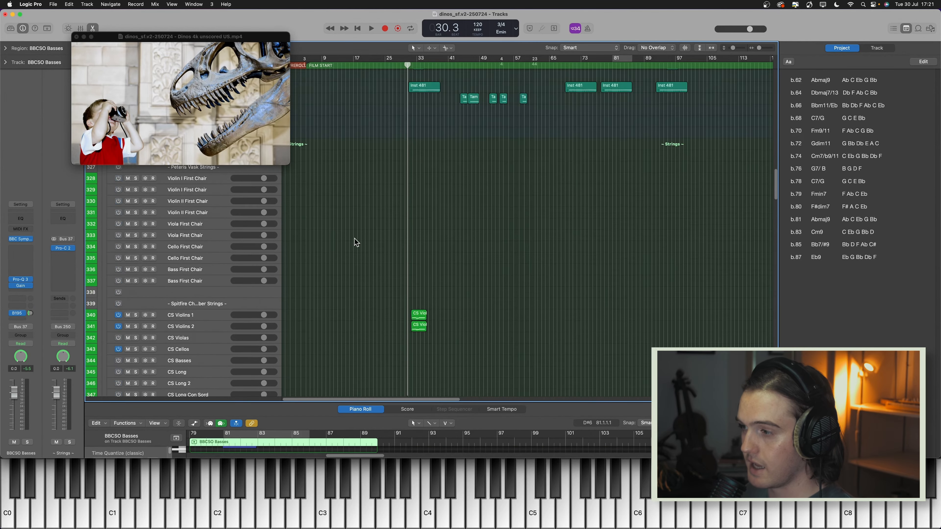
scroll(316, 264, up, 6)
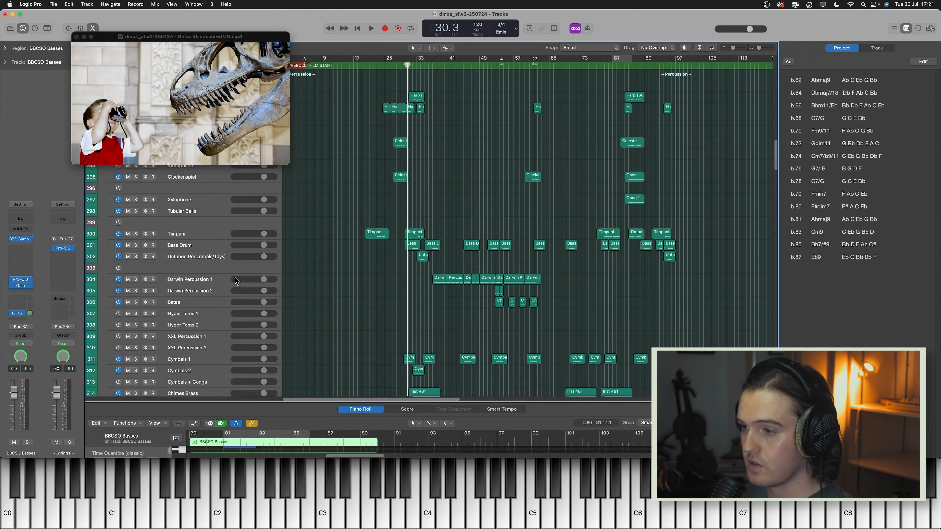
scroll(223, 257, up, 1)
click(207, 181)
click(403, 65)
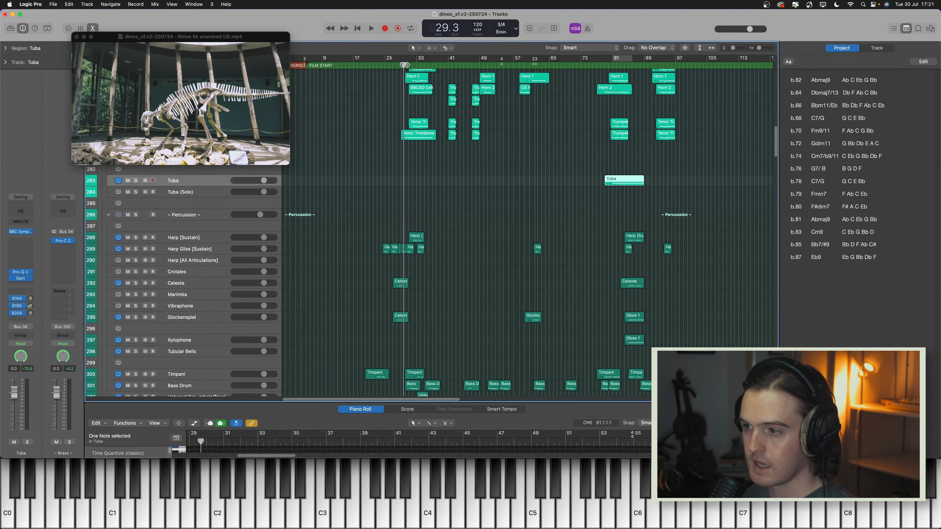
key(space)
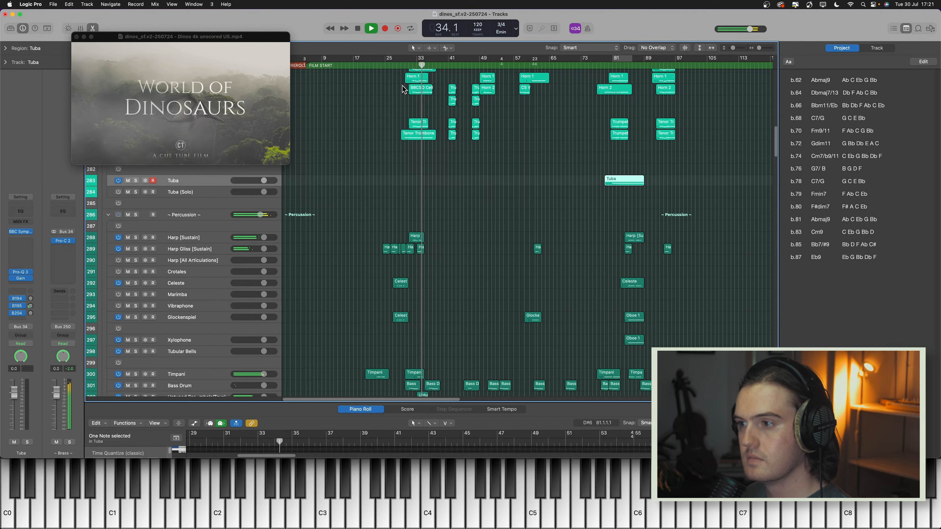
key(space)
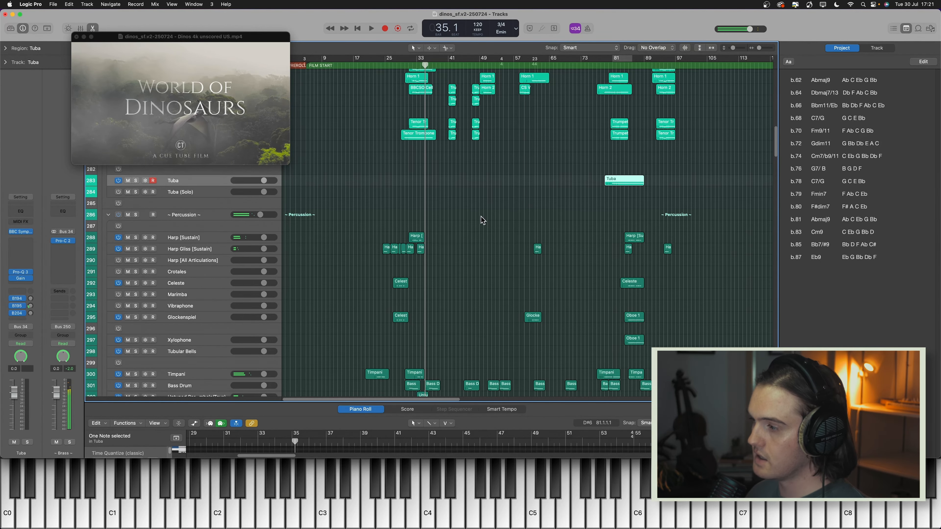
Step: Play the Tuba part's closing passage against the picture from around bar 76 to bar 84
drag(597, 65, 594, 64)
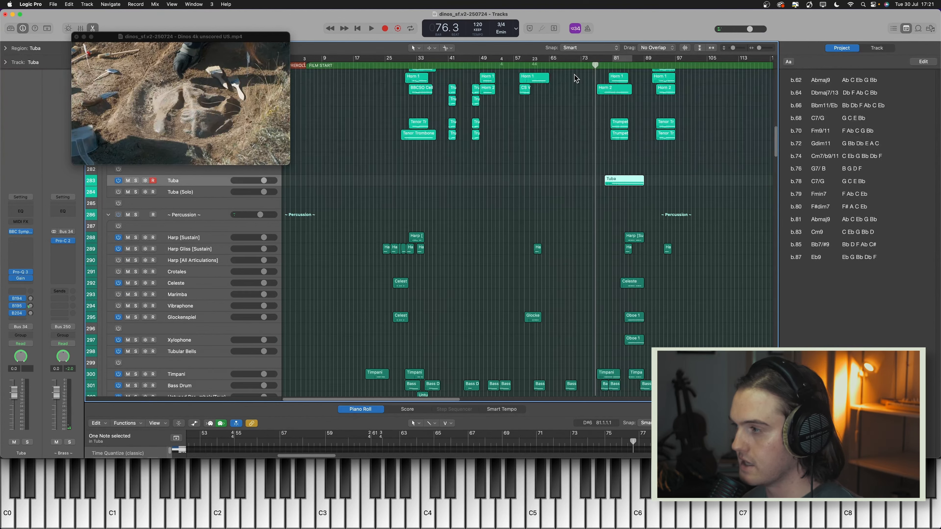
click(585, 65)
key(space)
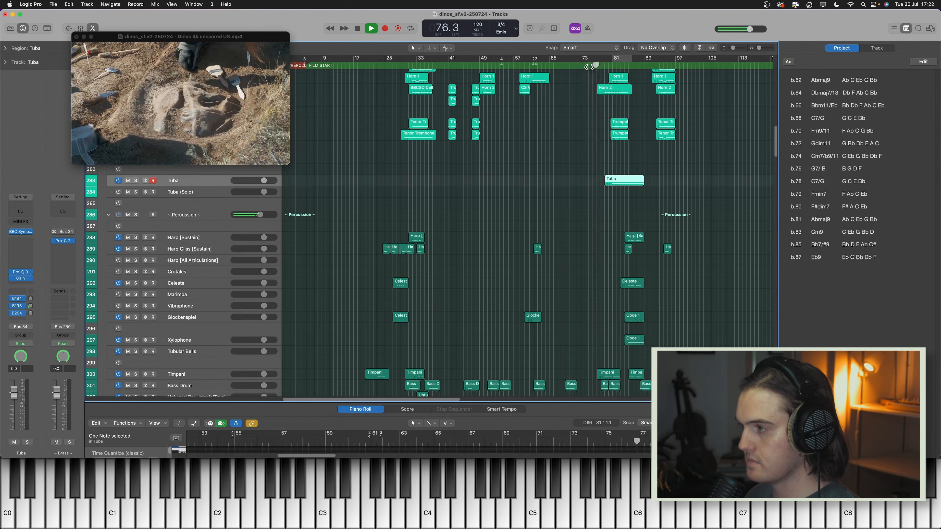
key(super+Down)
key(super+Down)
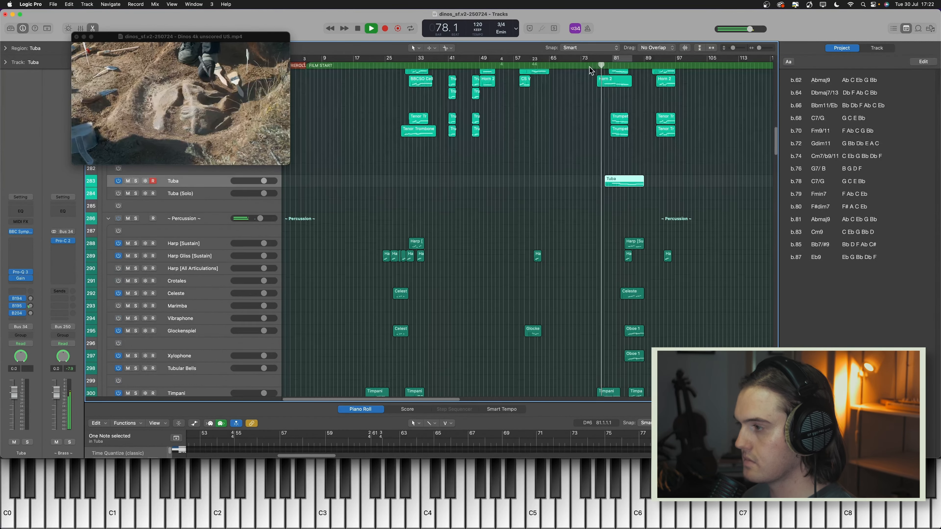
key(super+Right)
key(super+Right)
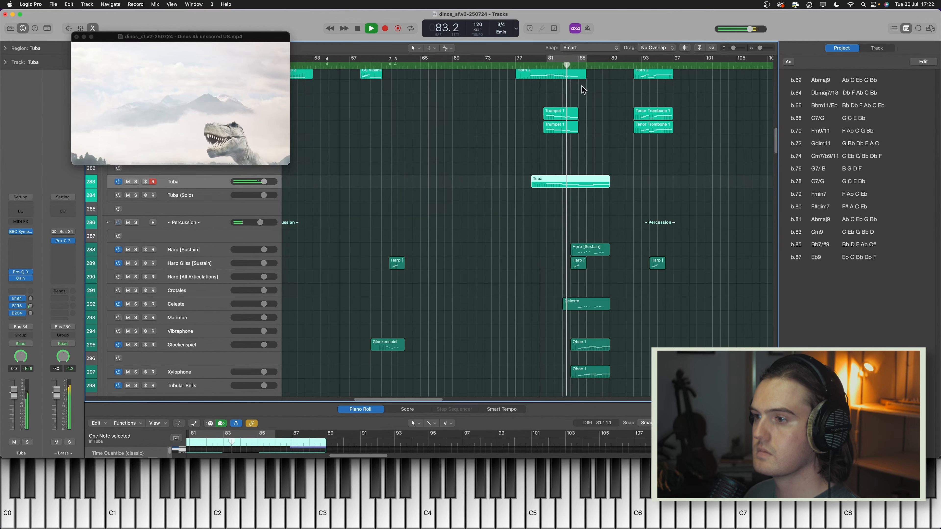
key(space)
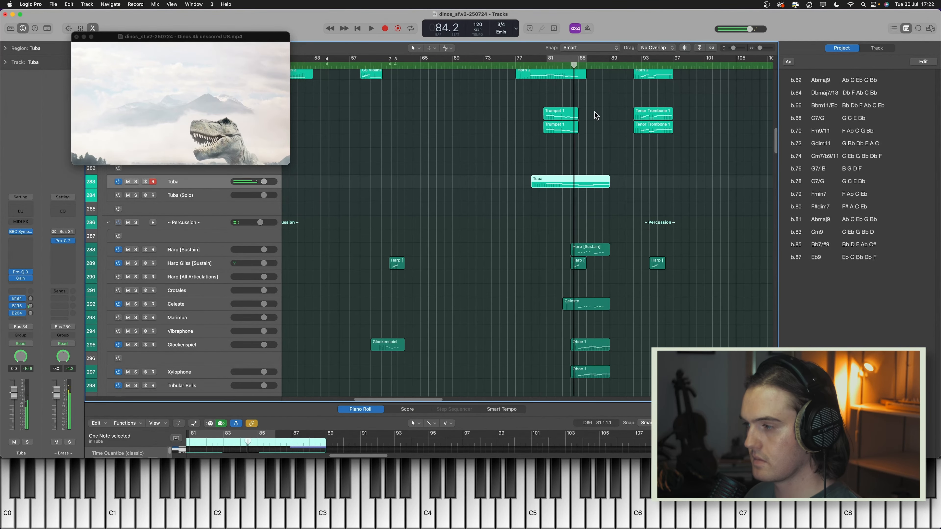
Step: Bring the BBCSO string regions into view and play a short excerpt from bar 87
scroll(583, 361, down, 8)
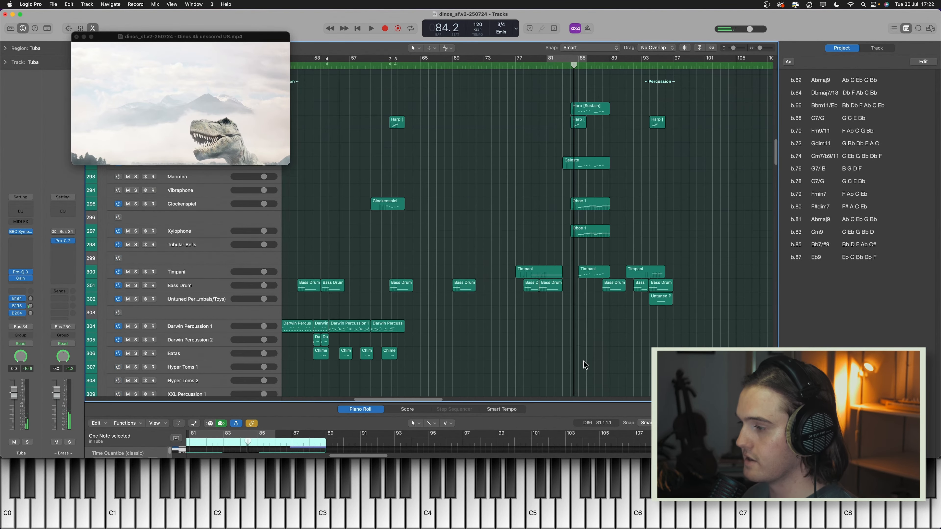
scroll(583, 332, down, 20)
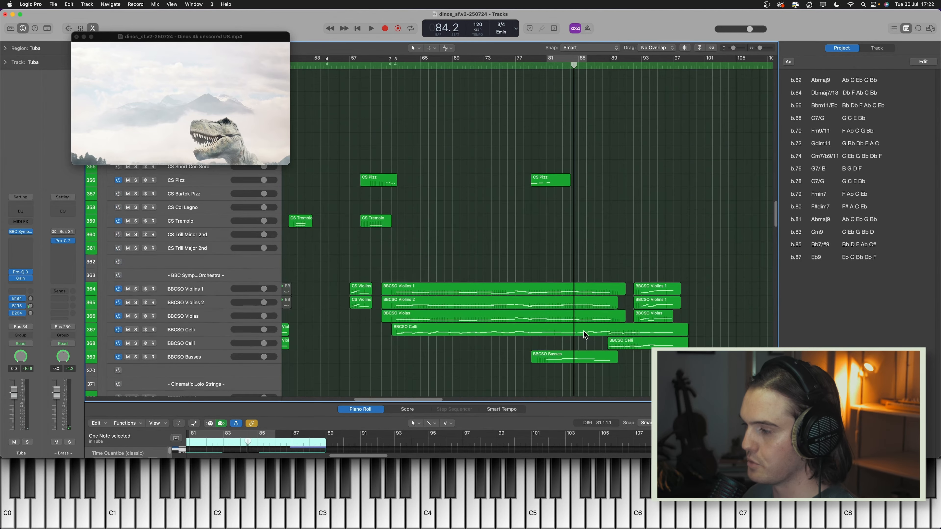
scroll(589, 330, down, 5)
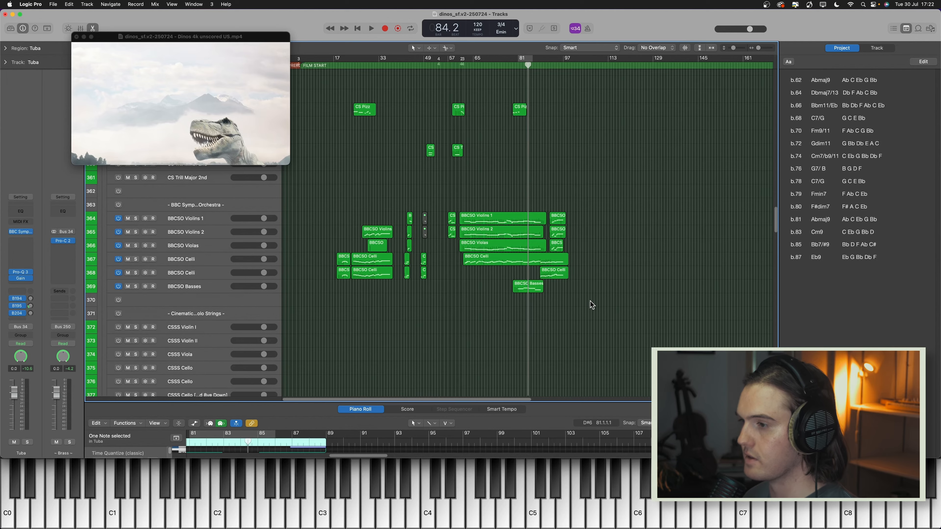
key(super+Right)
click(546, 66)
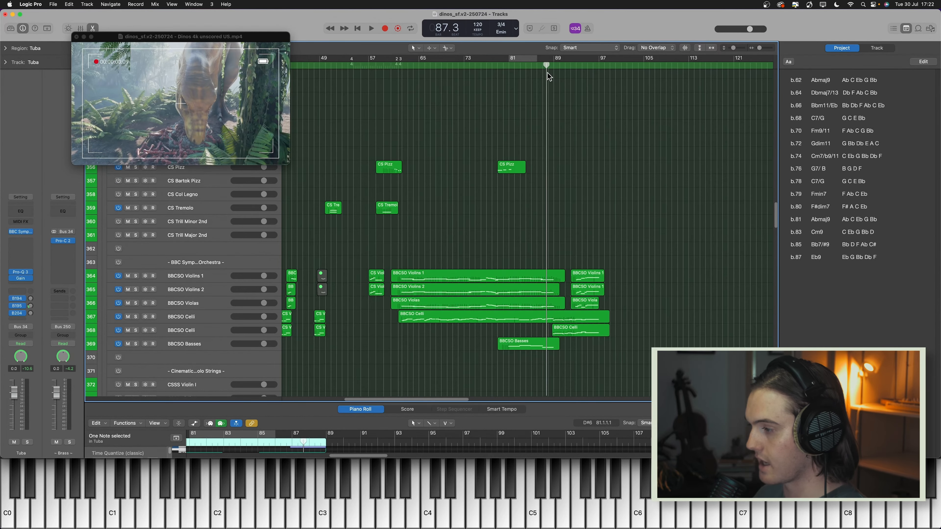
scroll(632, 219, up, 1)
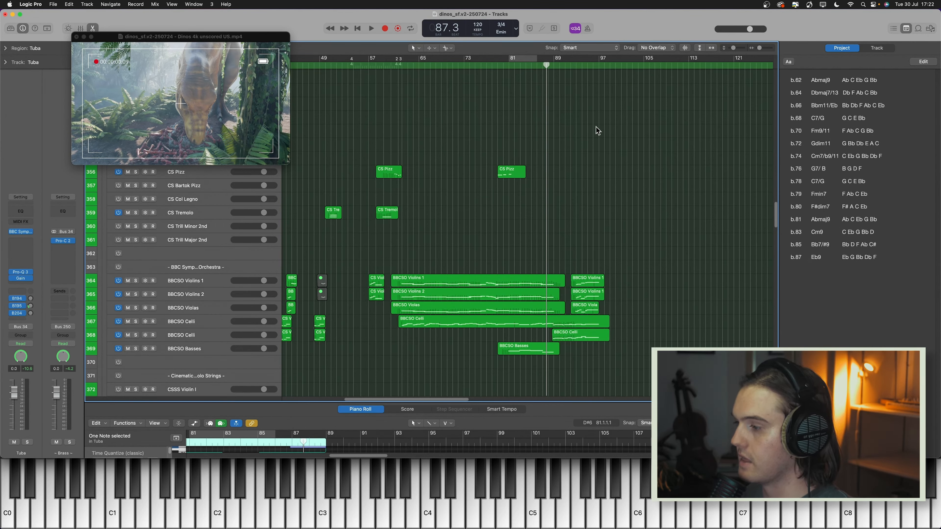
key(space)
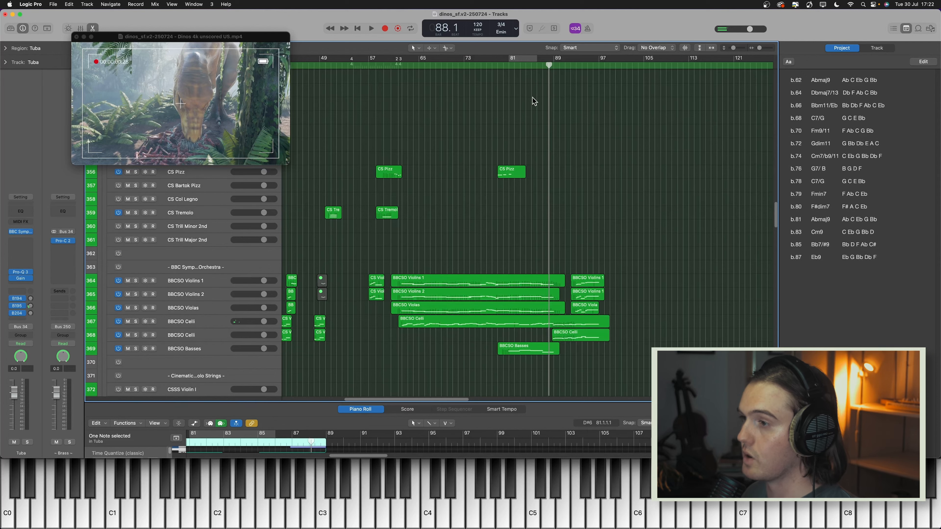
Step: Show the global tracks and play the ending through the tempo change to bar 97 against the picture
mouse_move(166, 36)
mouse_down()
mouse_move(106, 109)
mouse_move(98, 73)
mouse_up()
key(g)
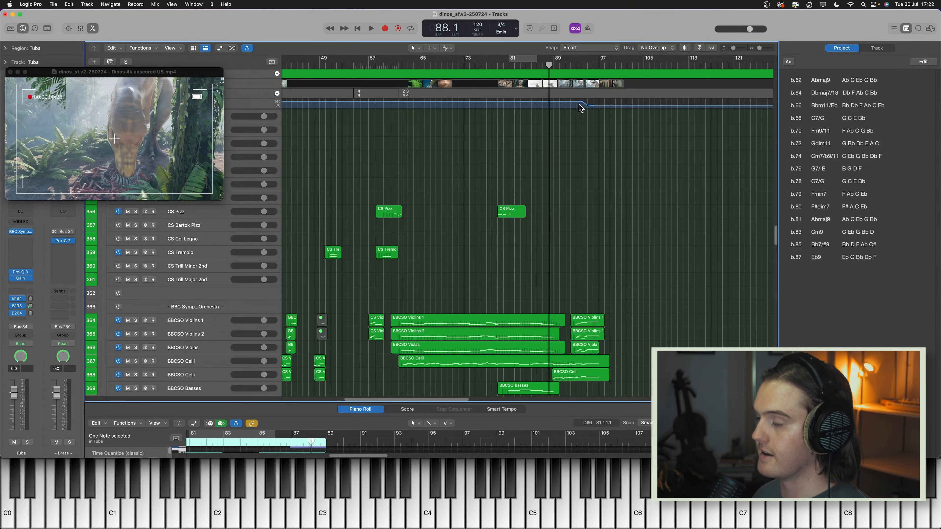
drag(568, 65, 529, 65)
key(space)
drag(162, 114, 180, 87)
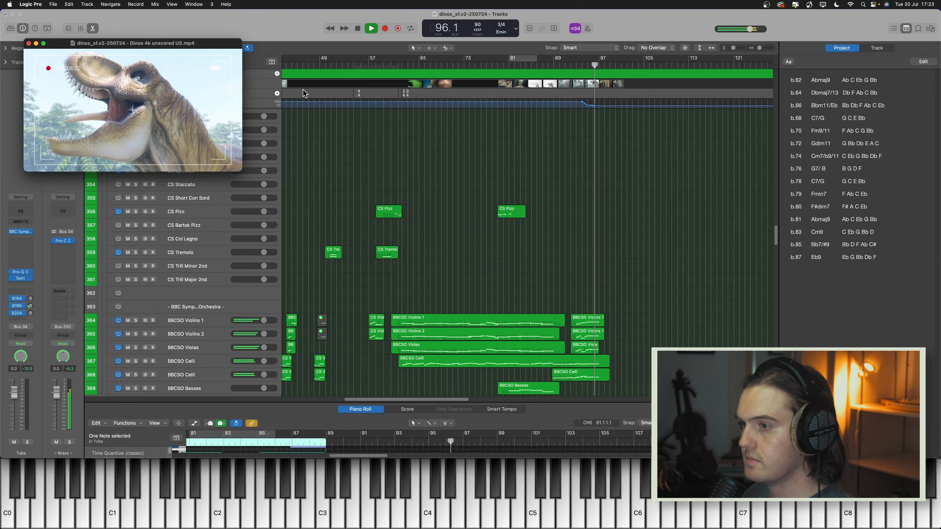
key(space)
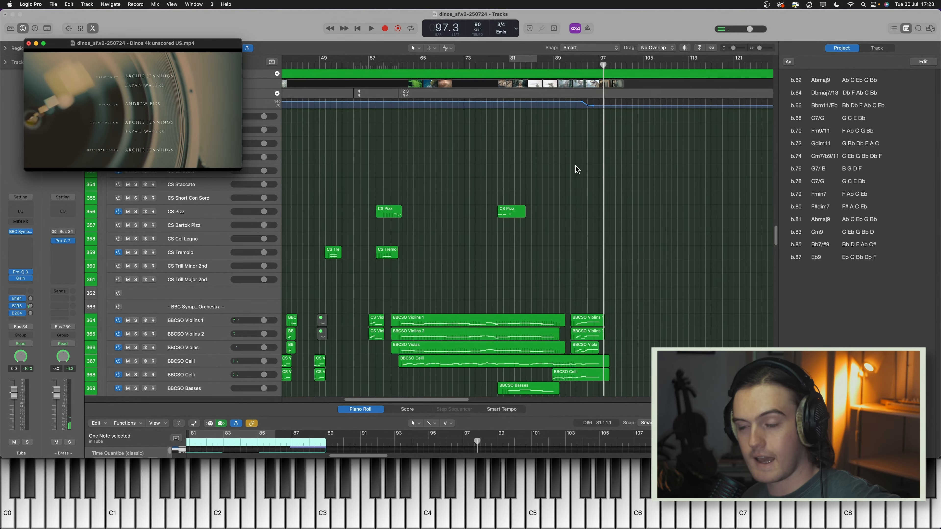
Step: Examine the BBCSO string regions leading up to bar 97 and move the playhead back to bar 93
drag(196, 119, 199, 118)
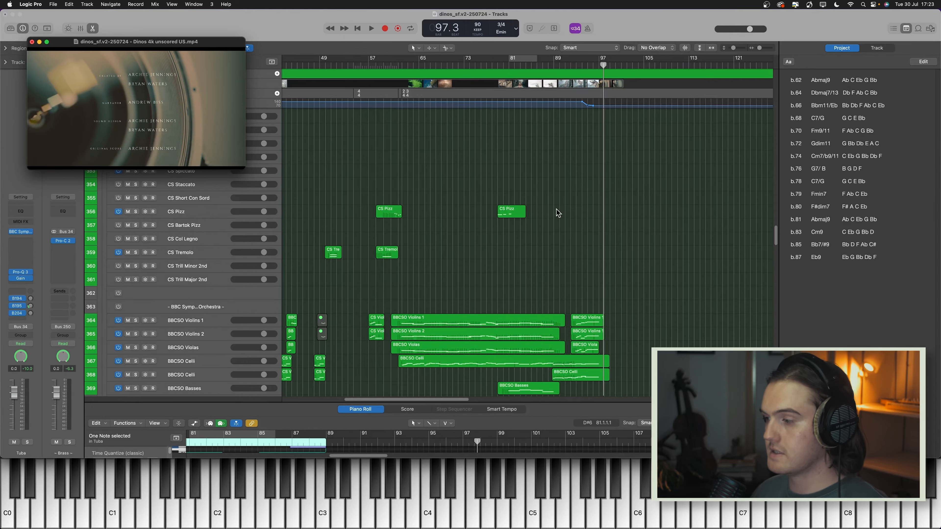
scroll(562, 215, down, 5)
scroll(587, 234, down, 2)
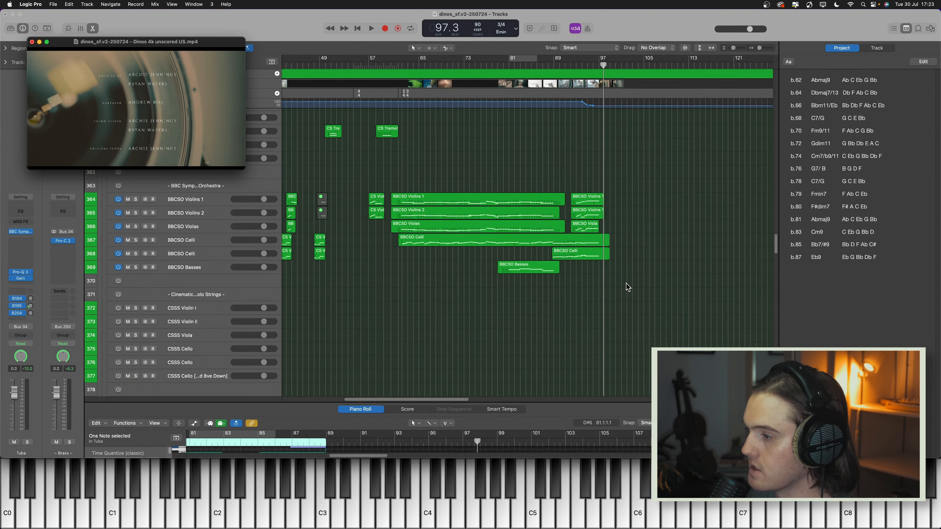
scroll(637, 291, up, 5)
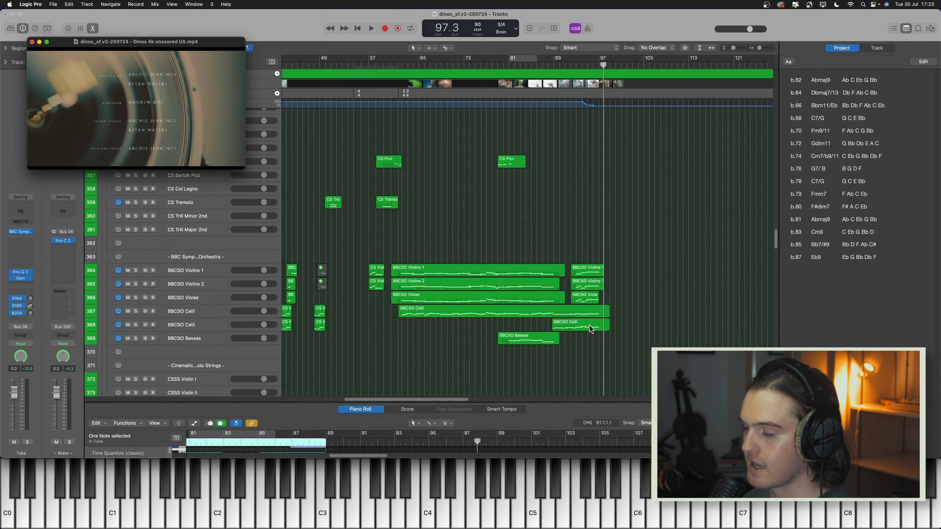
click(580, 66)
Step: Shrink the track heights and solo the film's audio track above the orchestra
scroll(533, 227, up, 10)
scroll(229, 264, up, 20)
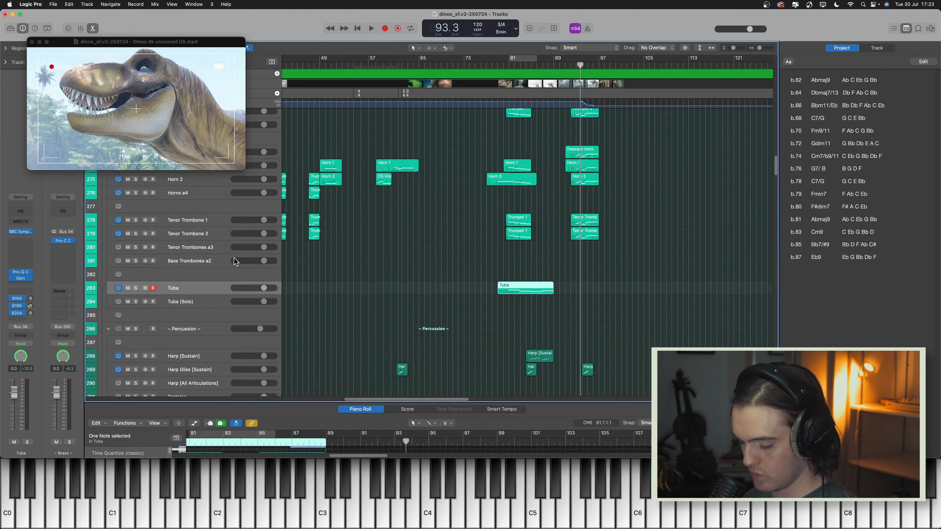
key(super+Up)
key(super+Up)
key(super+Up)
key(super+Up)
key(super+Up)
key(super+Up)
key(super+Up)
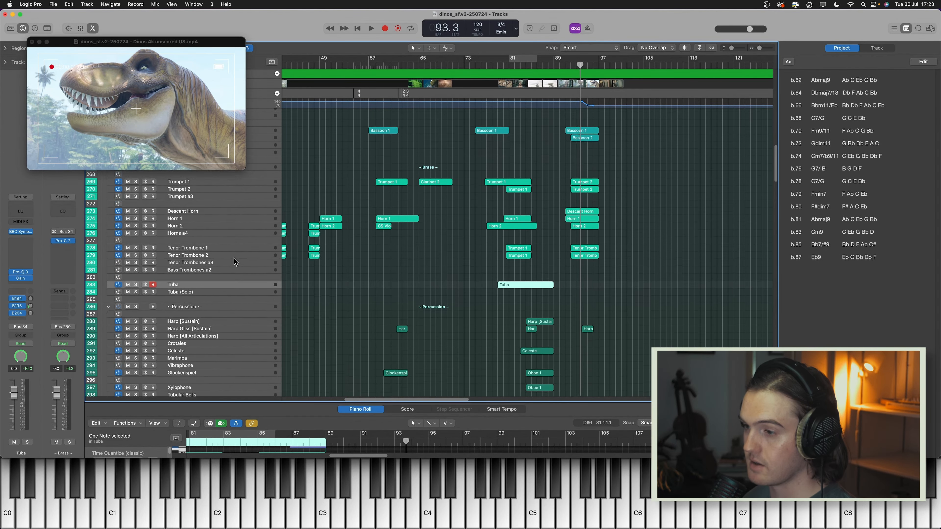
key(super+Up)
scroll(234, 259, up, 10)
drag(213, 113, 215, 203)
click(136, 111)
drag(179, 173, 192, 101)
Step: Play the soloed film audio against the picture from bar 94 to bar 97
drag(578, 65, 583, 66)
key(super+Down)
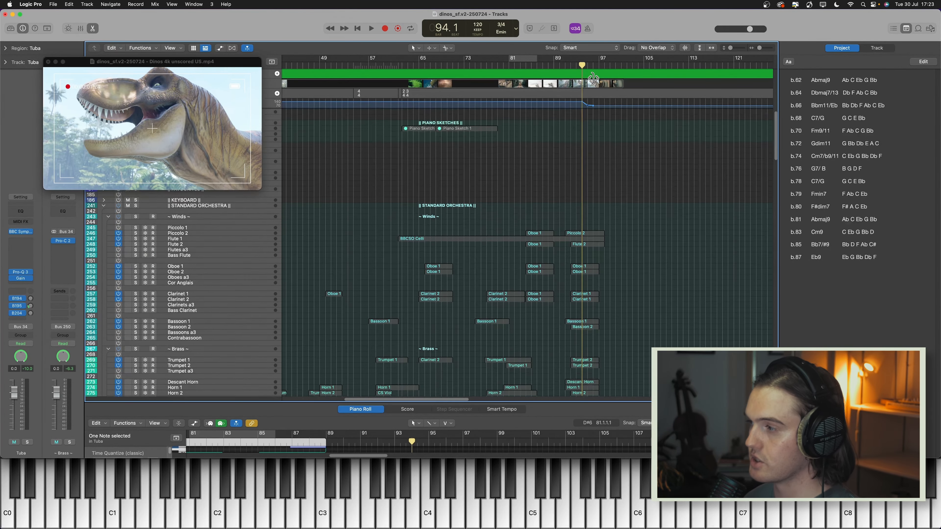
key(super+Down)
key(super+Right)
scroll(622, 218, up, 5)
key(space)
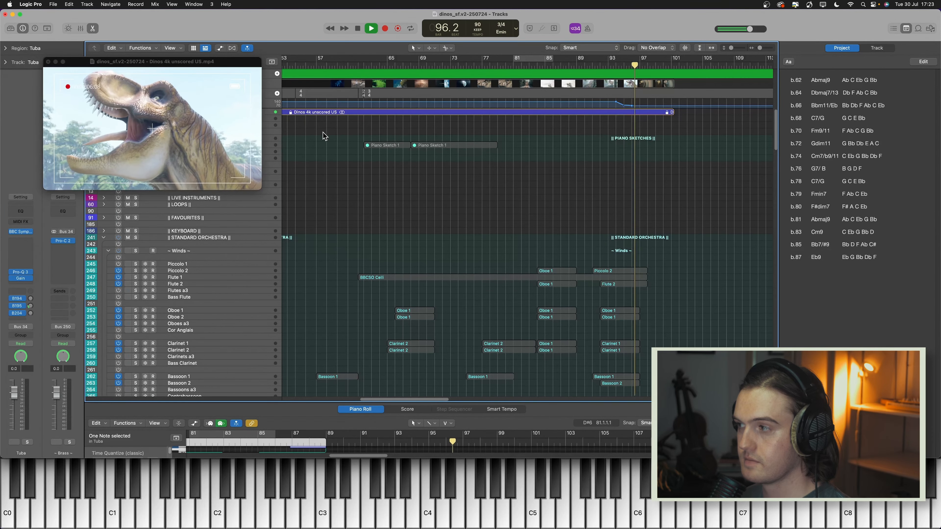
click(229, 148)
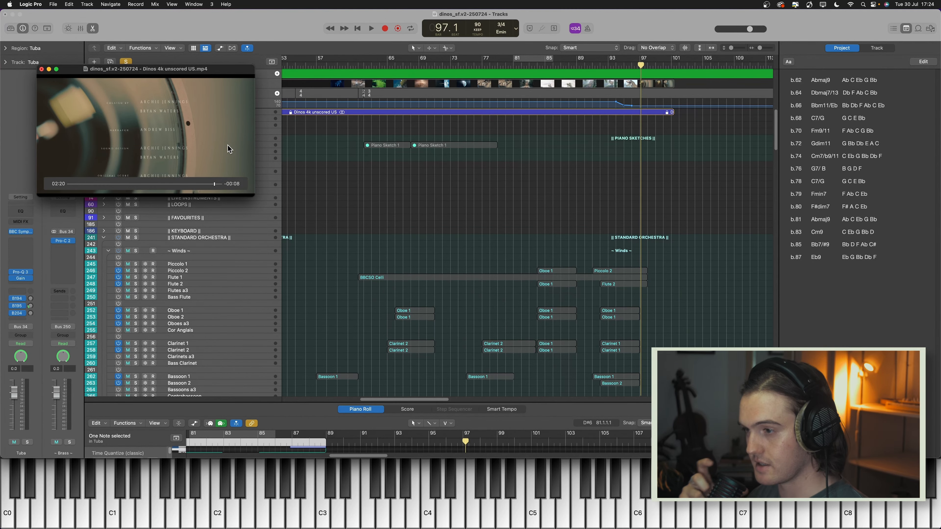
Step: Go down through the winds, brass and percussion regions to the Spitfire Chamber Strings tracks
scroll(570, 227, down, 5)
scroll(569, 227, down, 20)
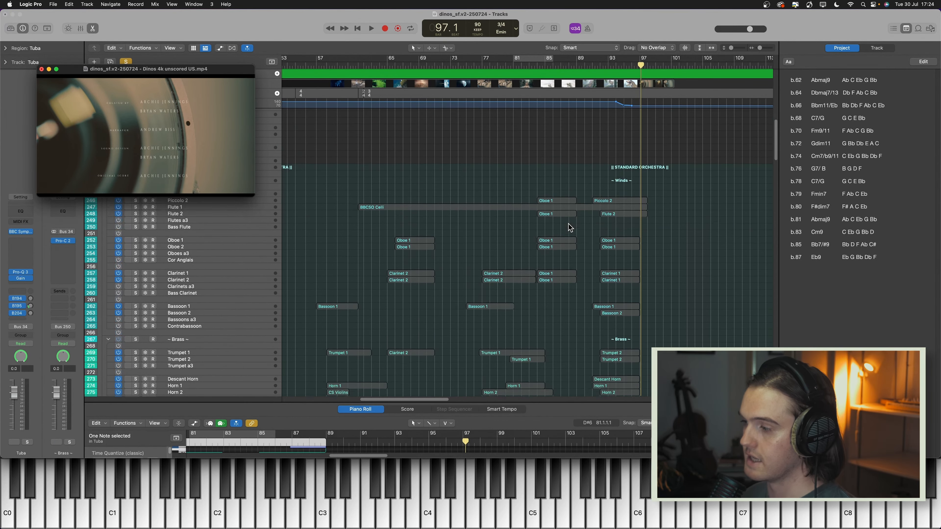
scroll(556, 233, down, 2)
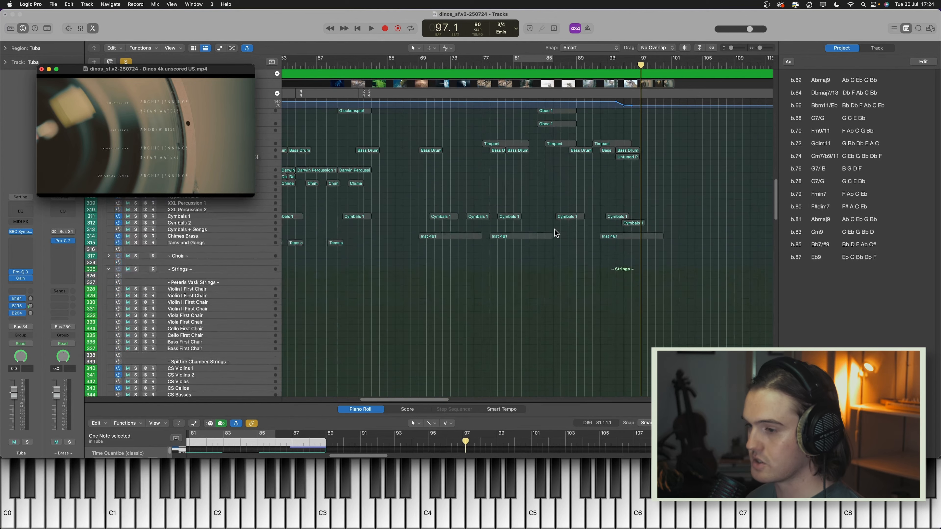
scroll(593, 244, down, 15)
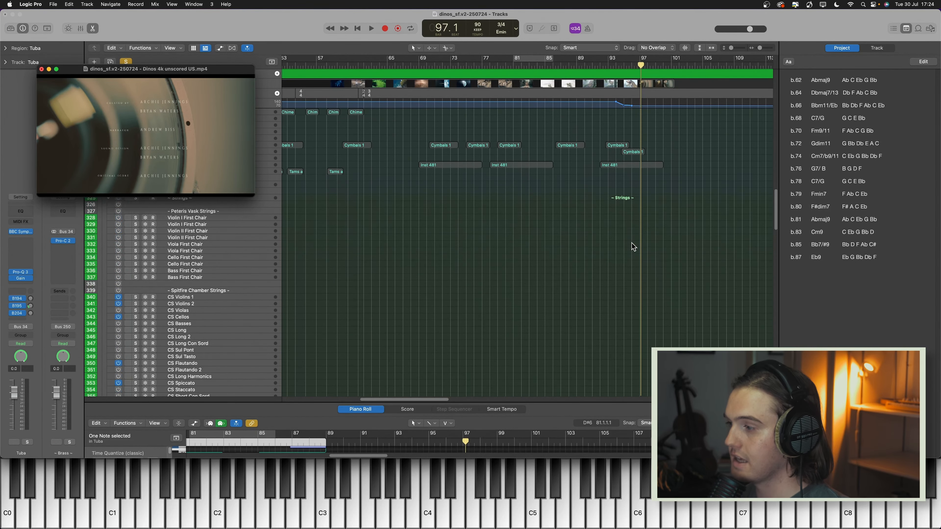